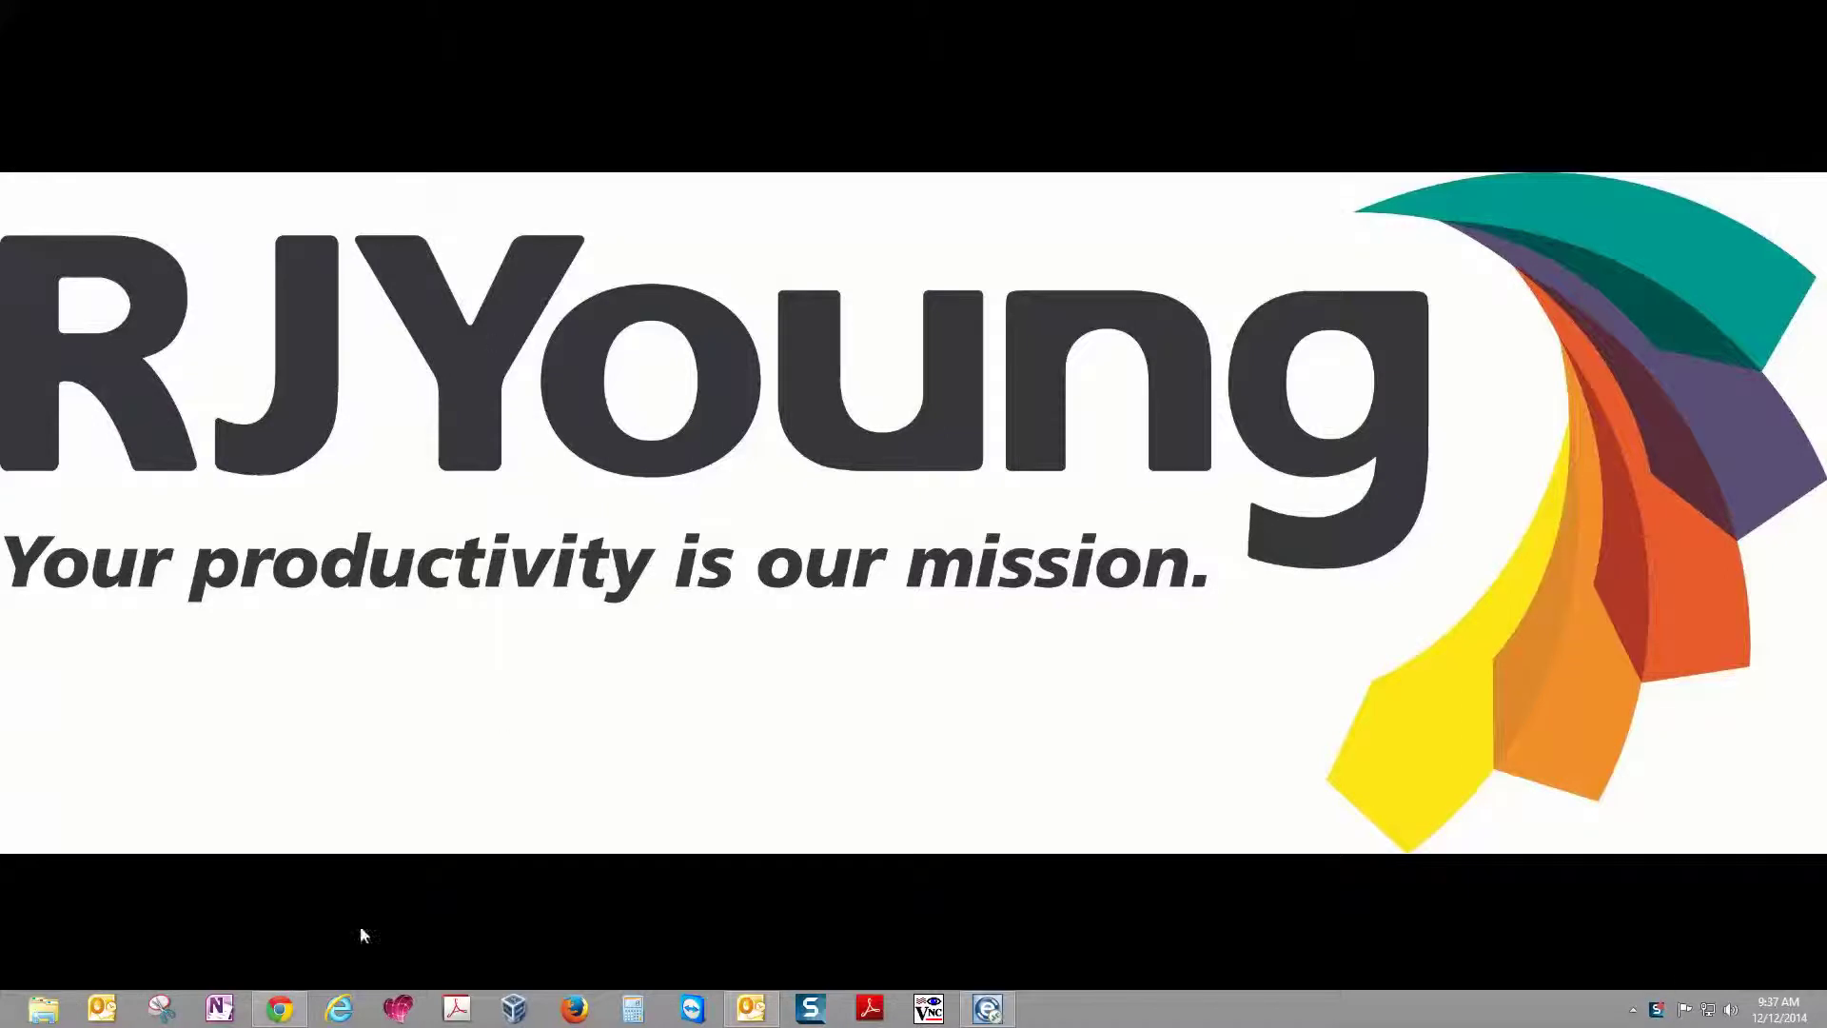
Bring up Chrome showing the Canon U.S.A. home page at usa.canon.com
click(278, 1008)
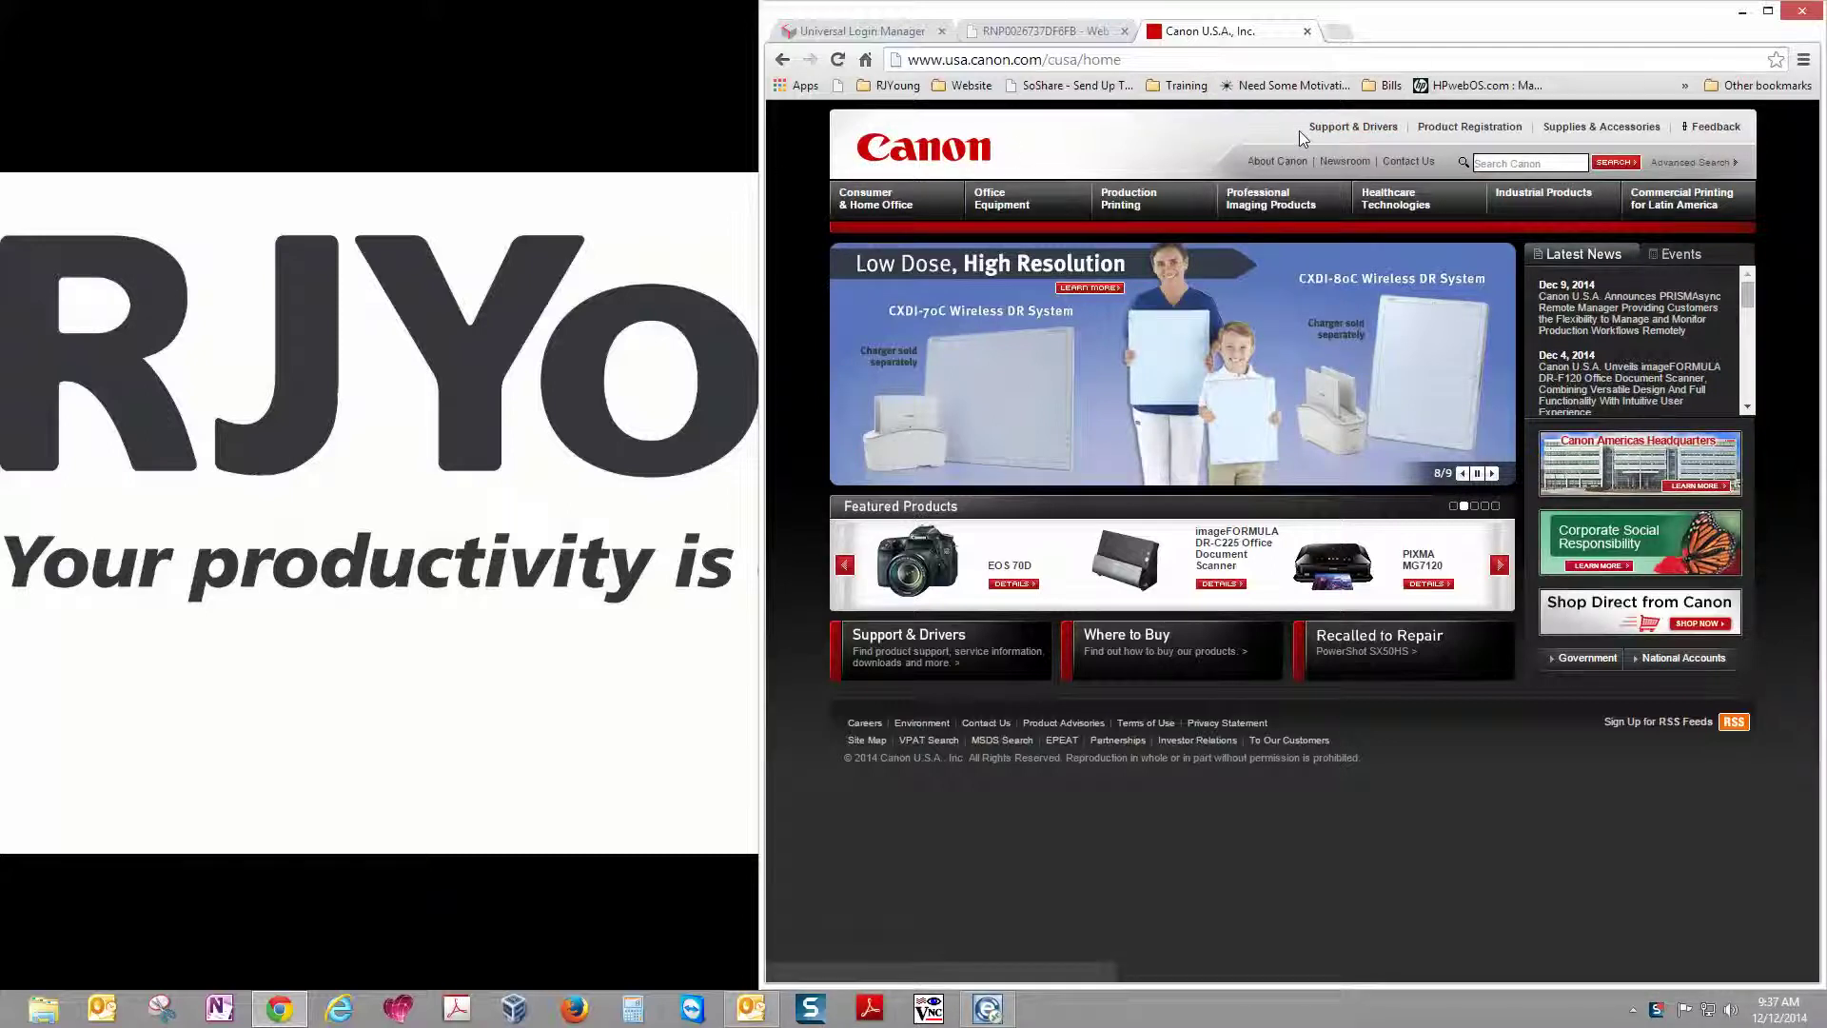
In Support & Drivers, pick Office Equipment > Color imageRUNNER ADVANCE > imageRUNNER ADVANCE C5030
click(1382, 136)
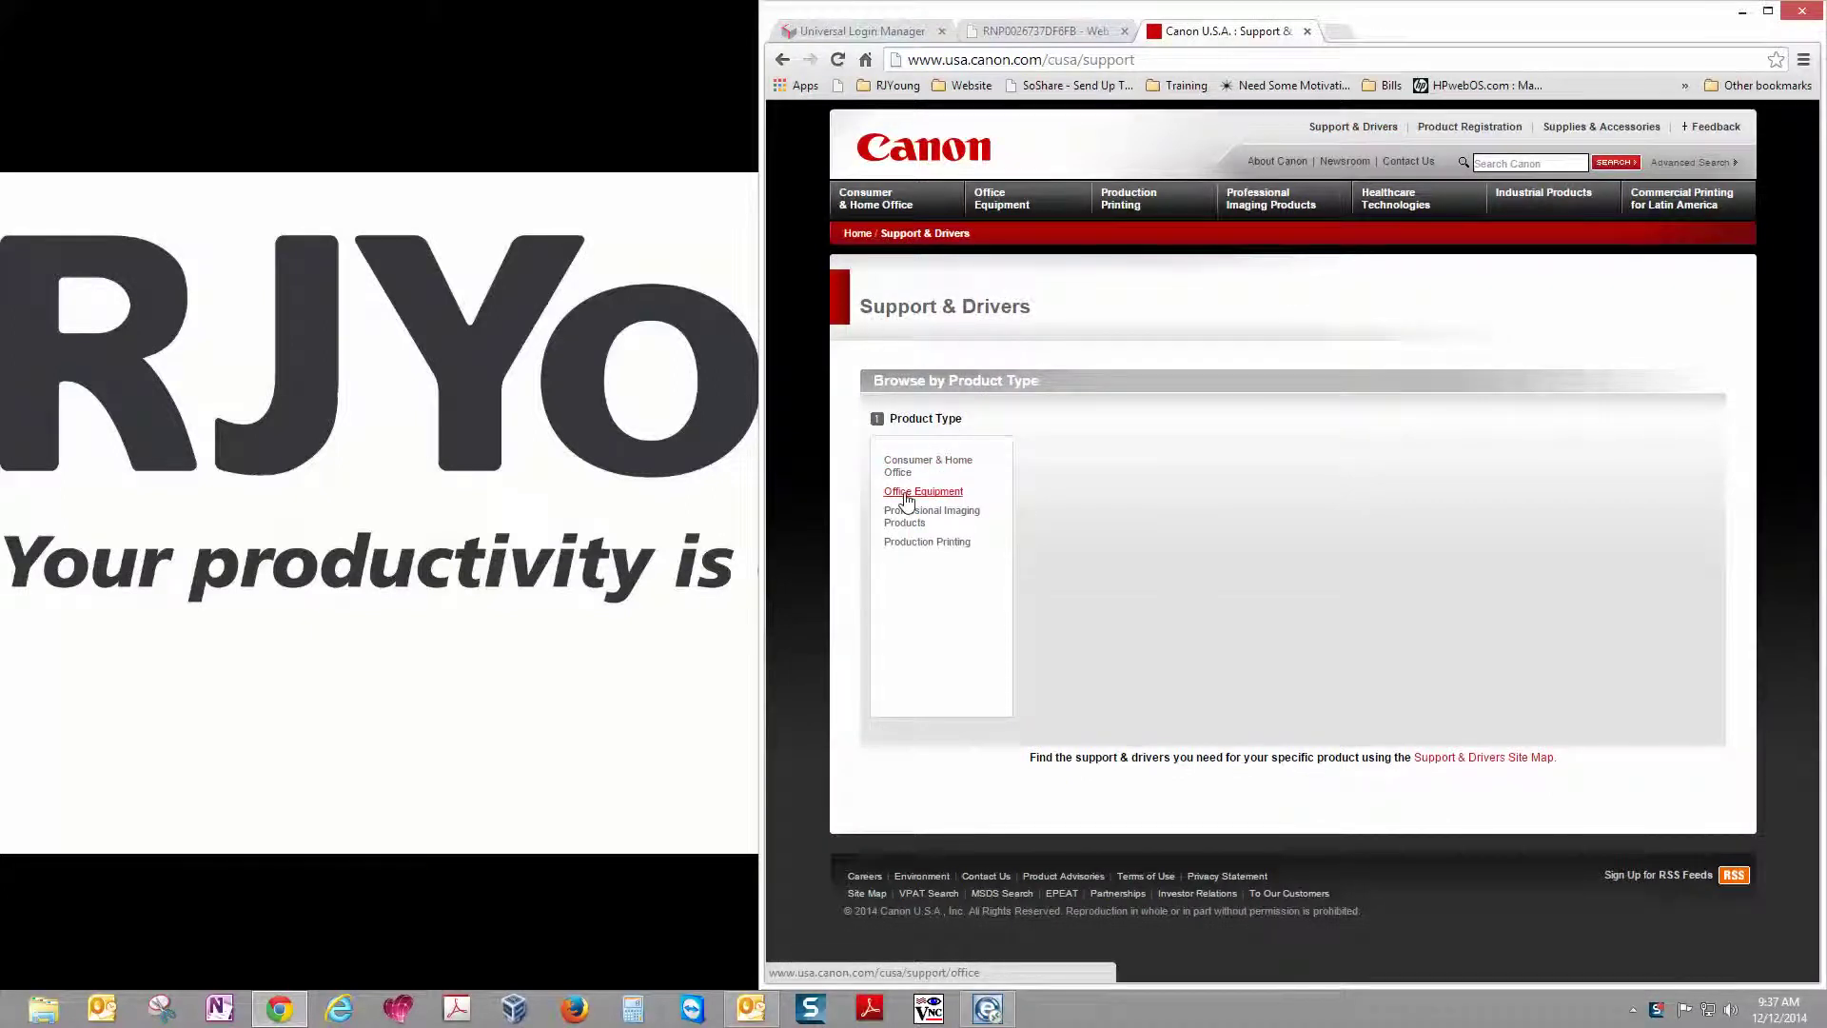
click(934, 493)
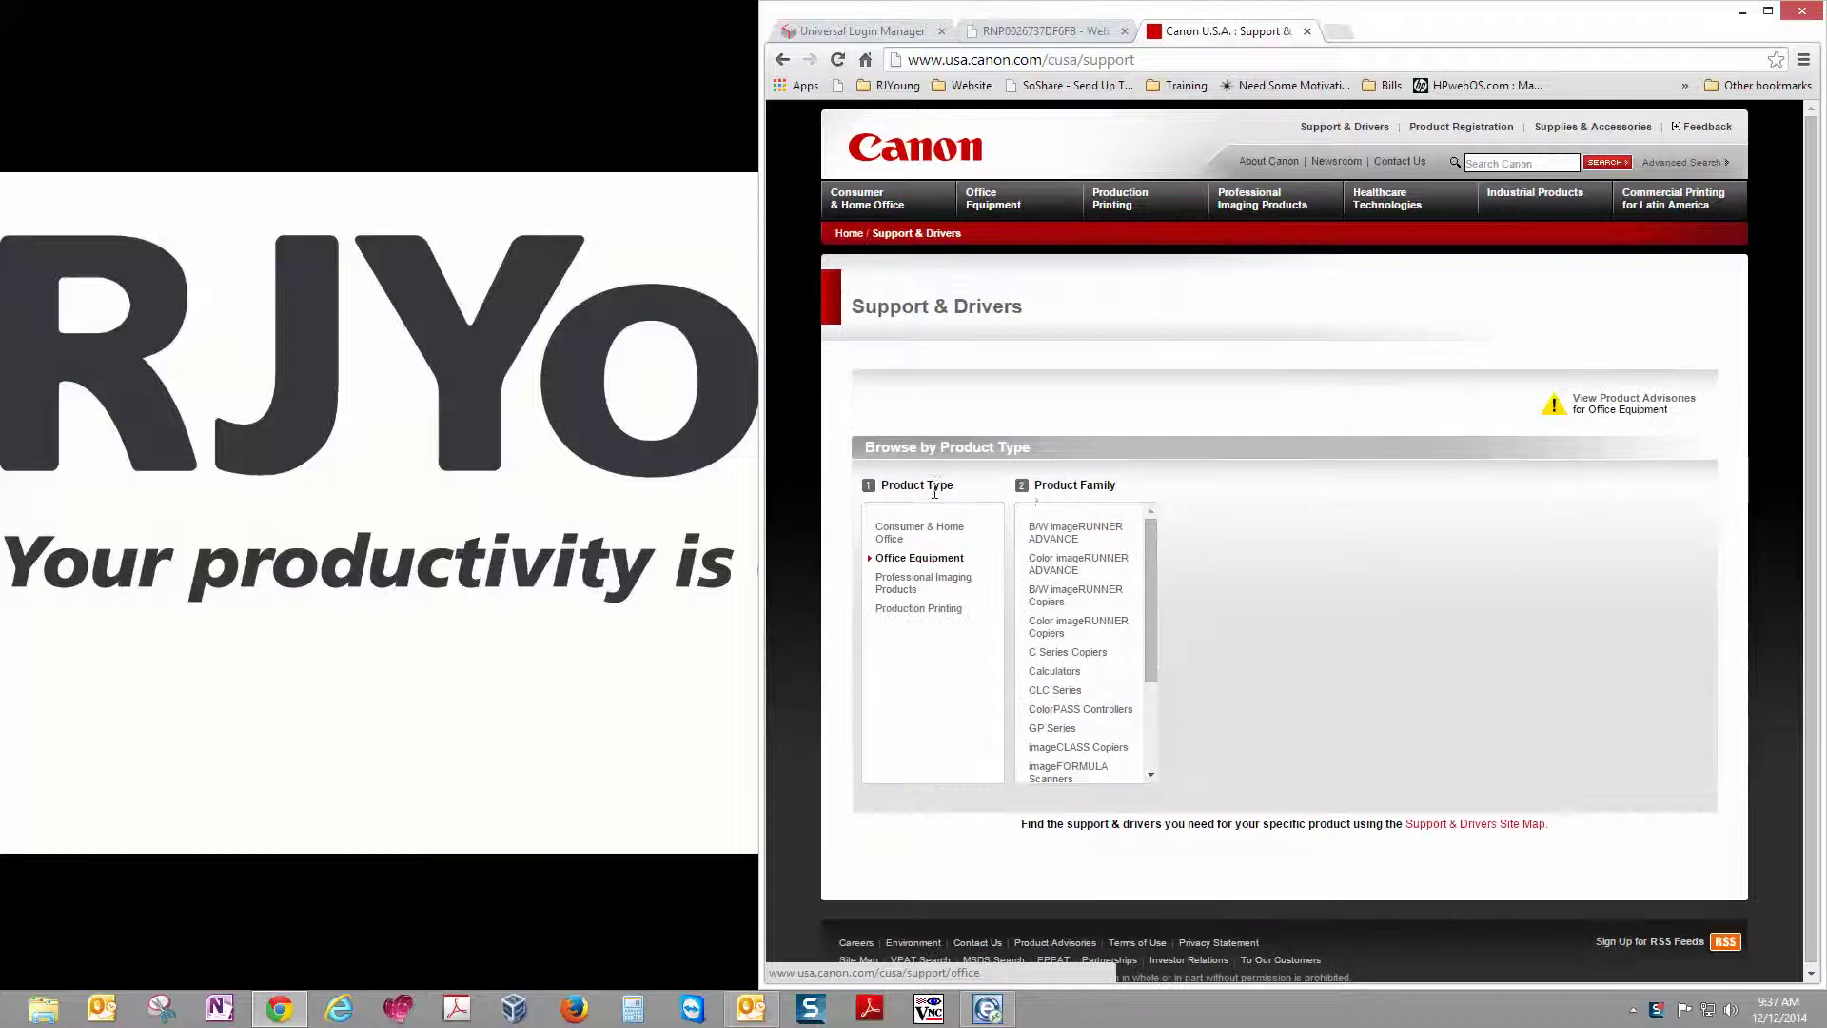
scroll(1155, 527, down, 4)
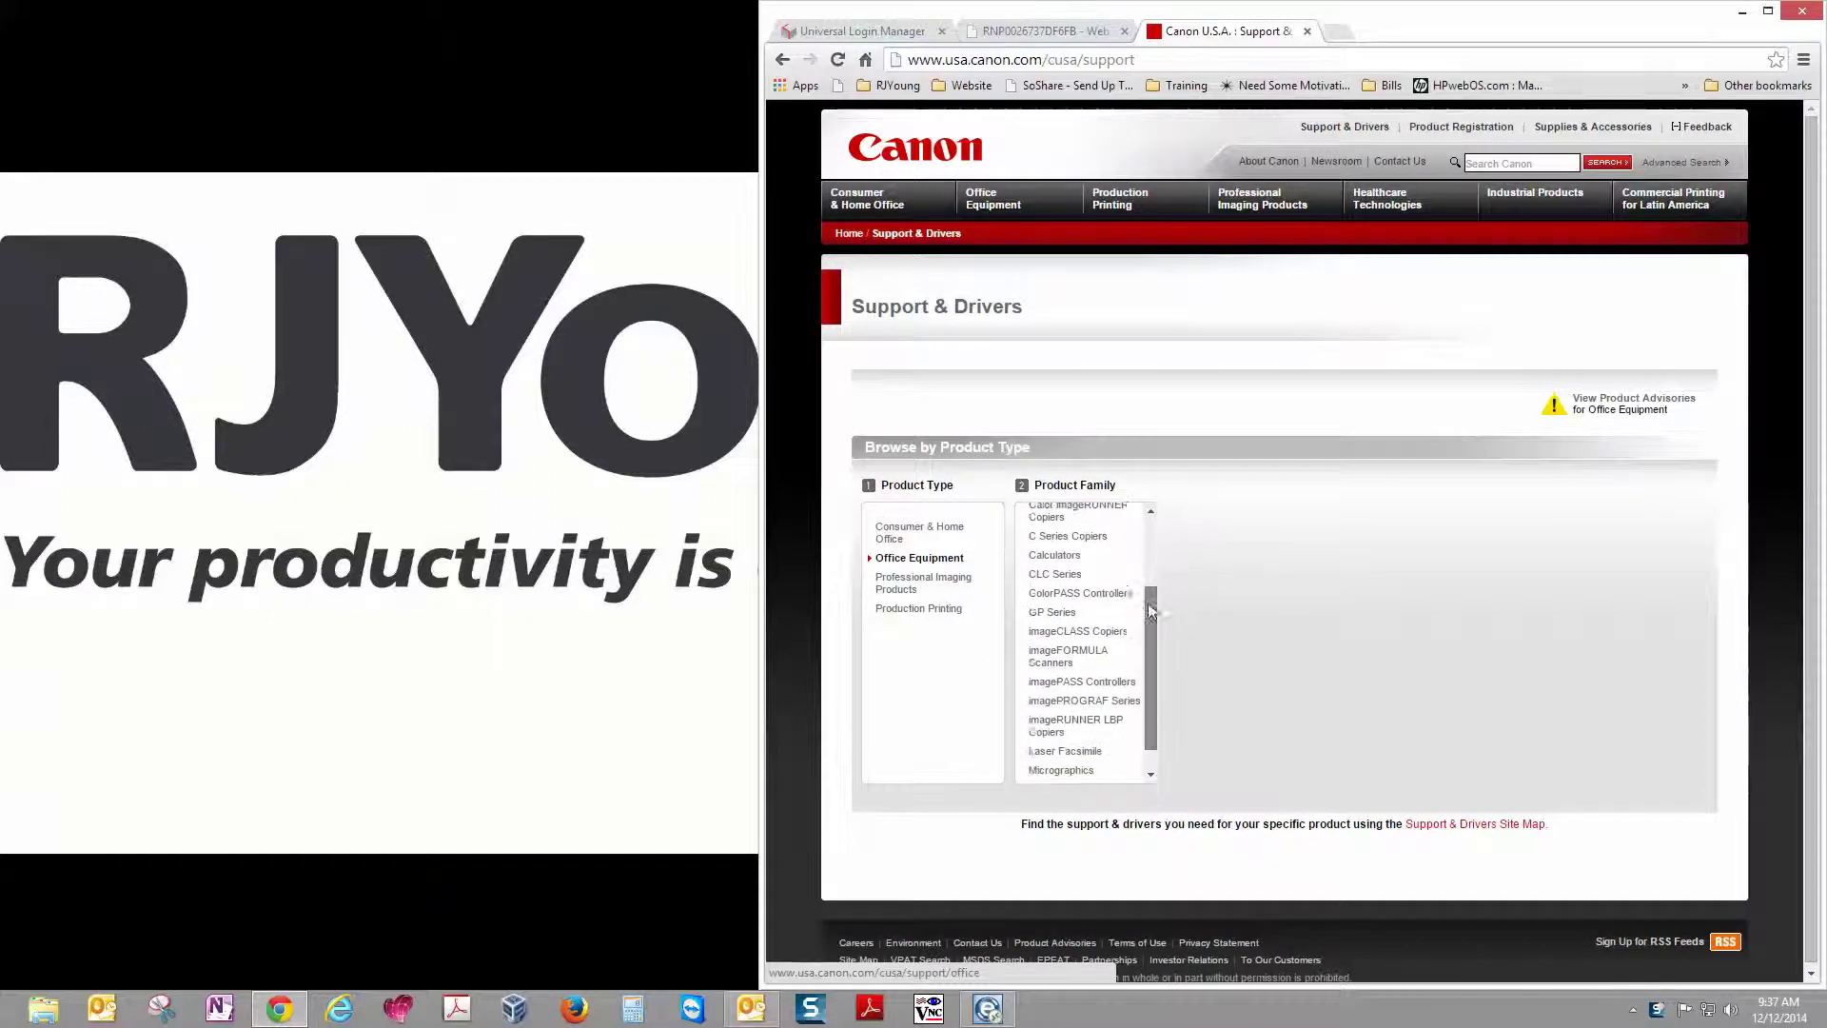
scroll(1094, 618, up, 5)
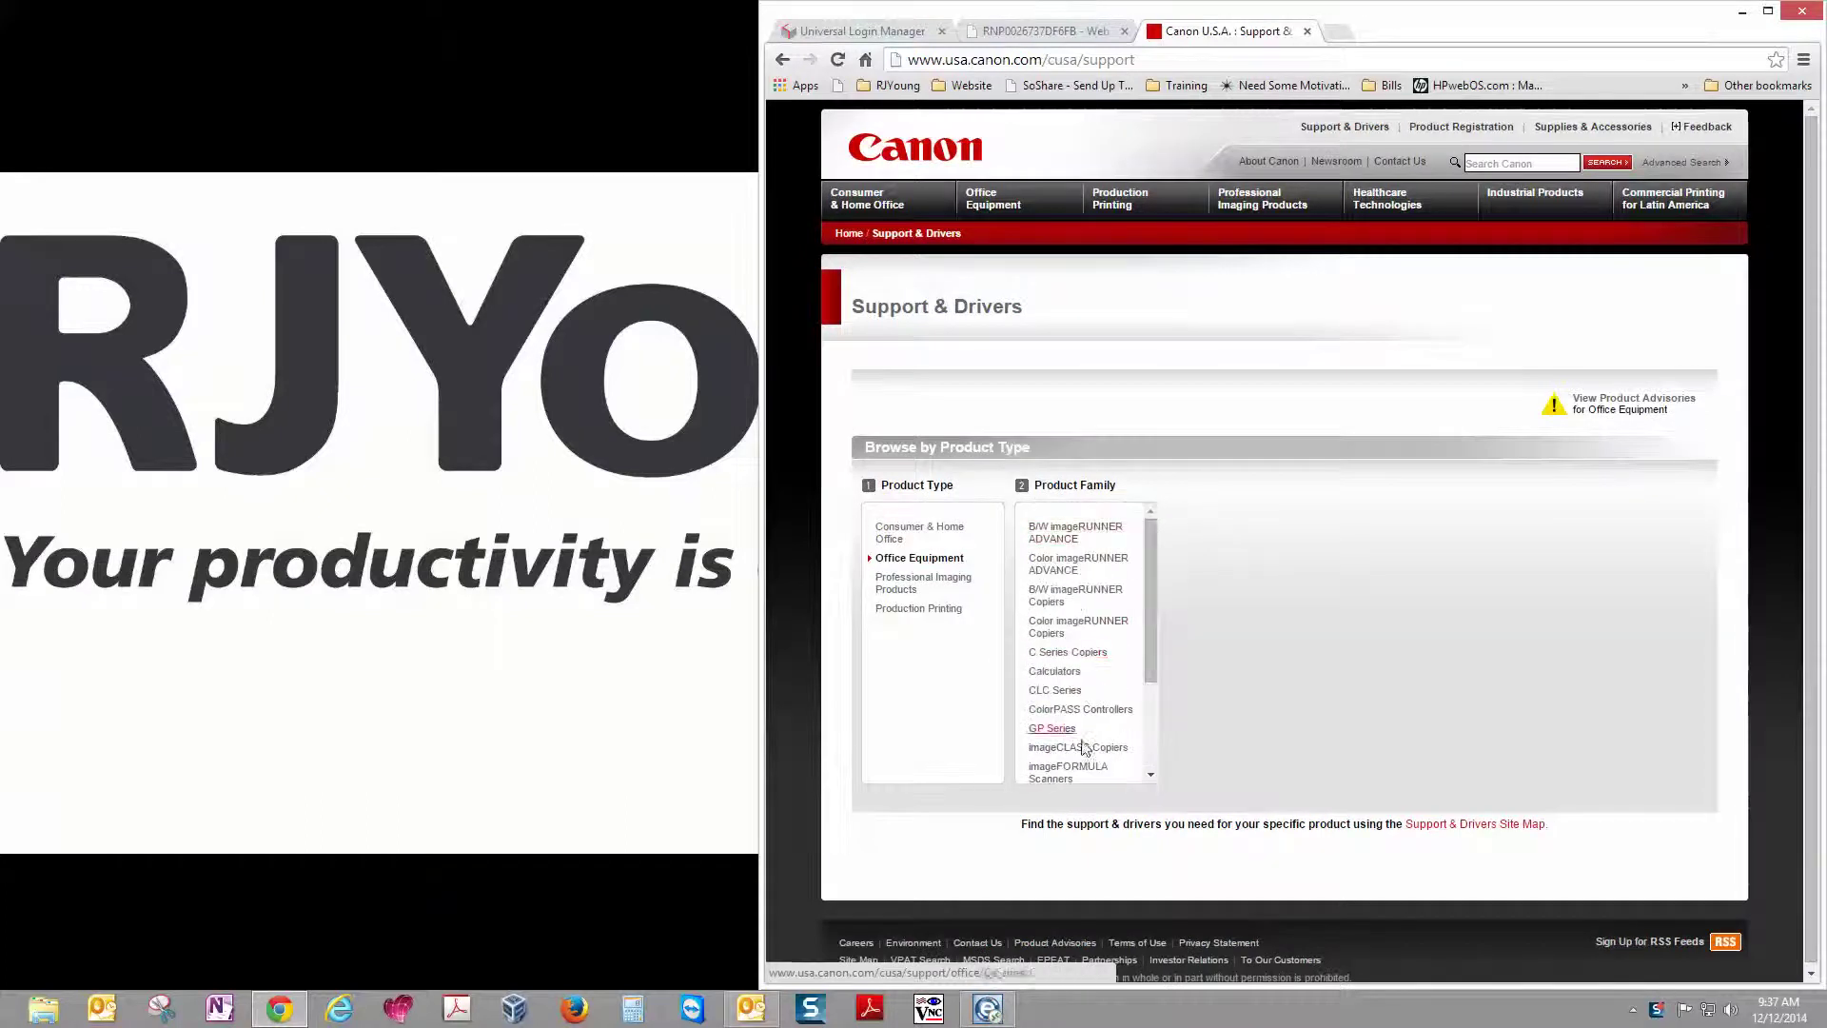
click(1078, 569)
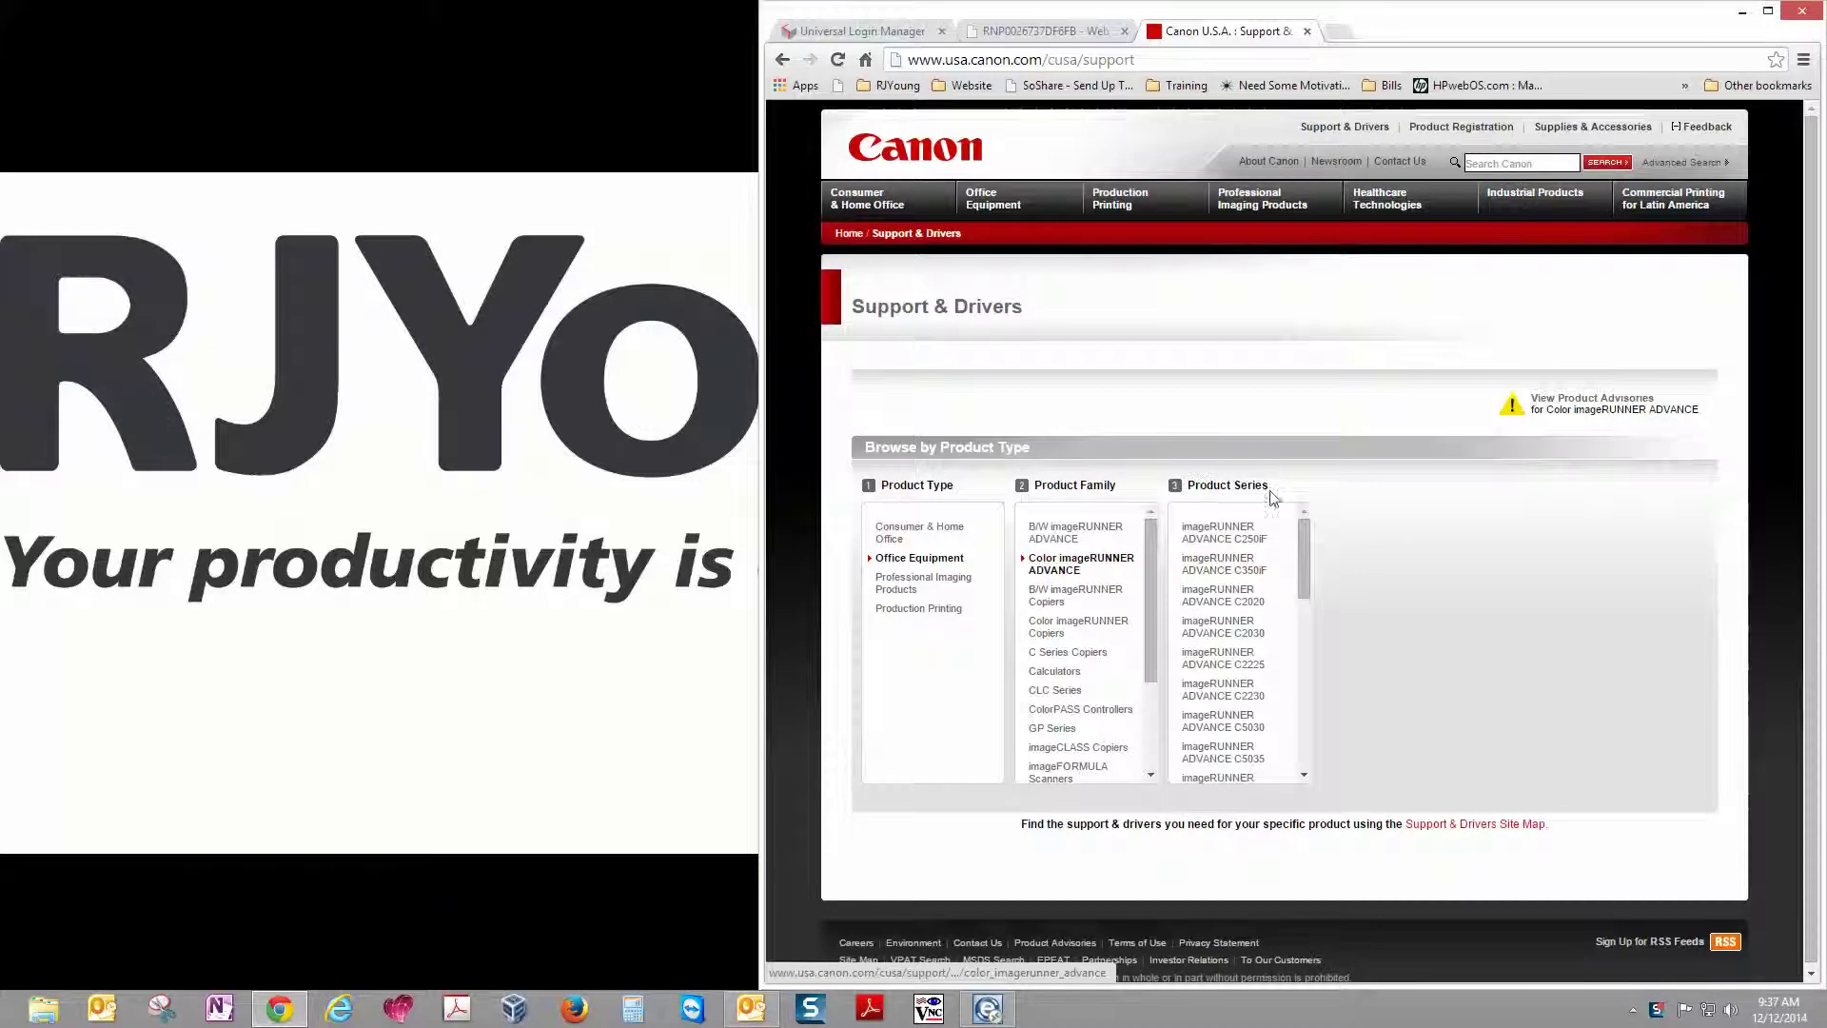
mouse_move(1303, 546)
mouse_down()
mouse_move(1301, 671)
mouse_move(1288, 537)
mouse_up()
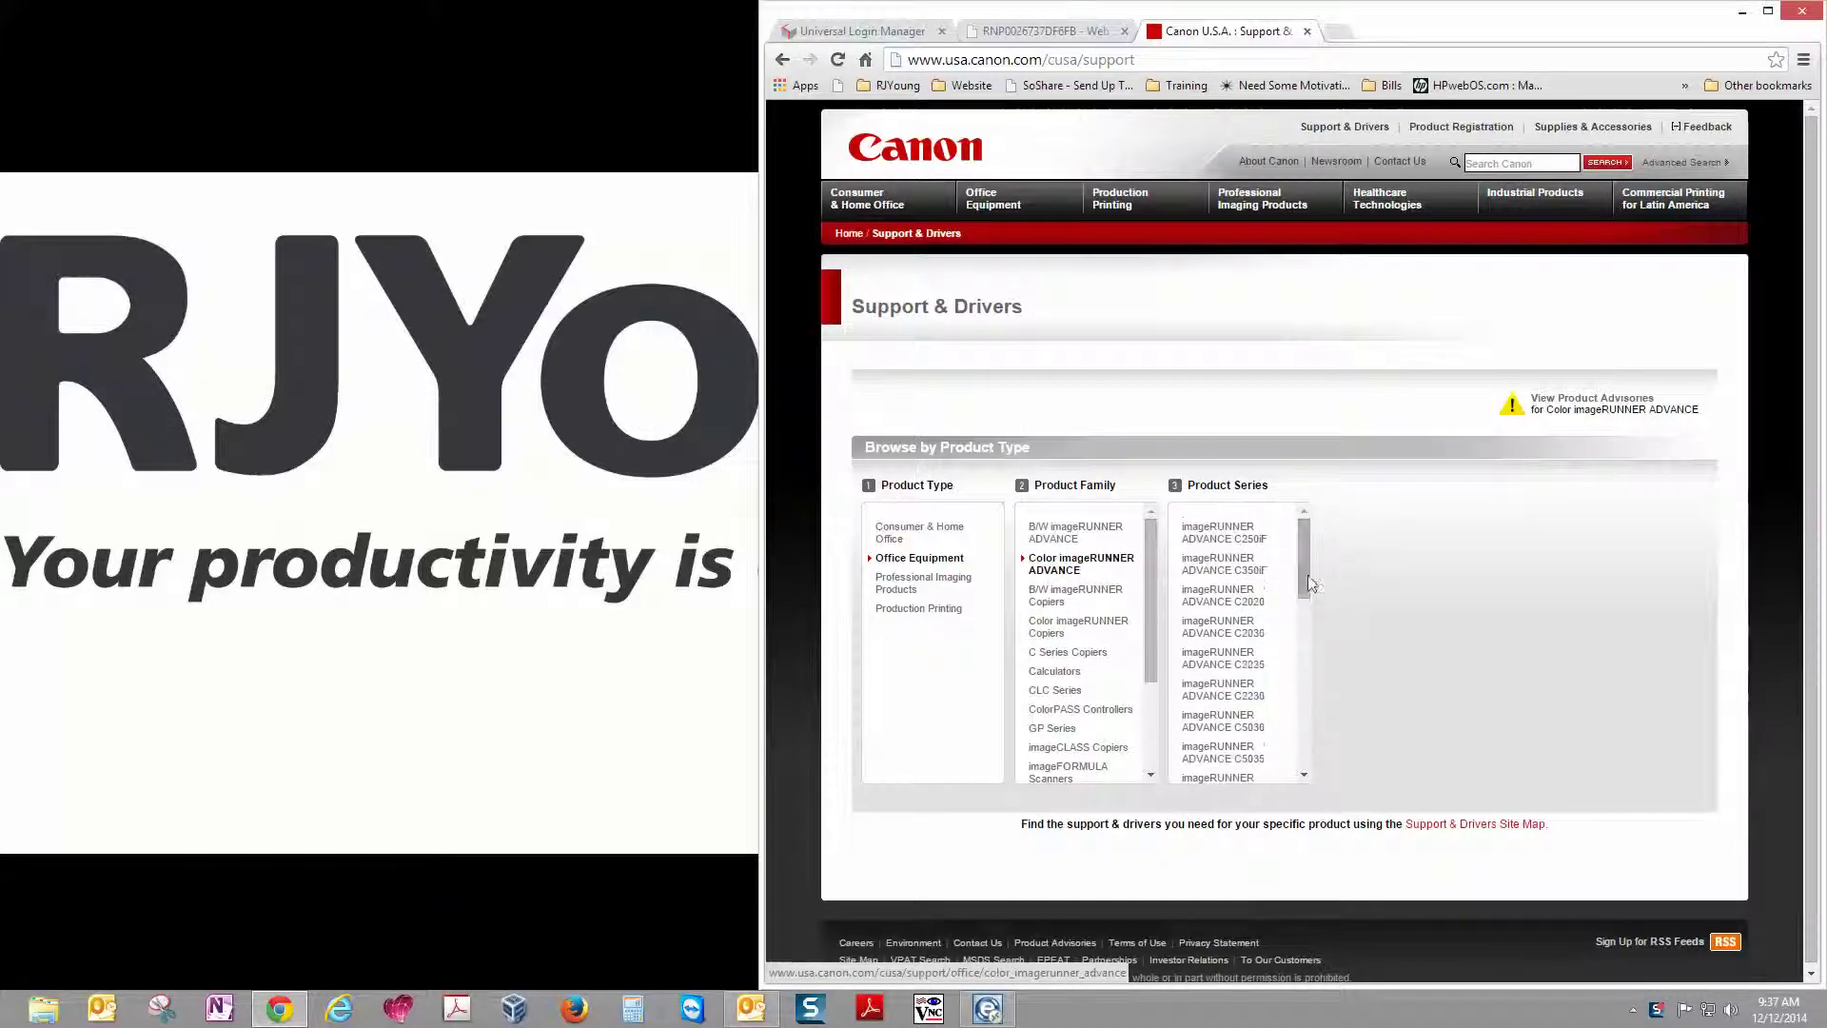
click(1227, 727)
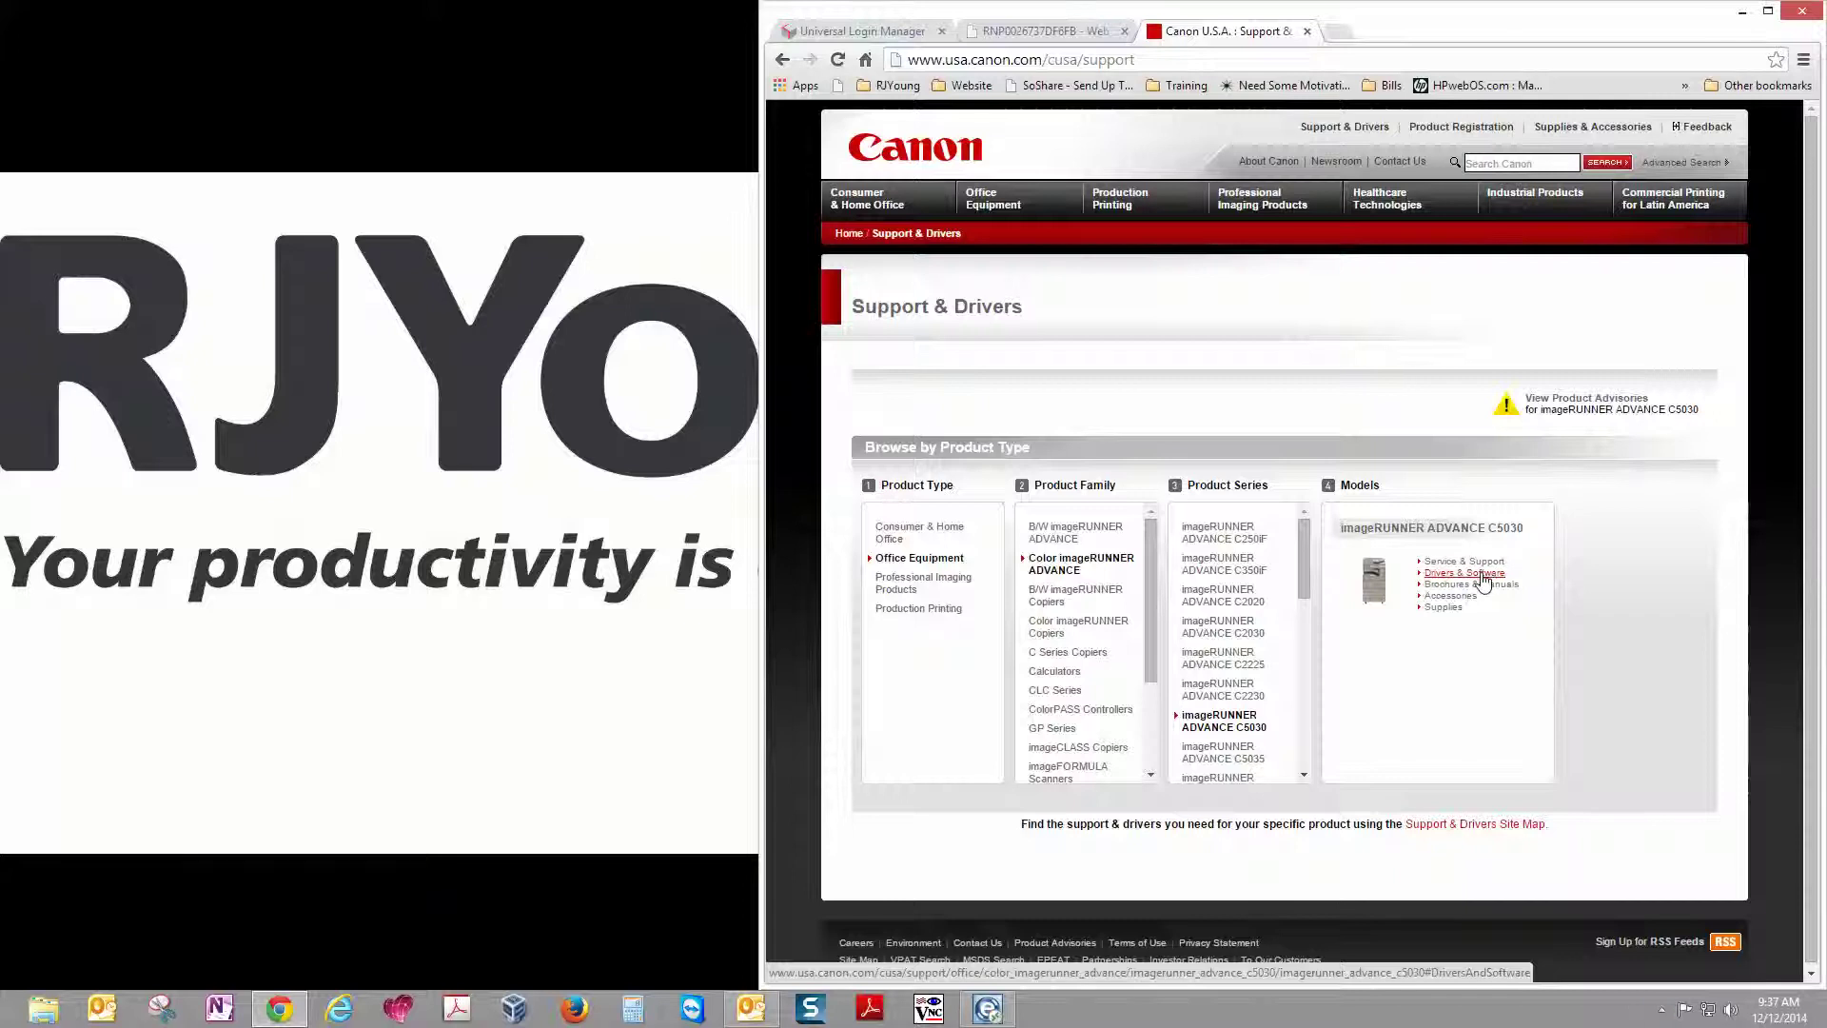
Open the C5030's Drivers & Software list and choose the UFRII_v21.30_x64 driver download
click(1457, 575)
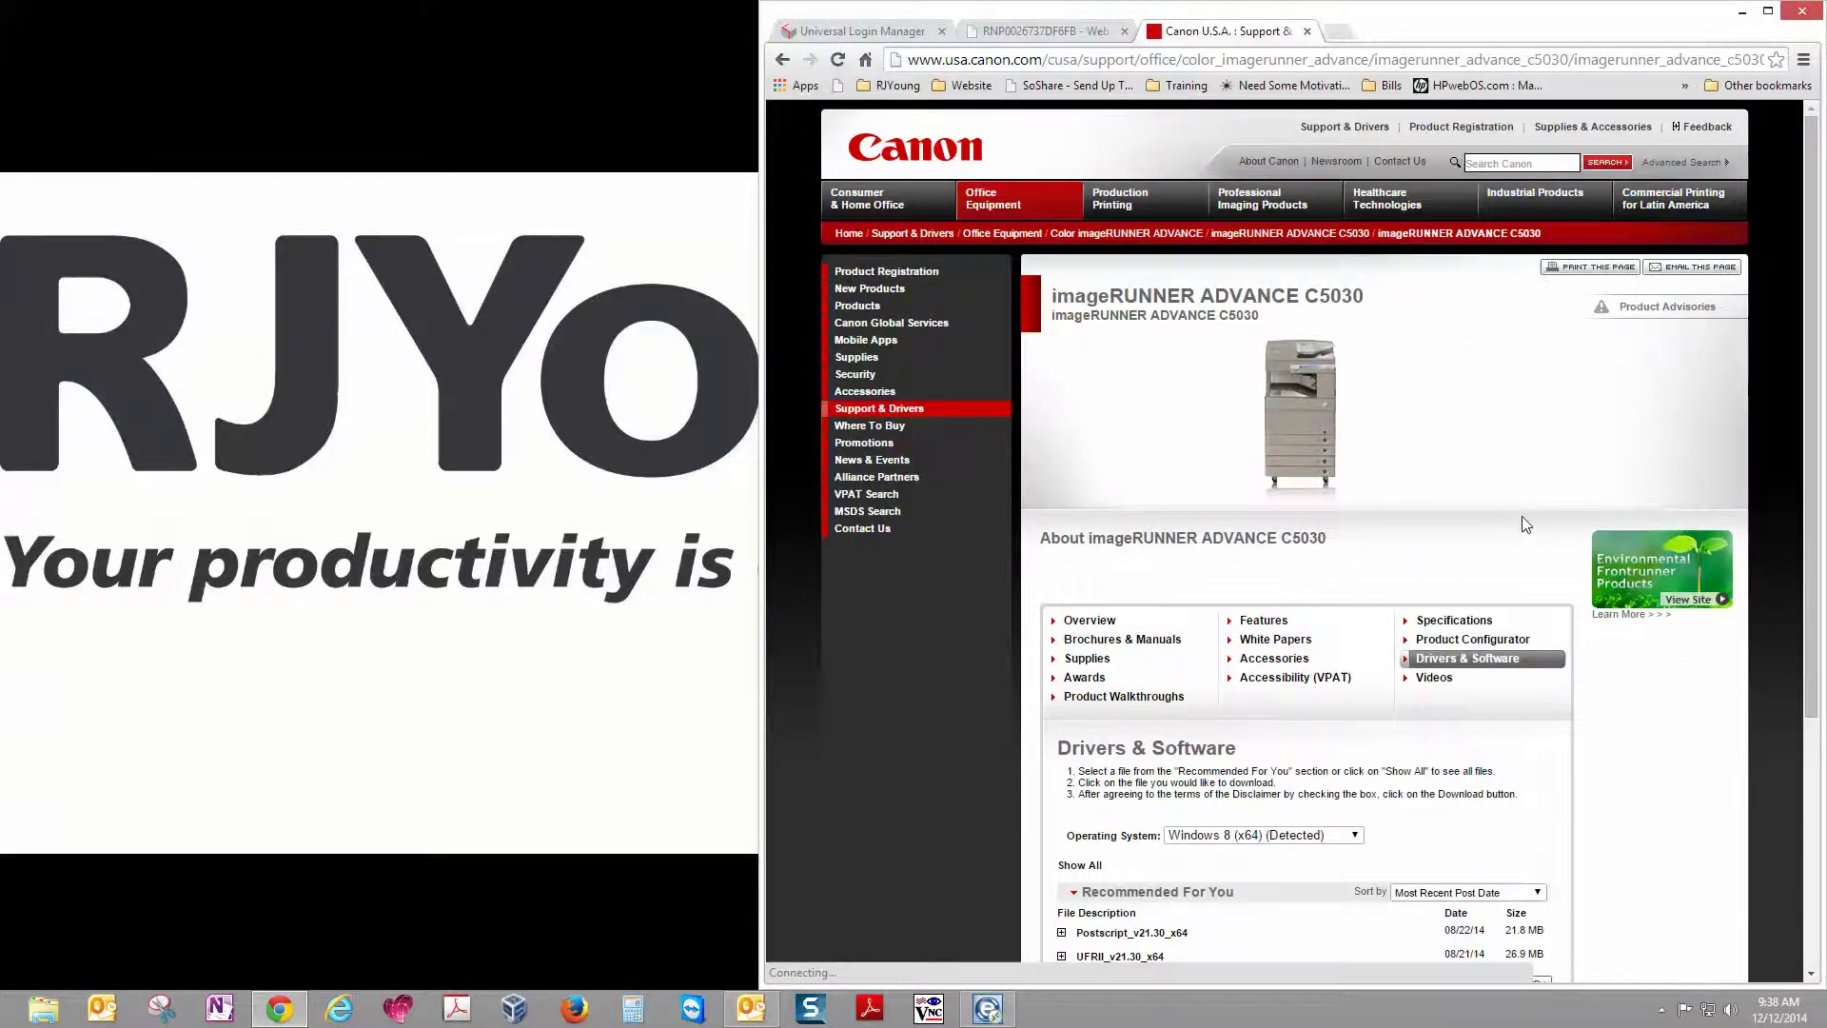
scroll(1522, 543, down, 3)
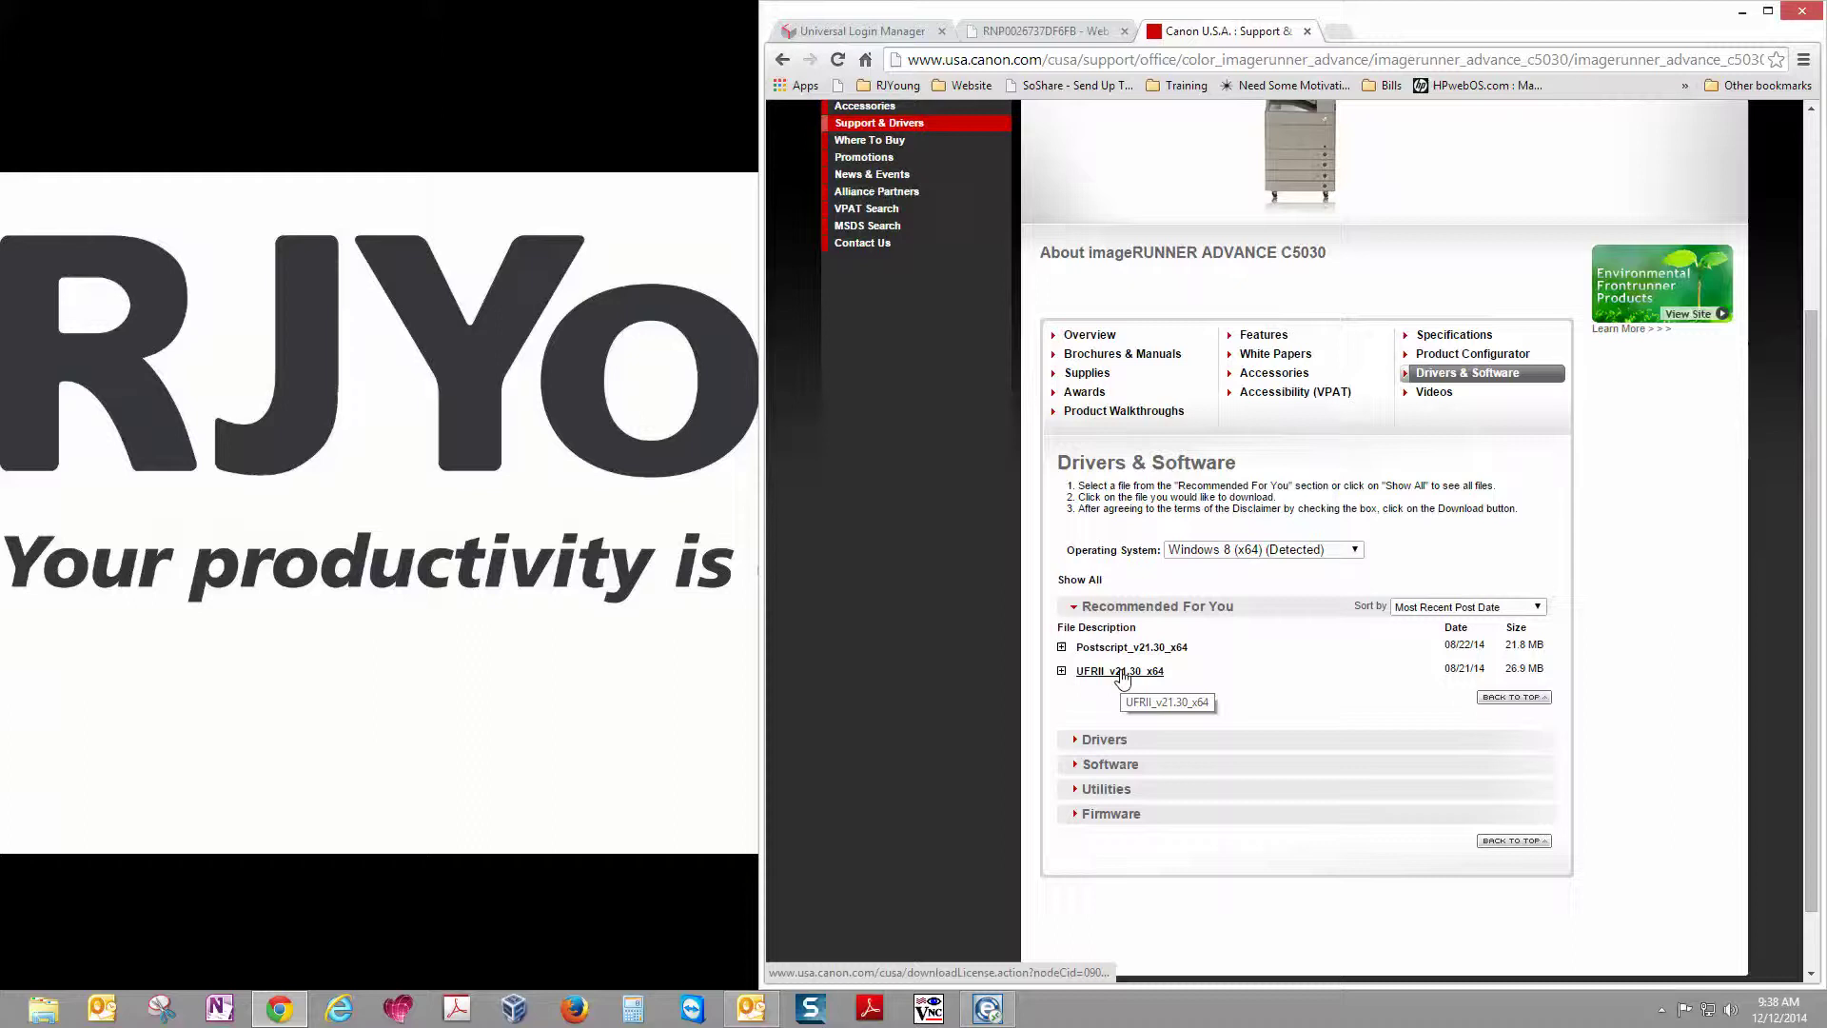
click(1107, 673)
scroll(1674, 733, down, 4)
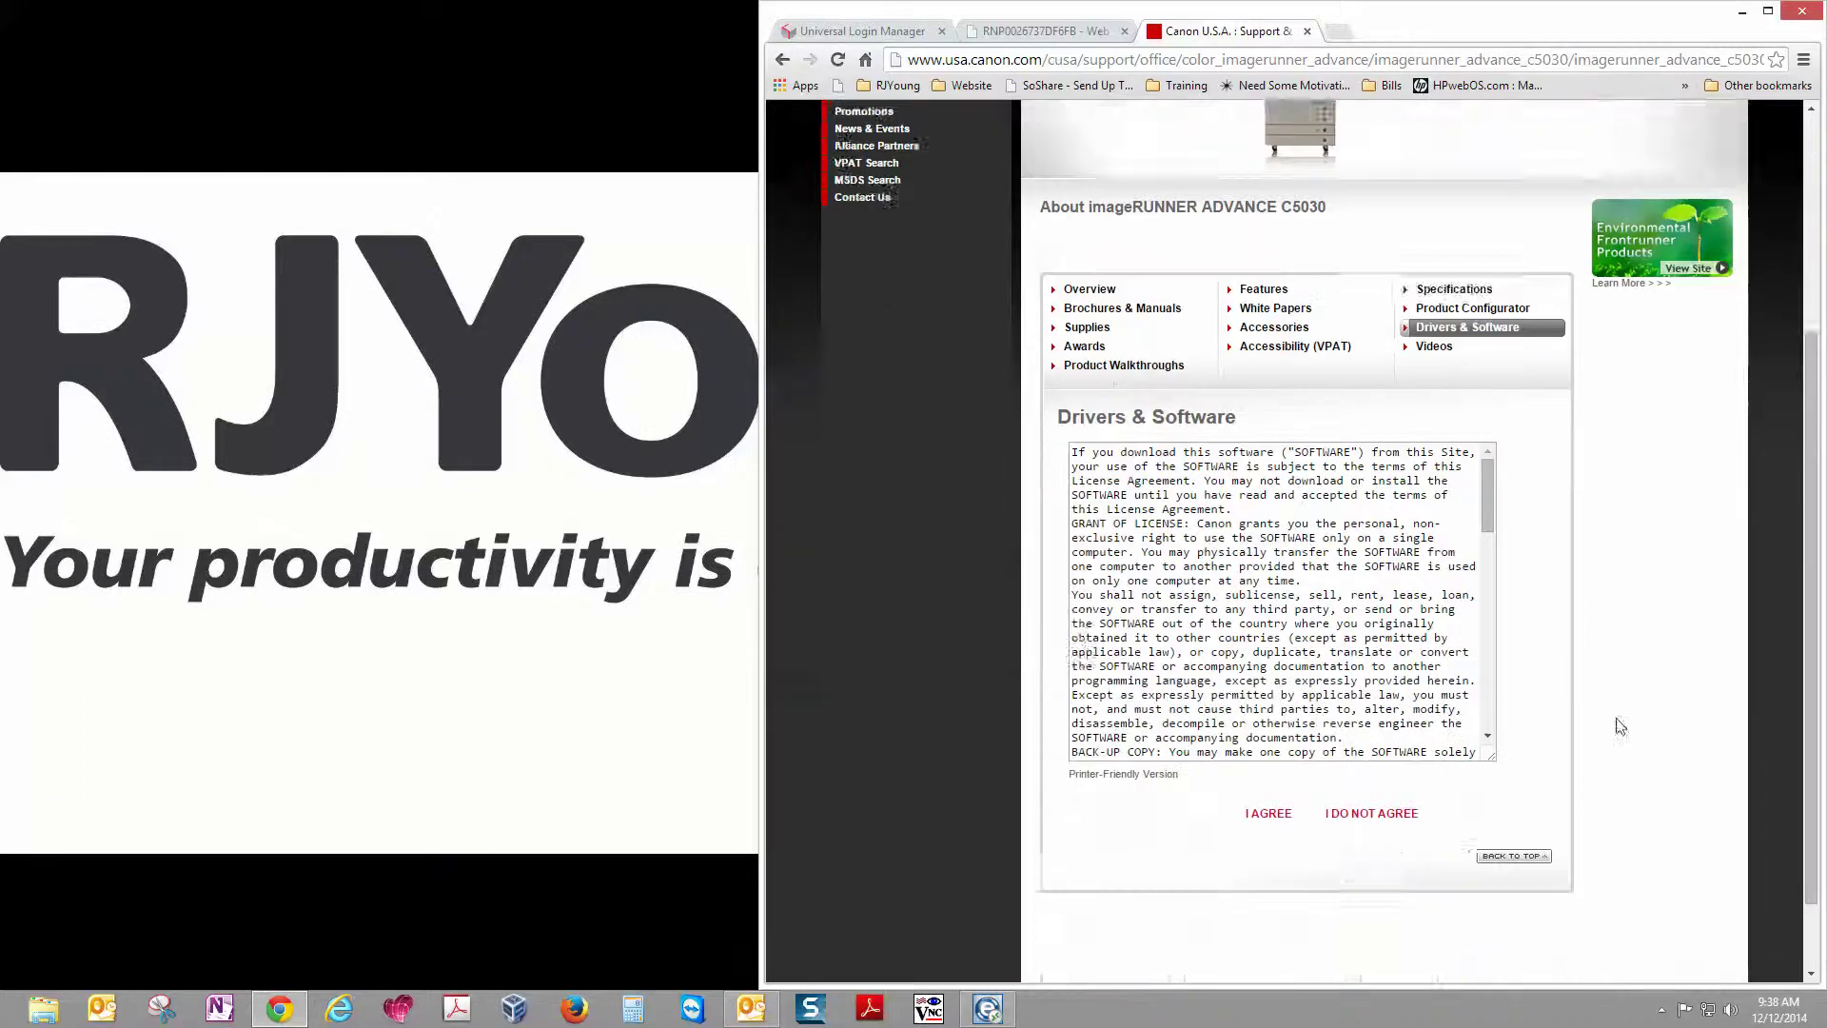
Accept the license and save UFRII_v21.30_Setup_x64.exe to the Desktop
click(1269, 719)
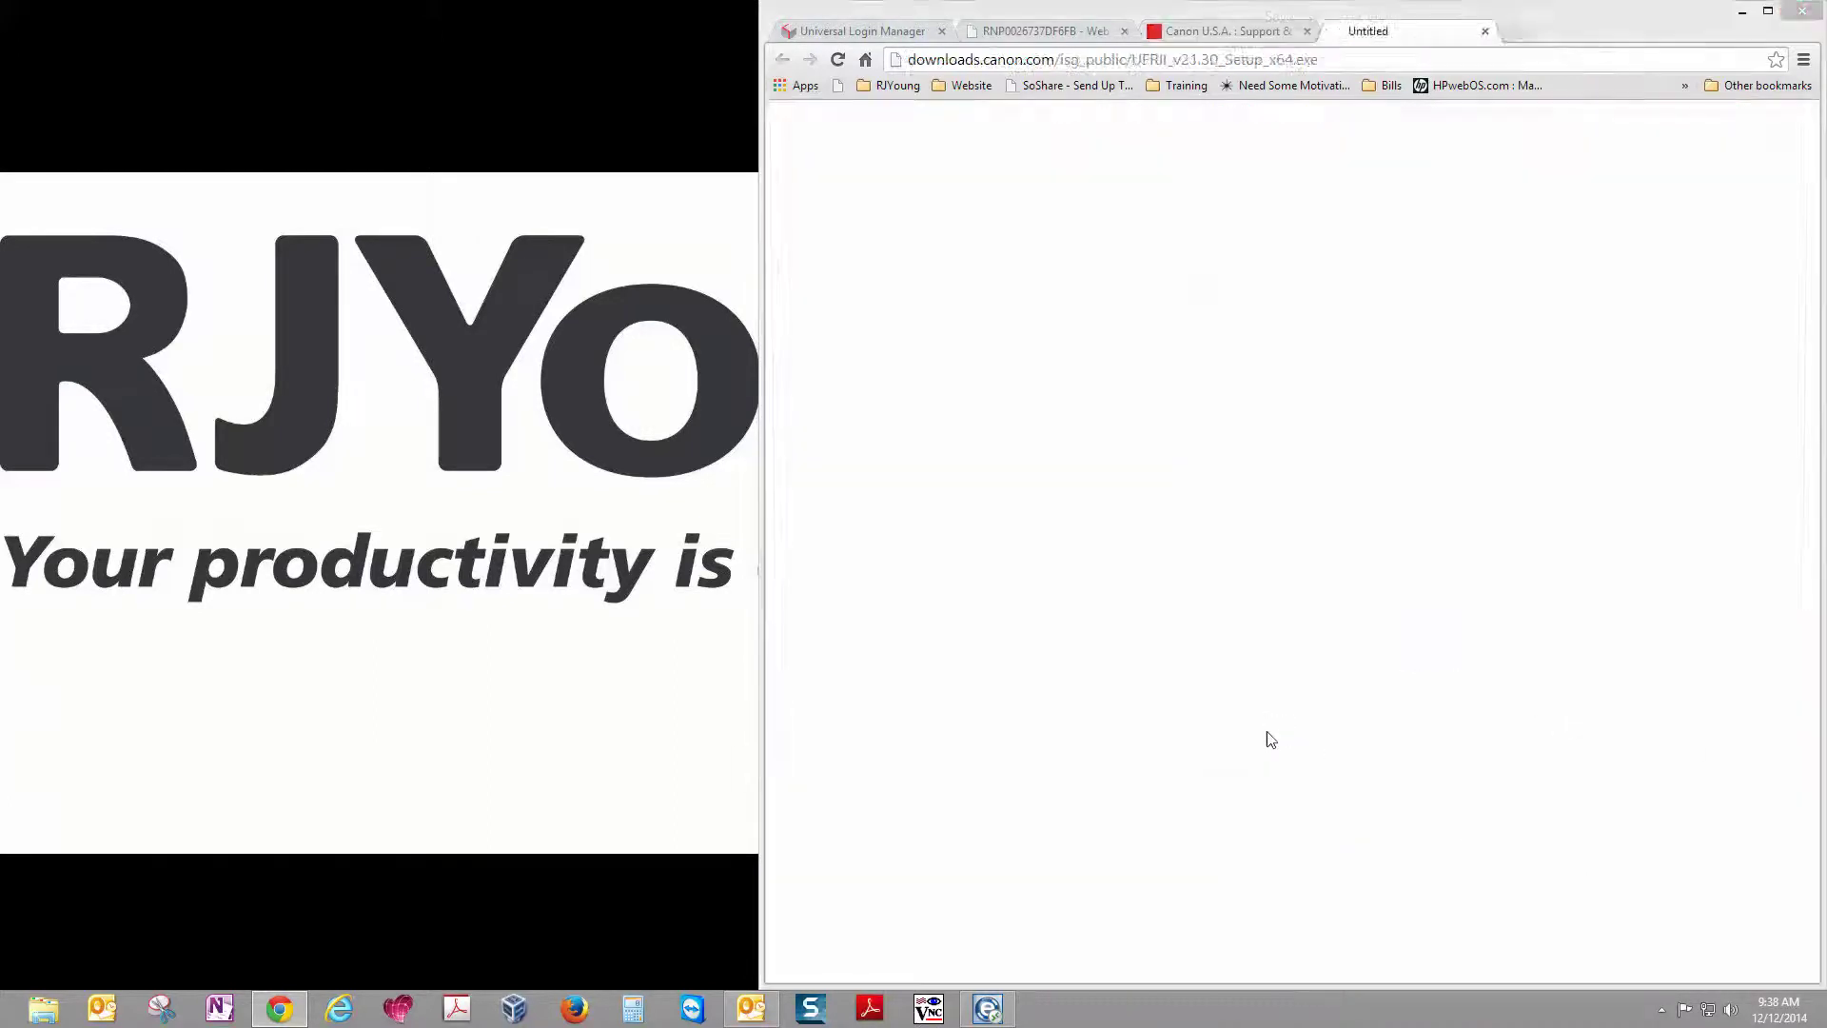
click(841, 134)
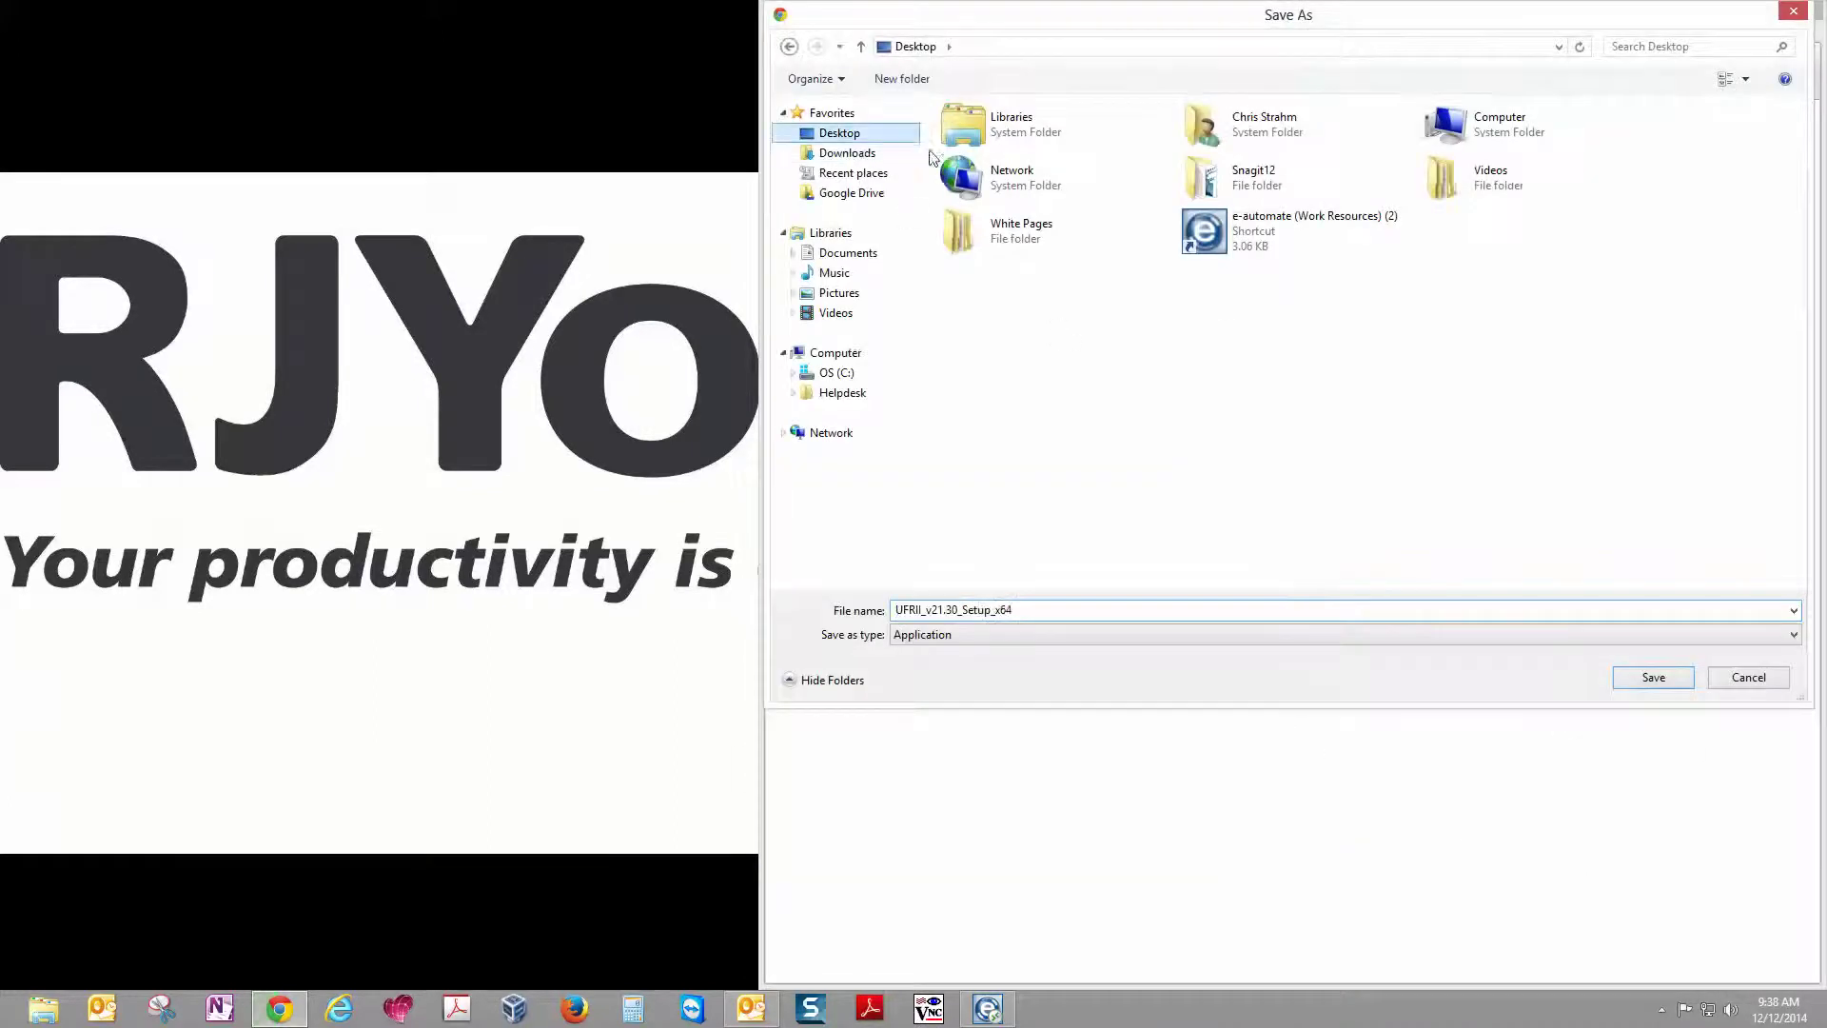
click(1651, 678)
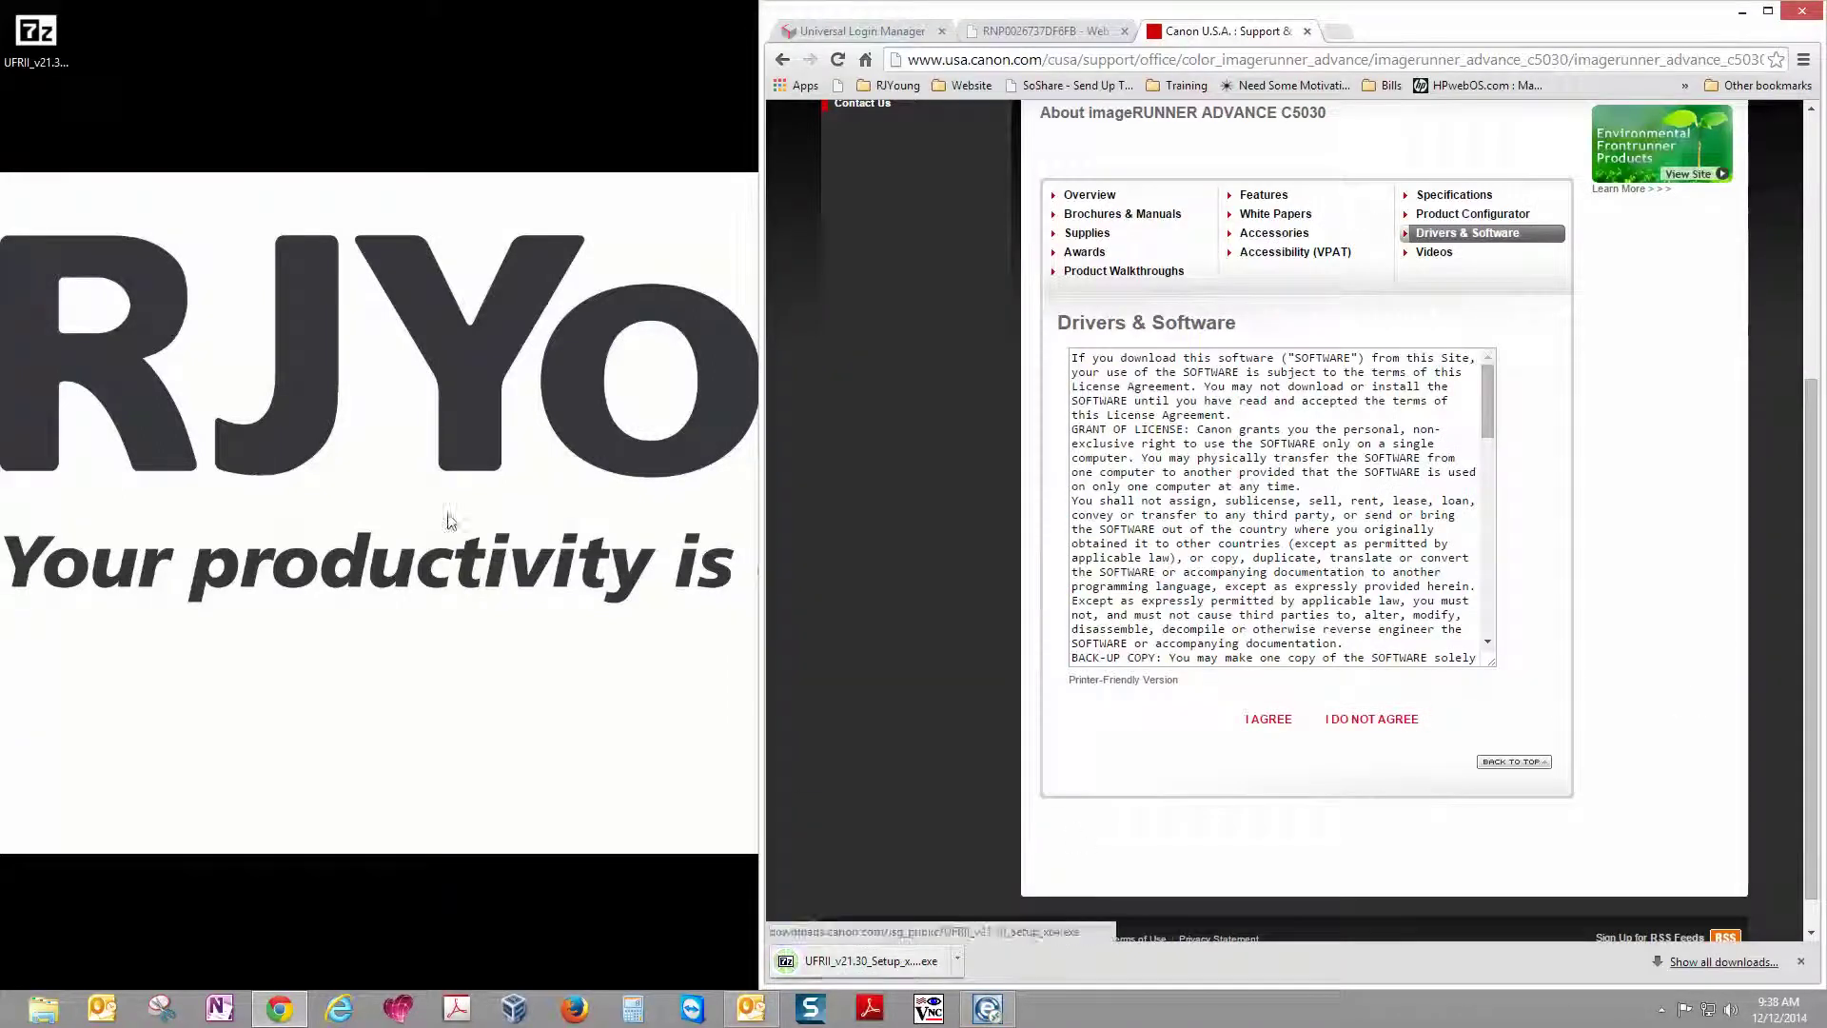
Minimize Chrome, run the downloaded setup despite the warning, and extract it to the Desktop
click(1741, 13)
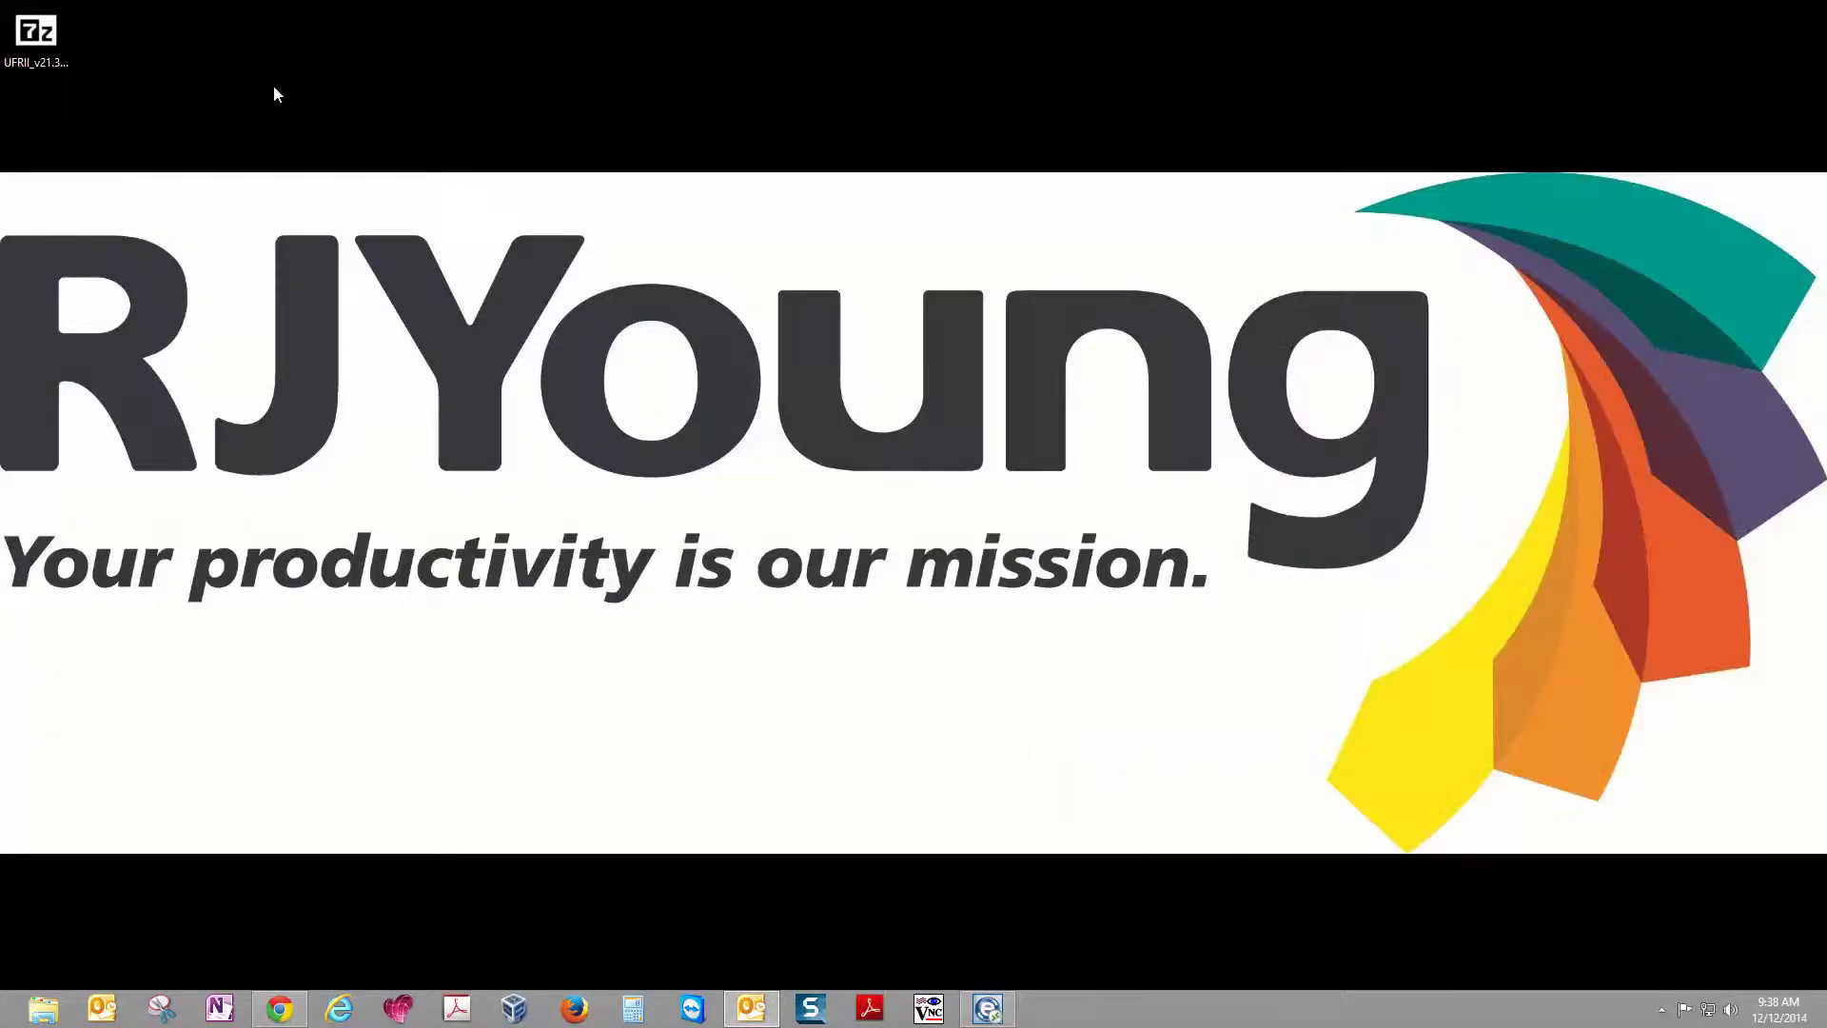
double_click(35, 37)
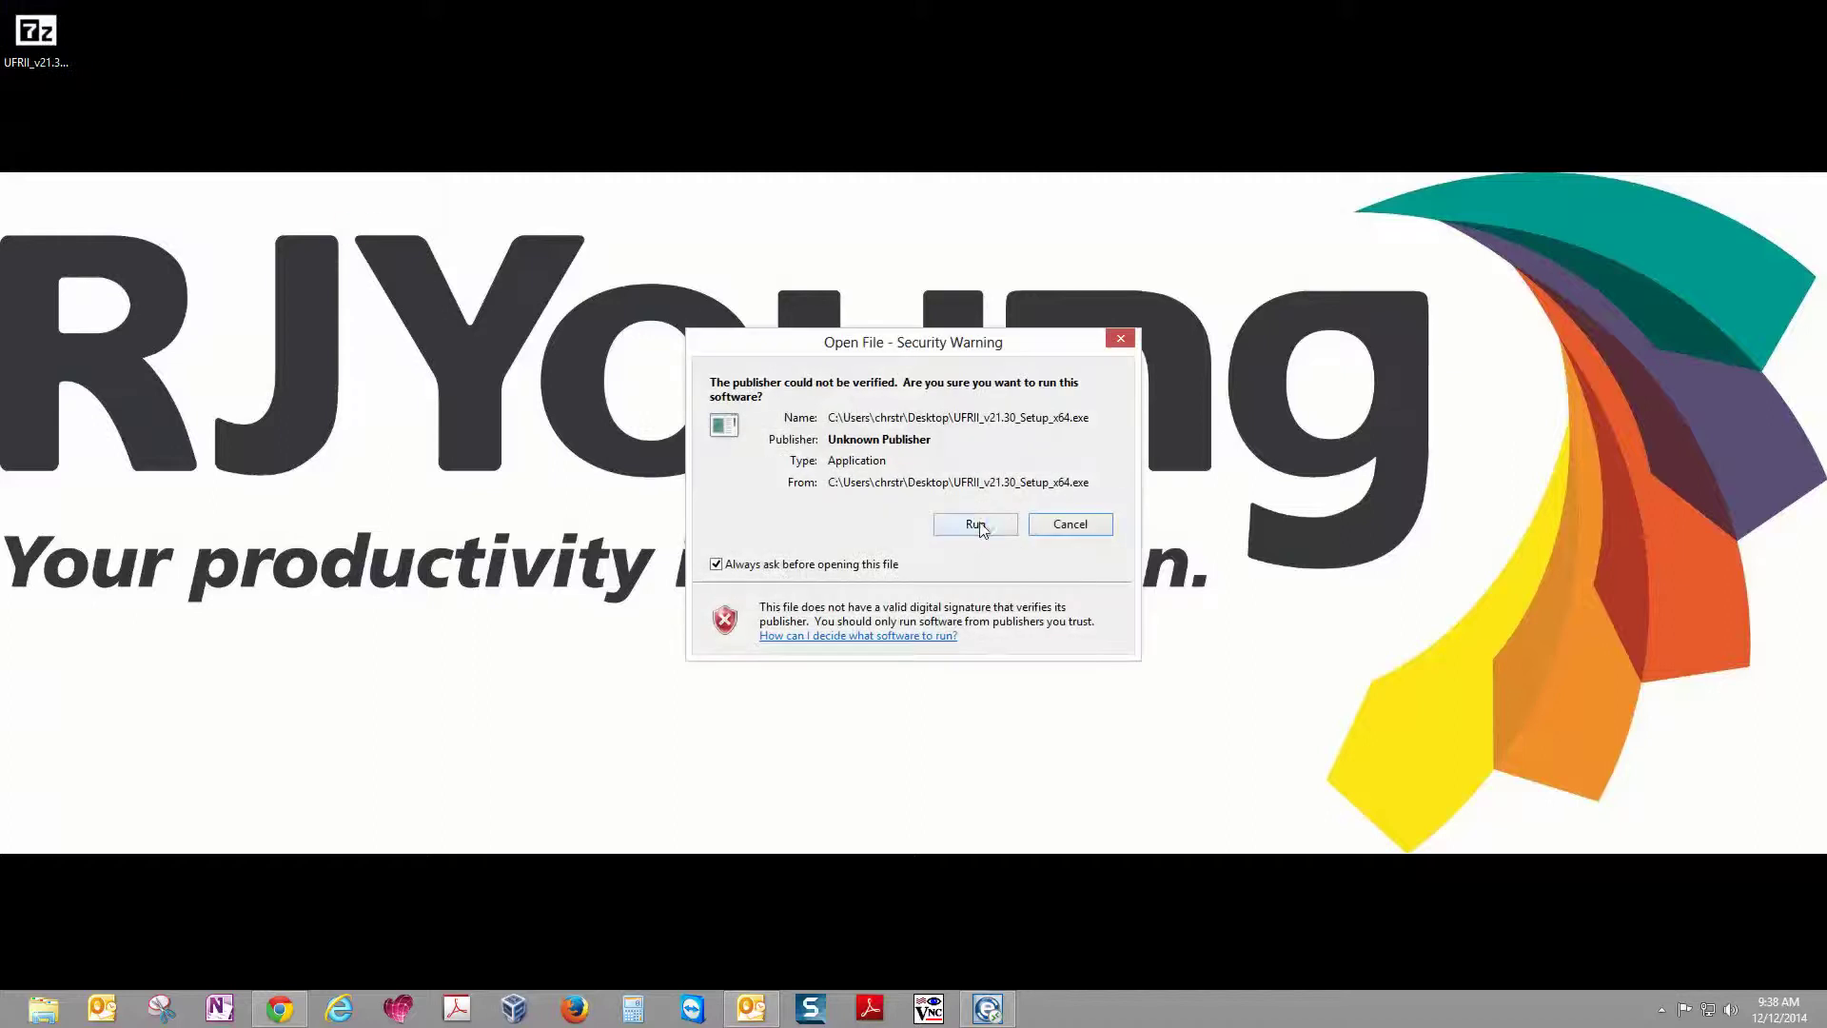
click(977, 522)
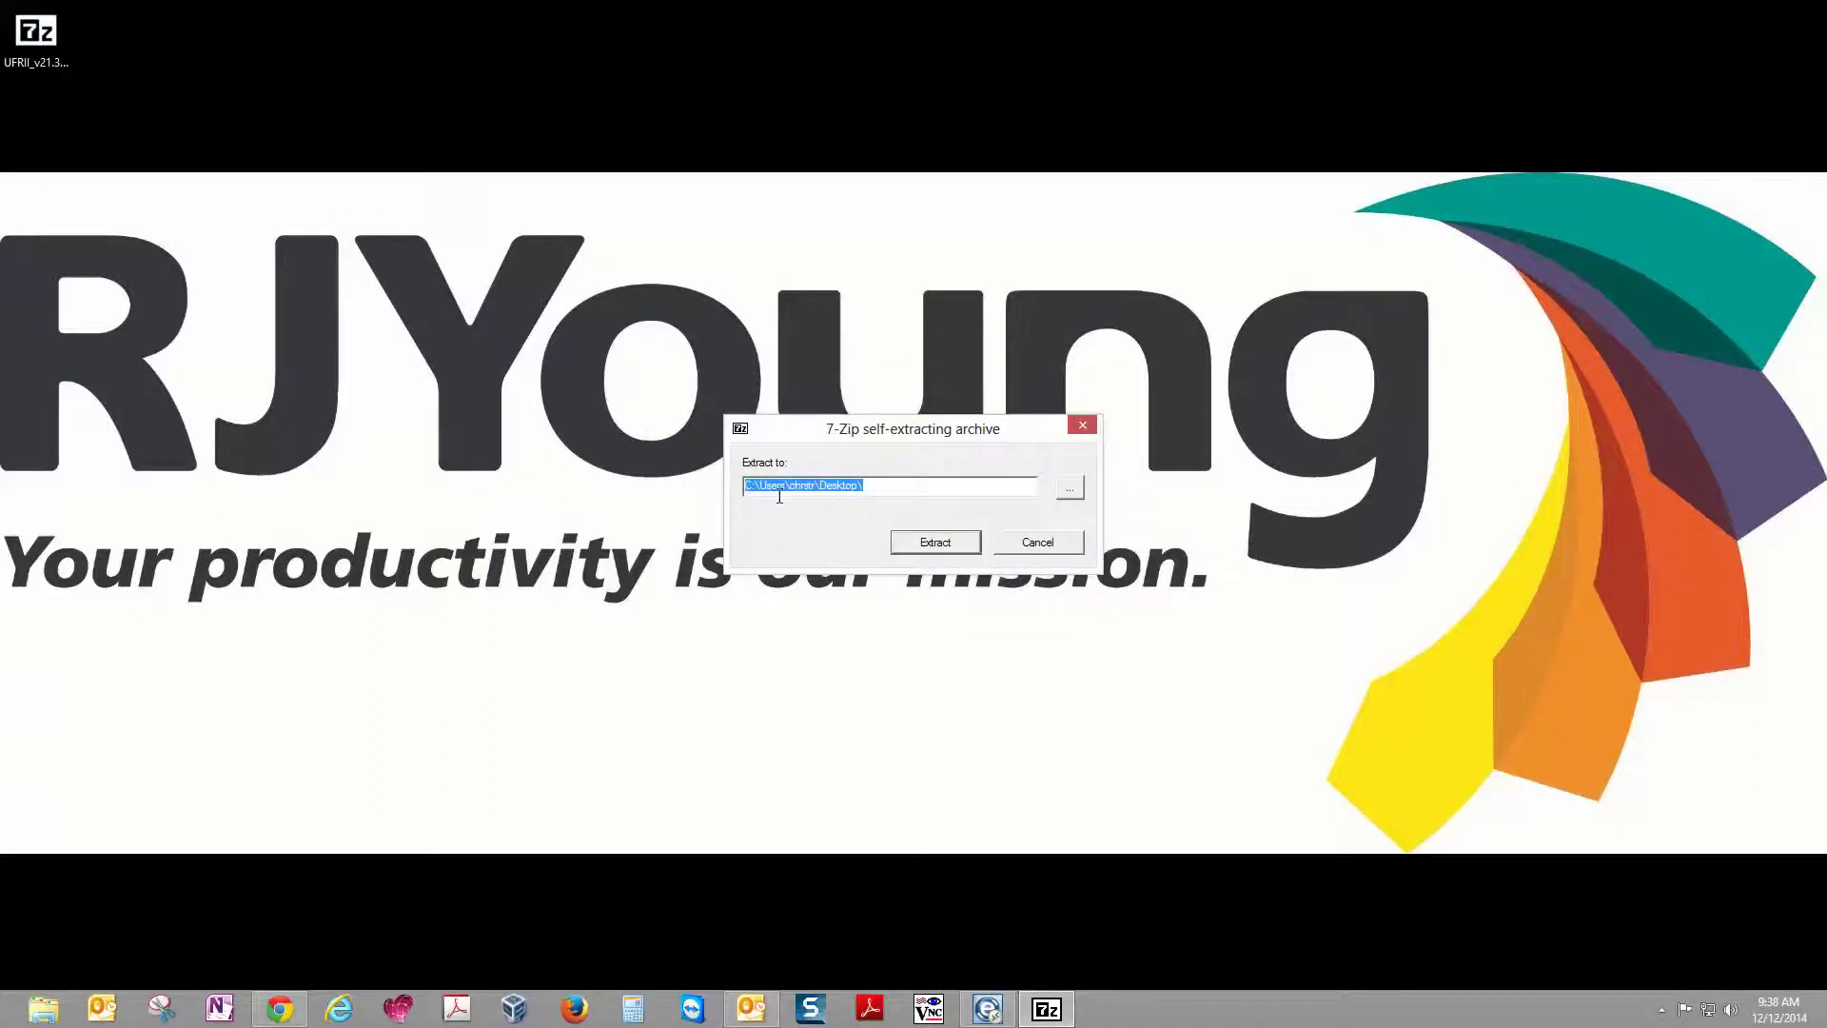
click(928, 542)
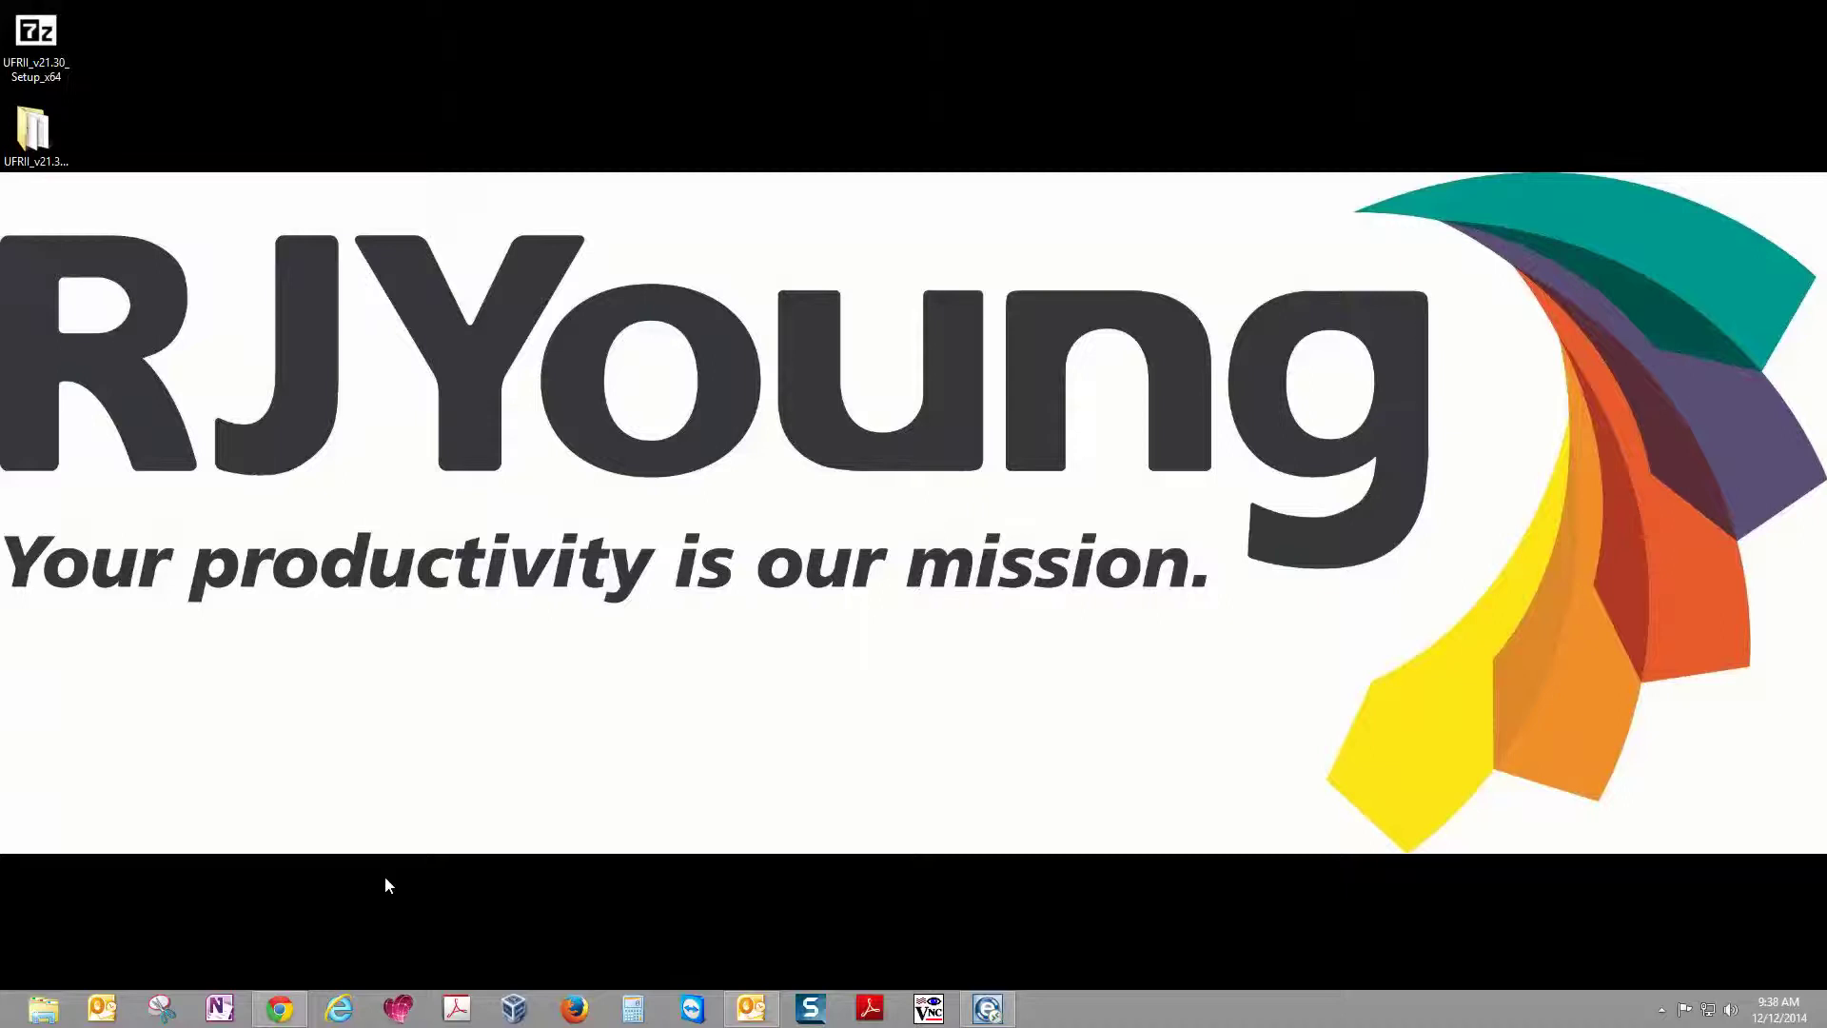
Run 'control printers' from the Win+R prompt to open Devices and Printers
key(super+r)
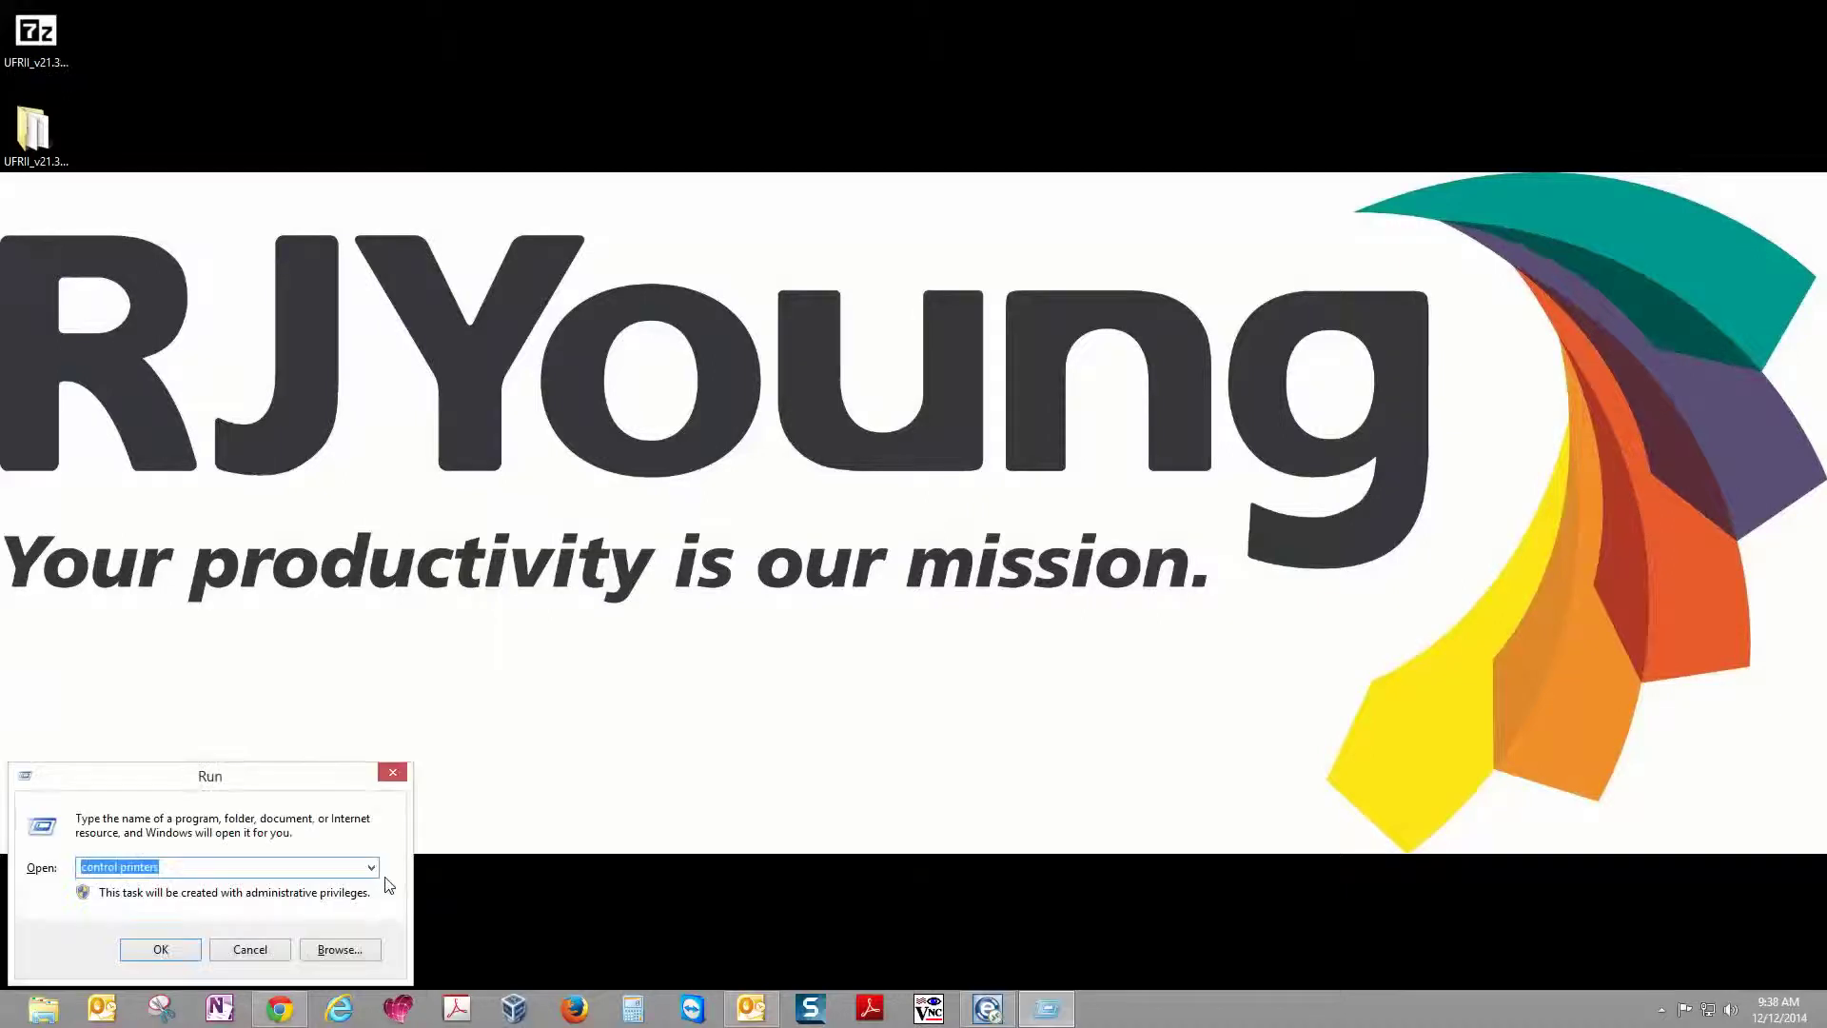
drag(241, 783, 471, 514)
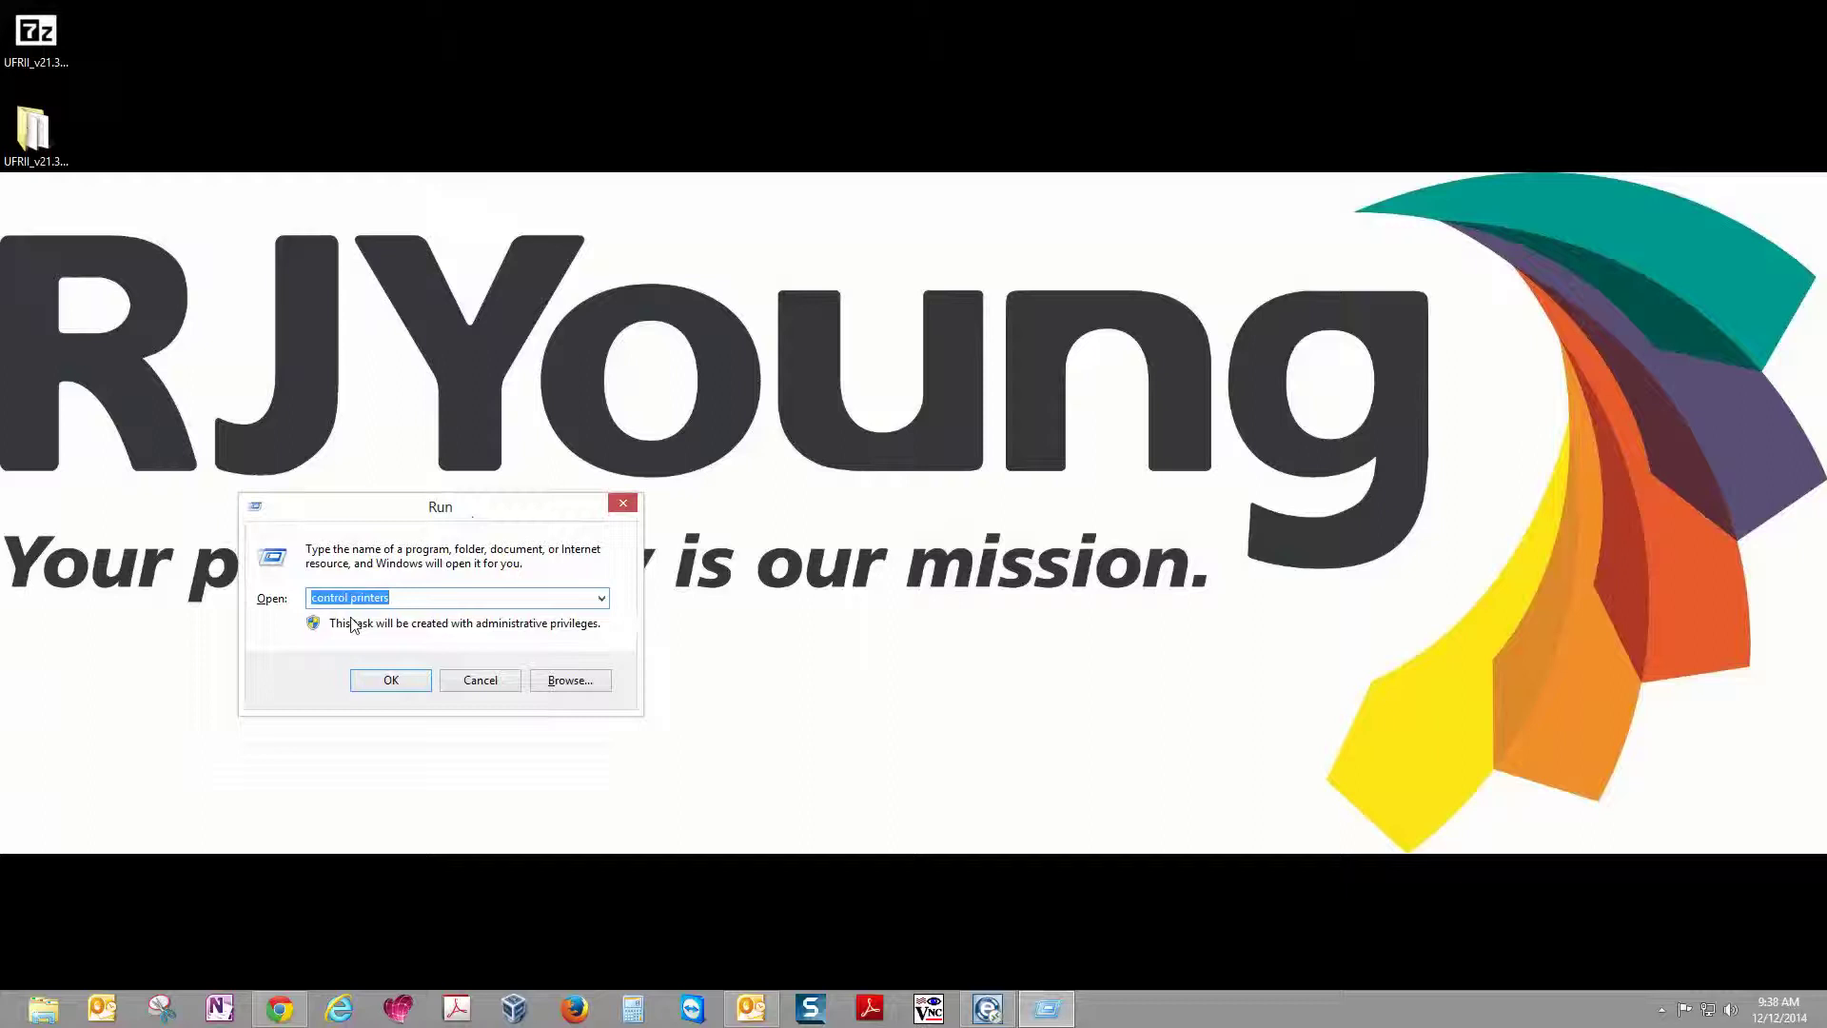
click(403, 598)
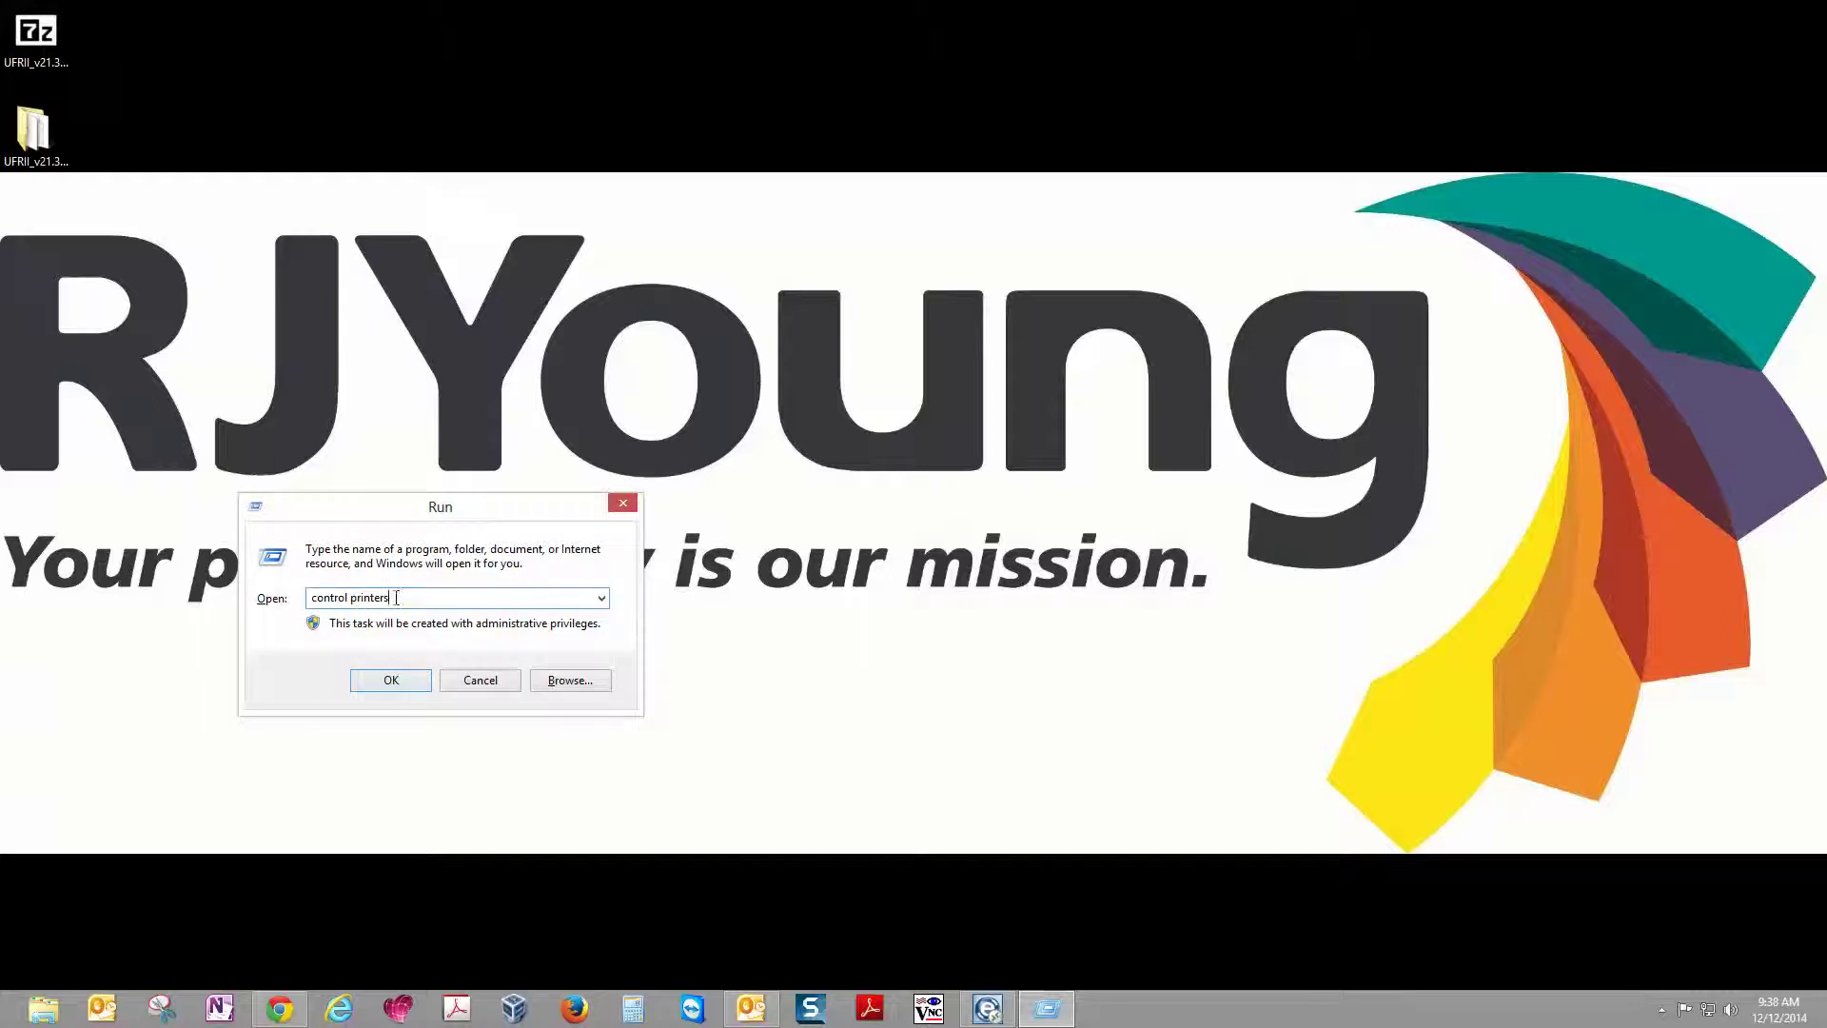
click(393, 682)
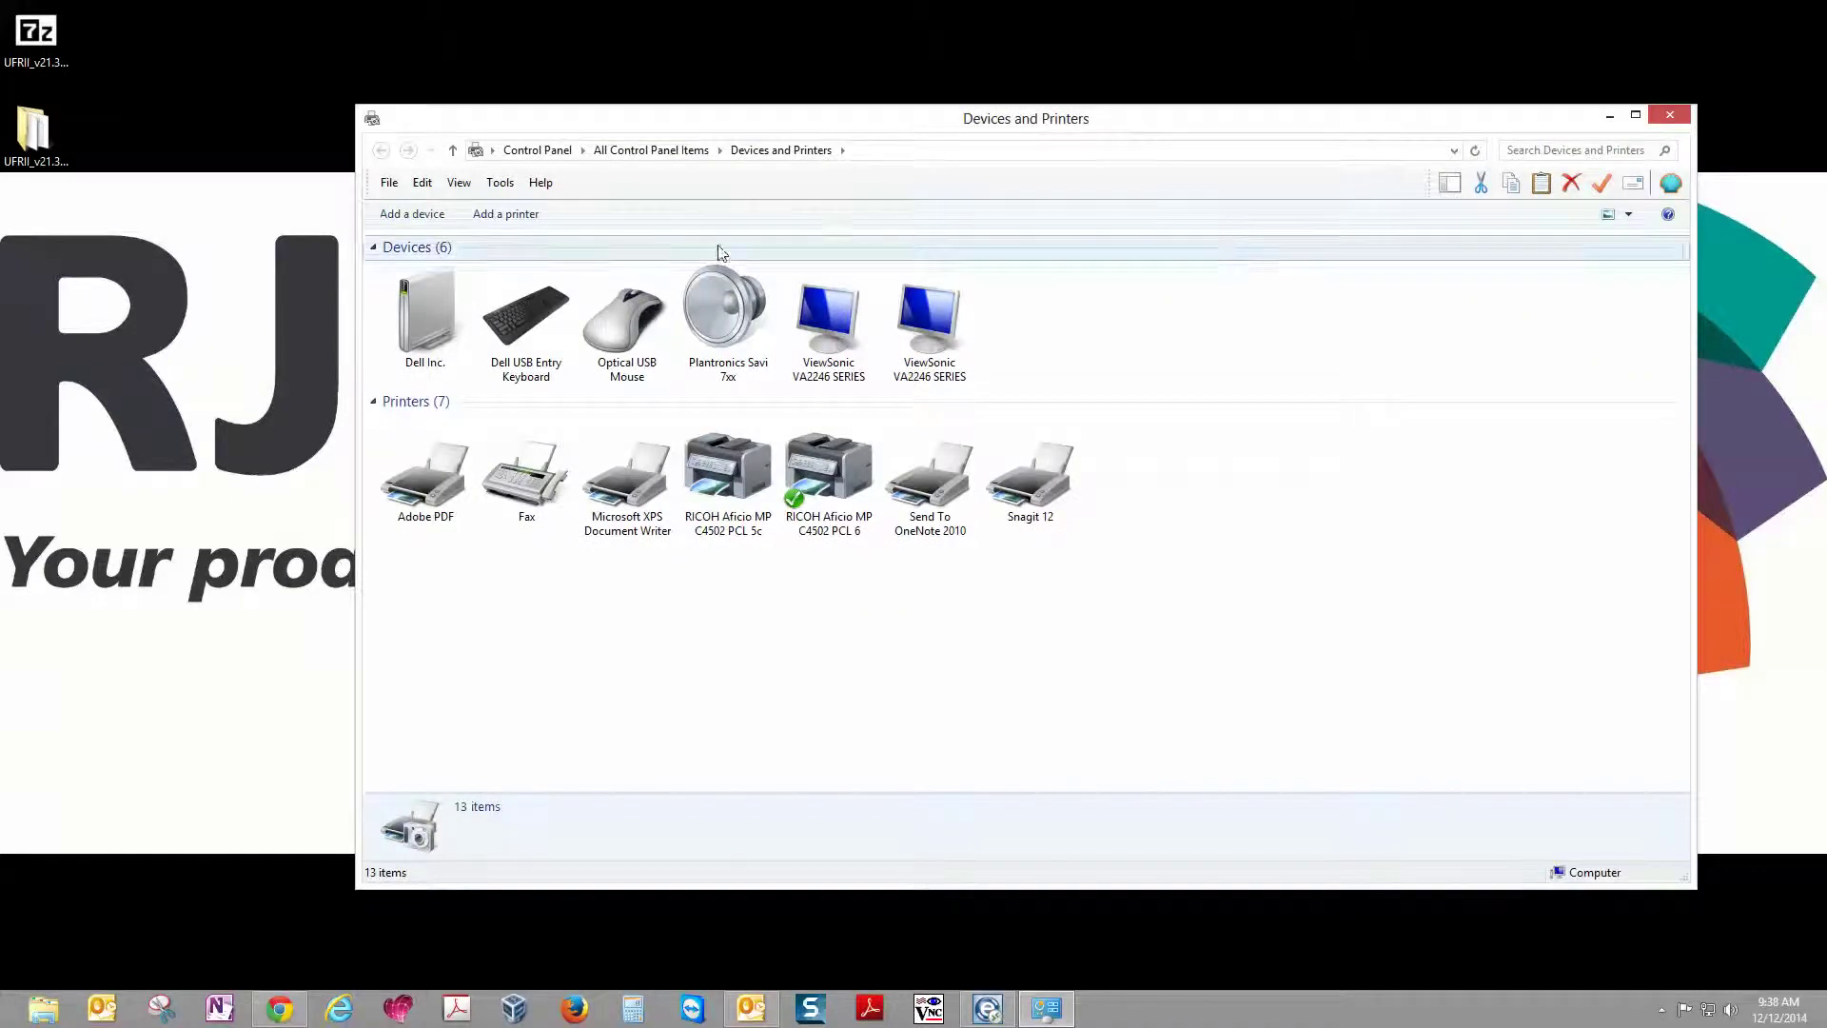
Start the Add Printer wizard from the Devices and Printers toolbar
click(494, 214)
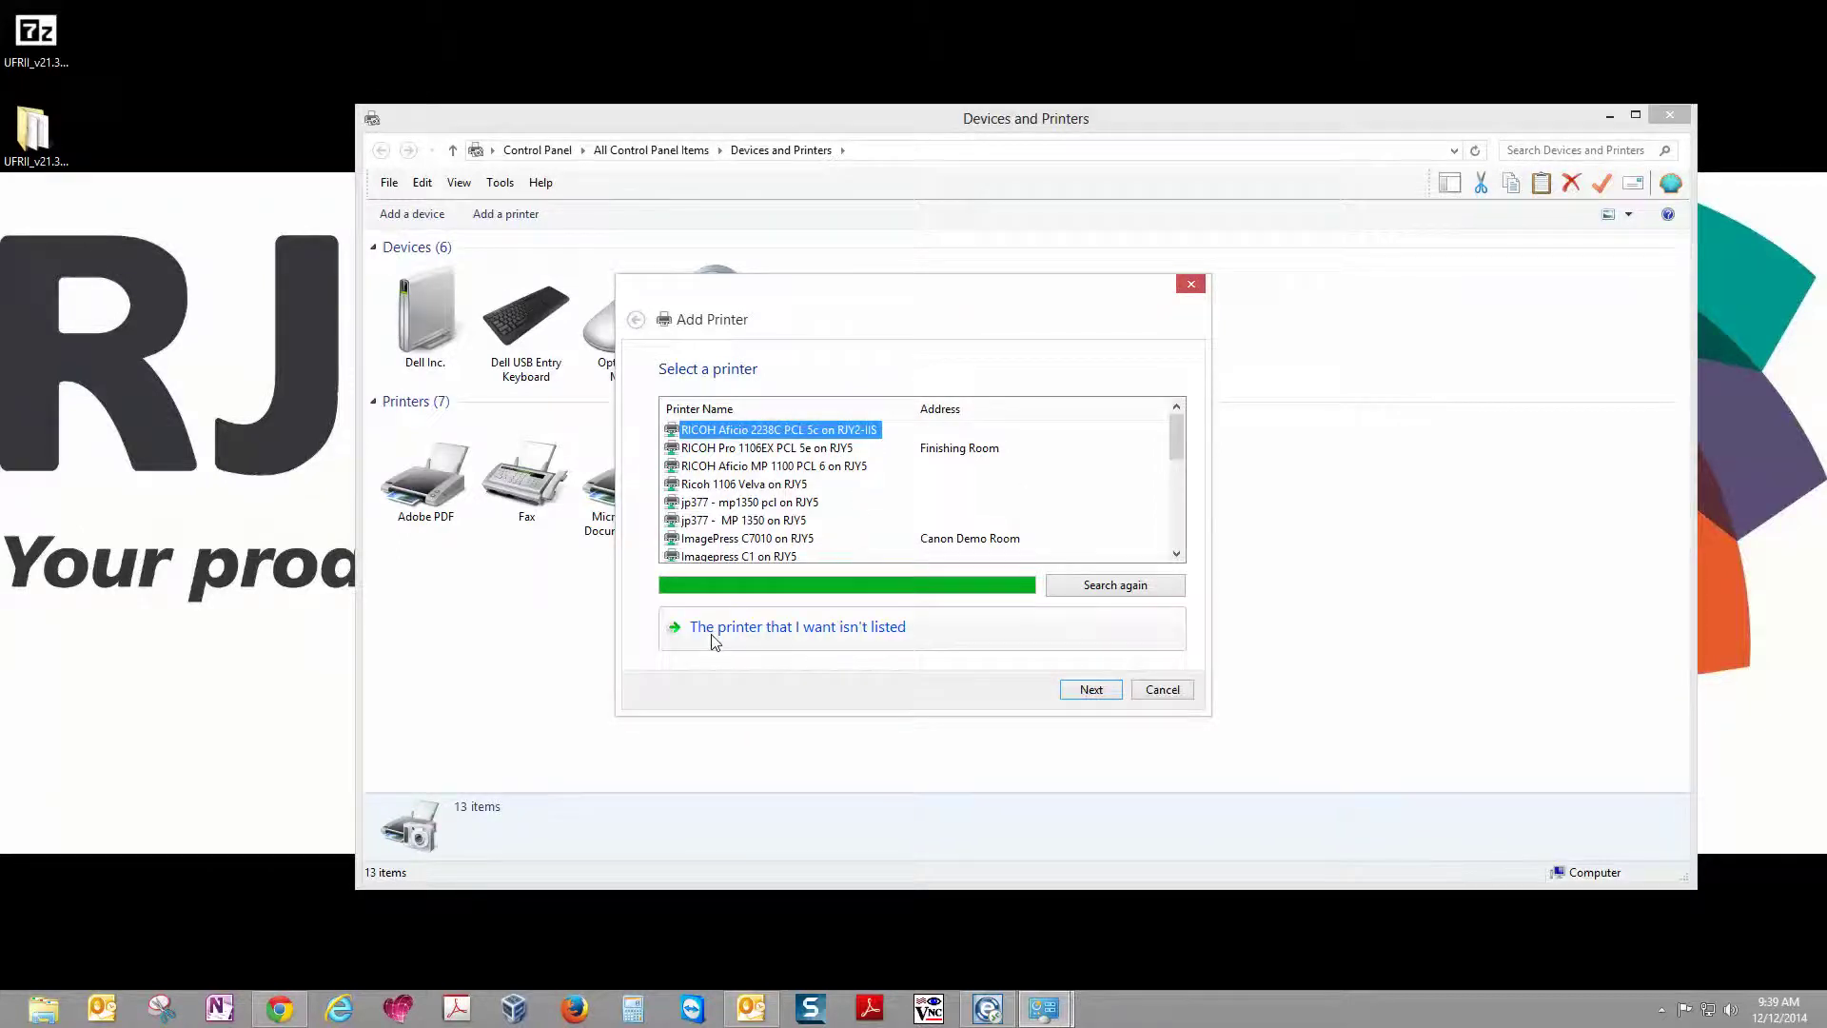
Add the printer as a TCP/IP Device with hostname/IP 195.6.6.231
click(796, 627)
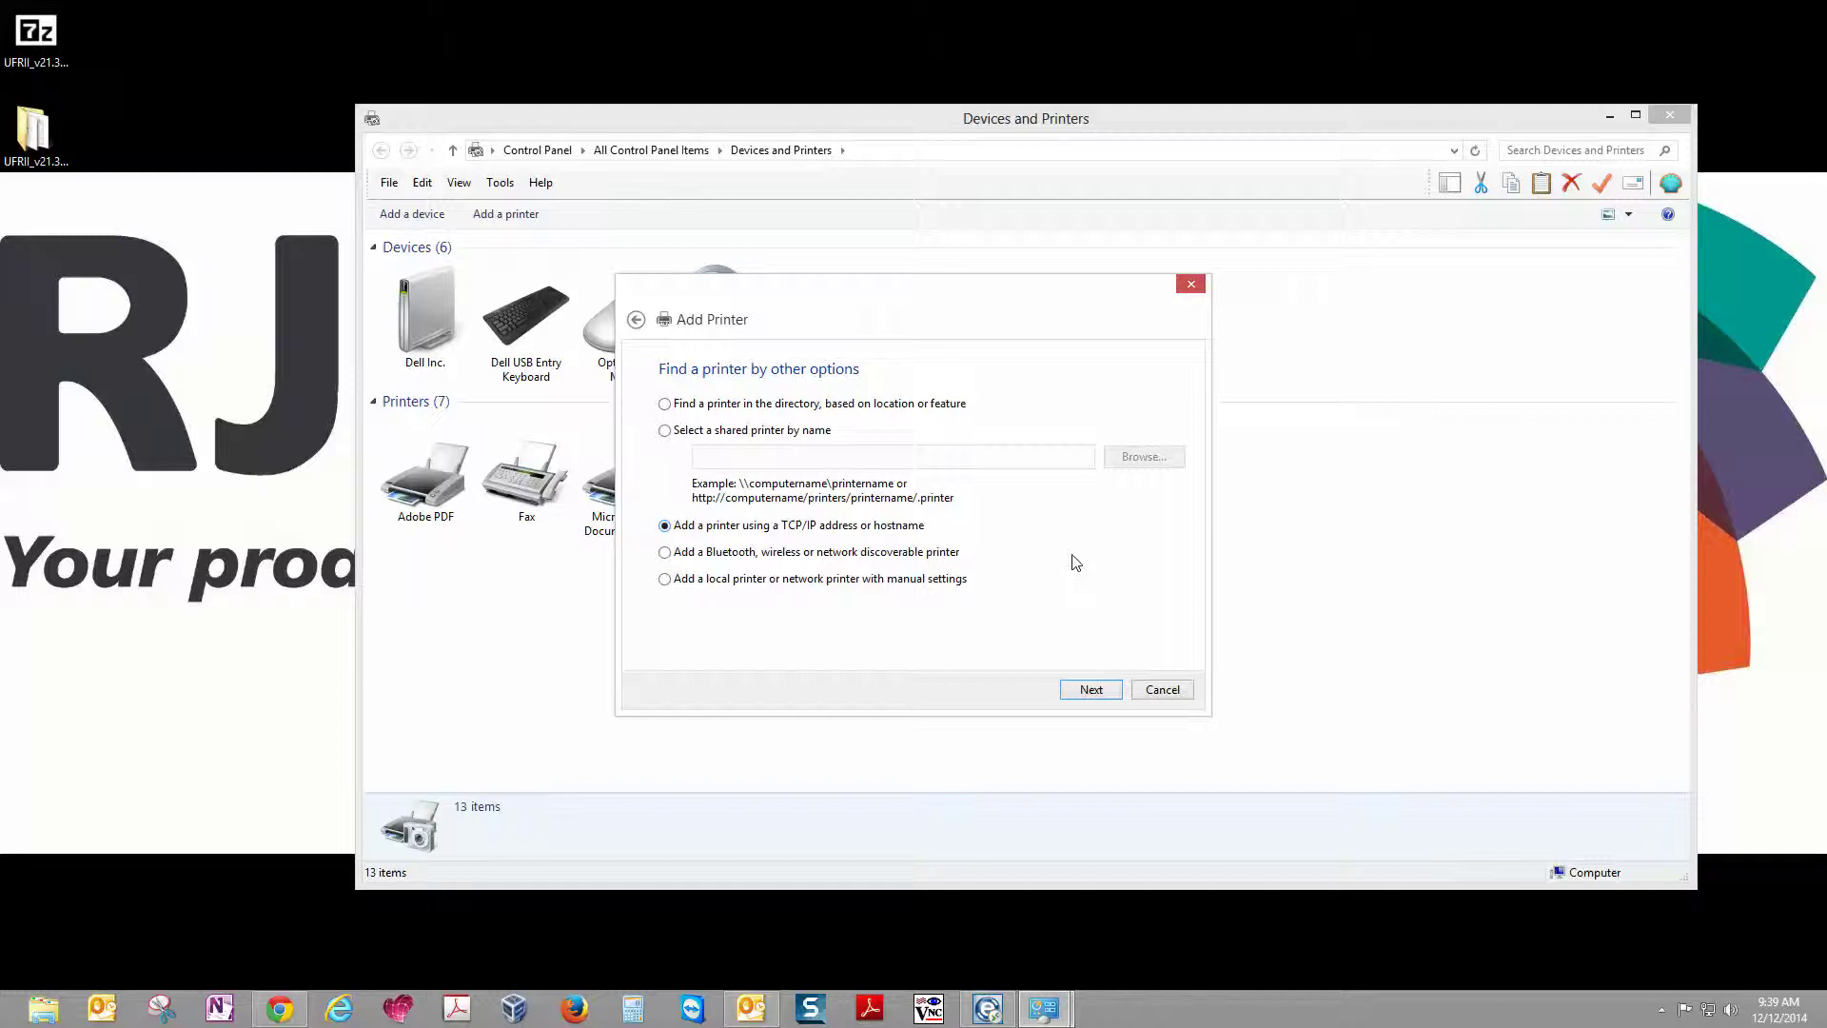
click(1092, 689)
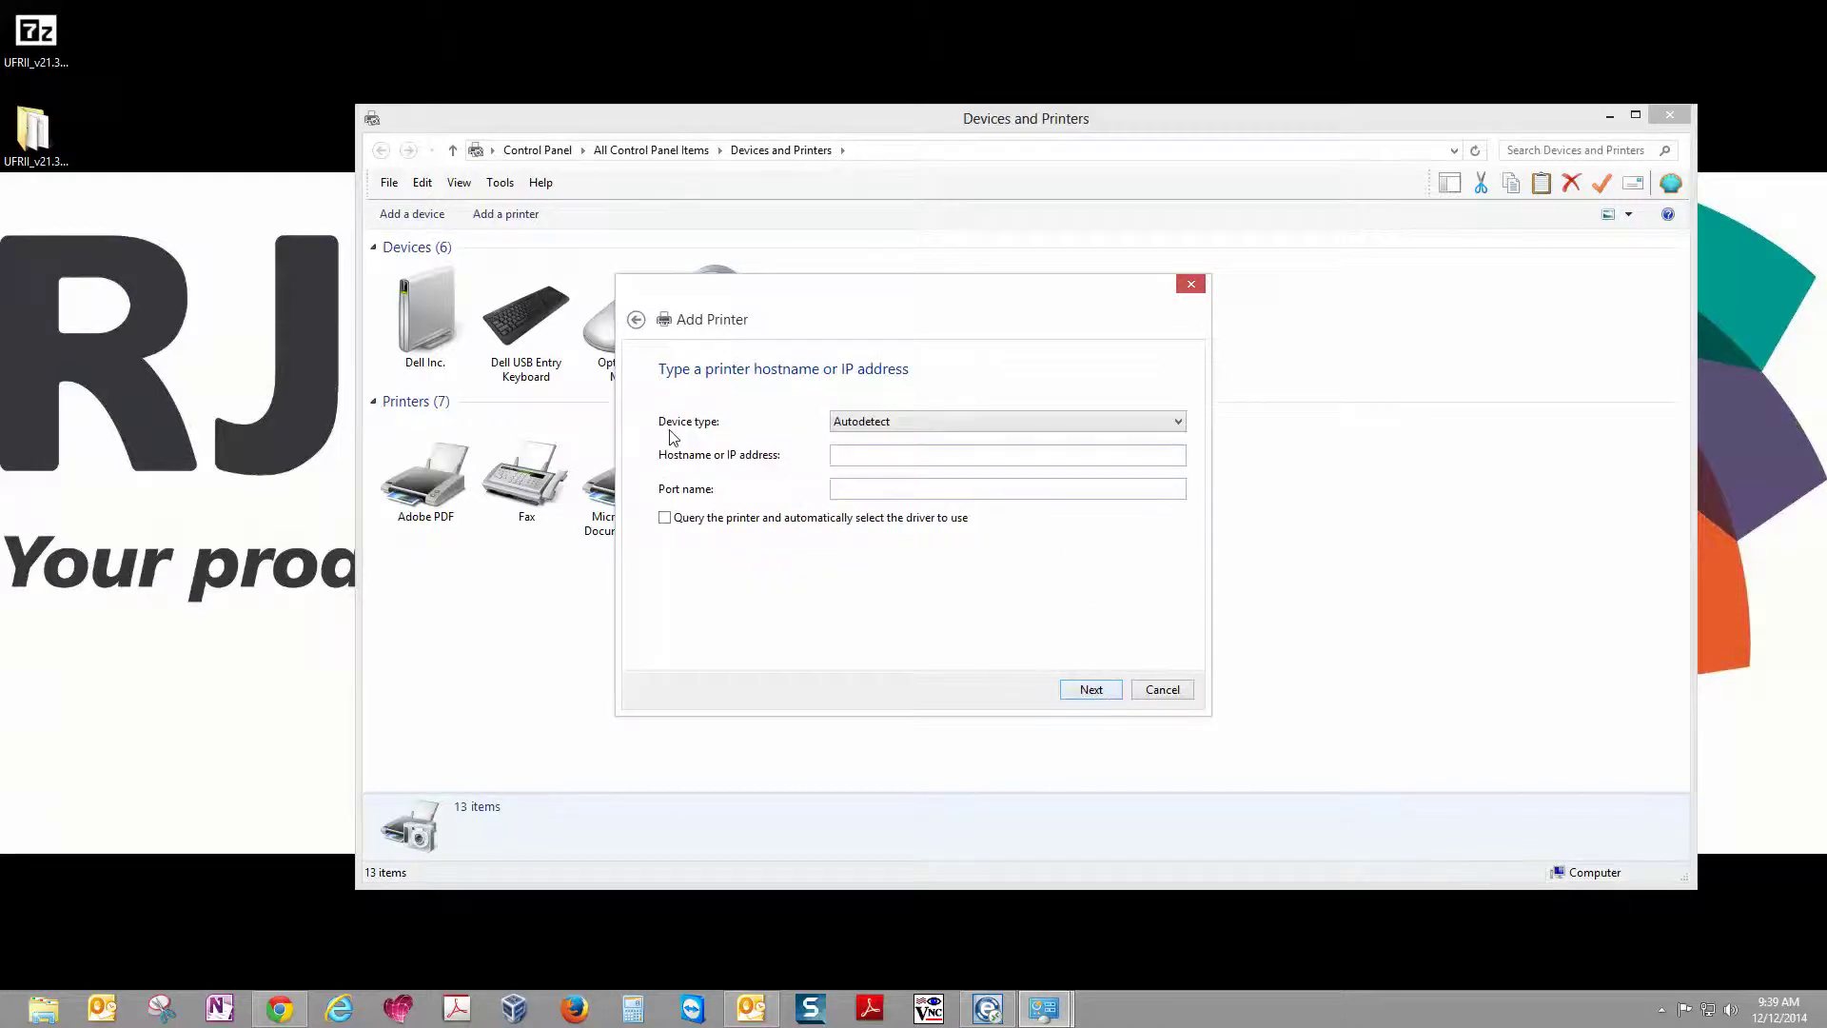
click(921, 423)
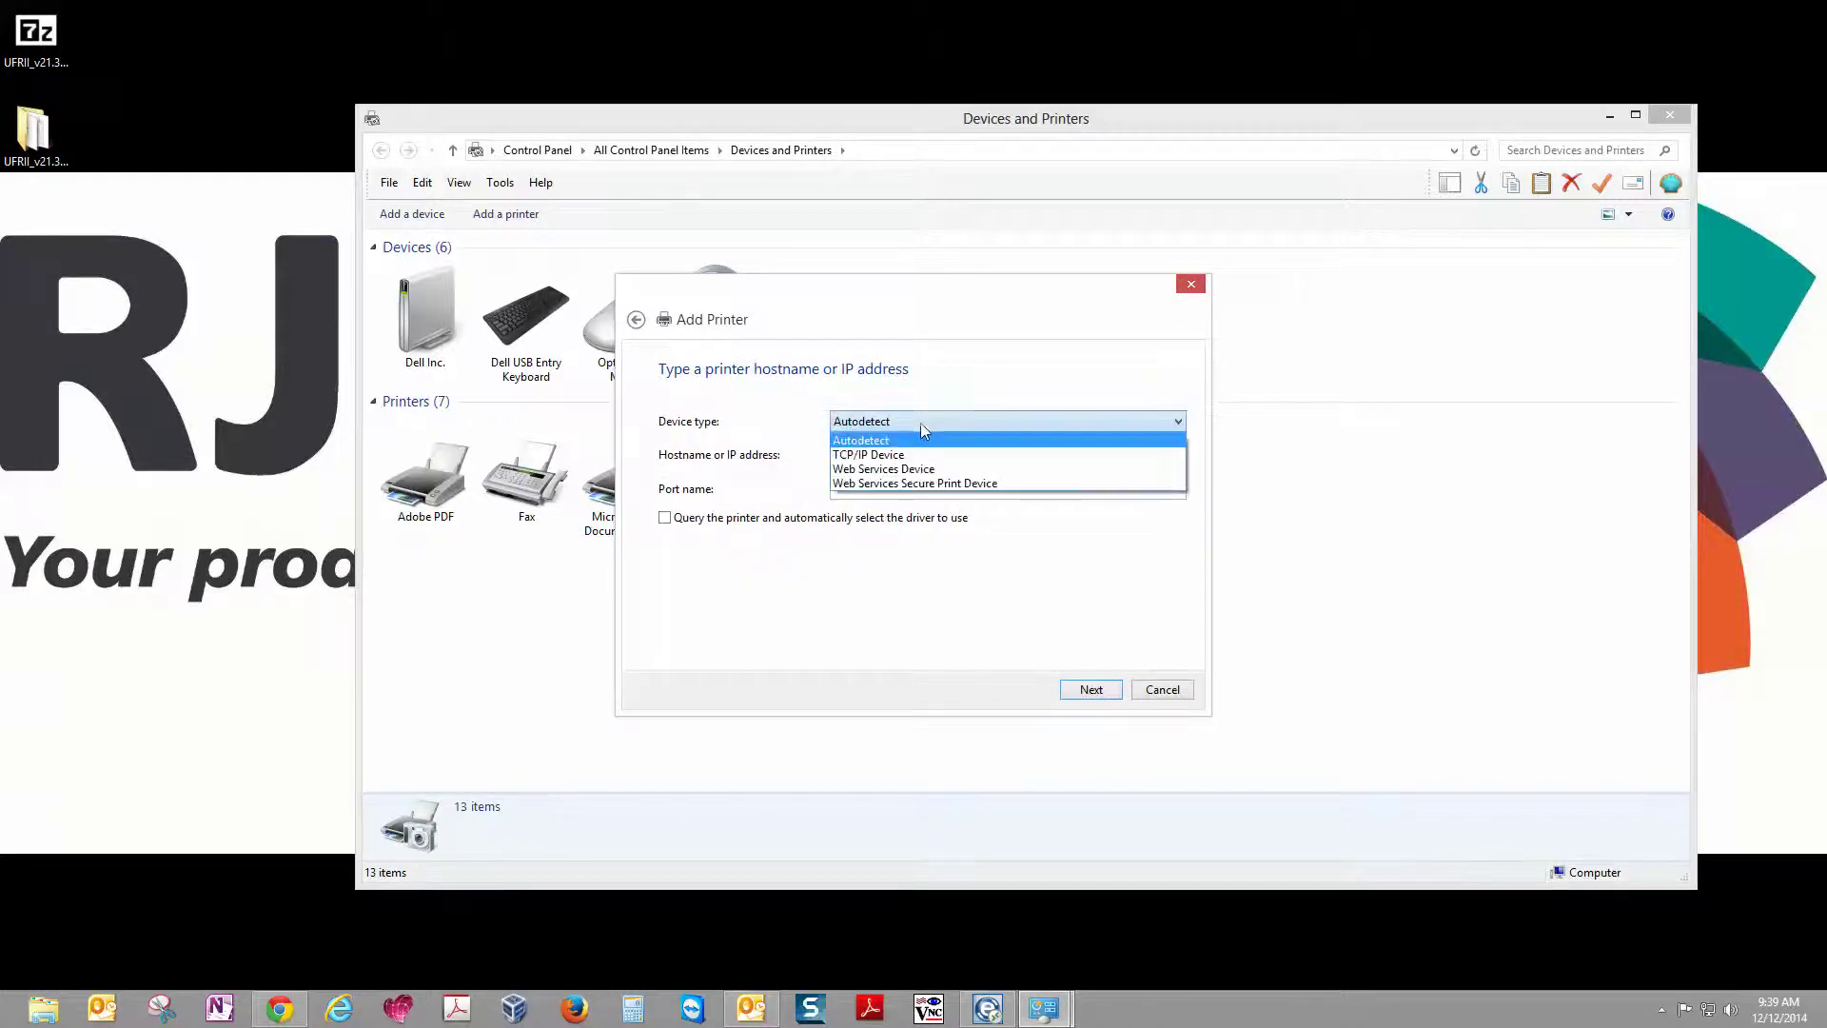
click(884, 456)
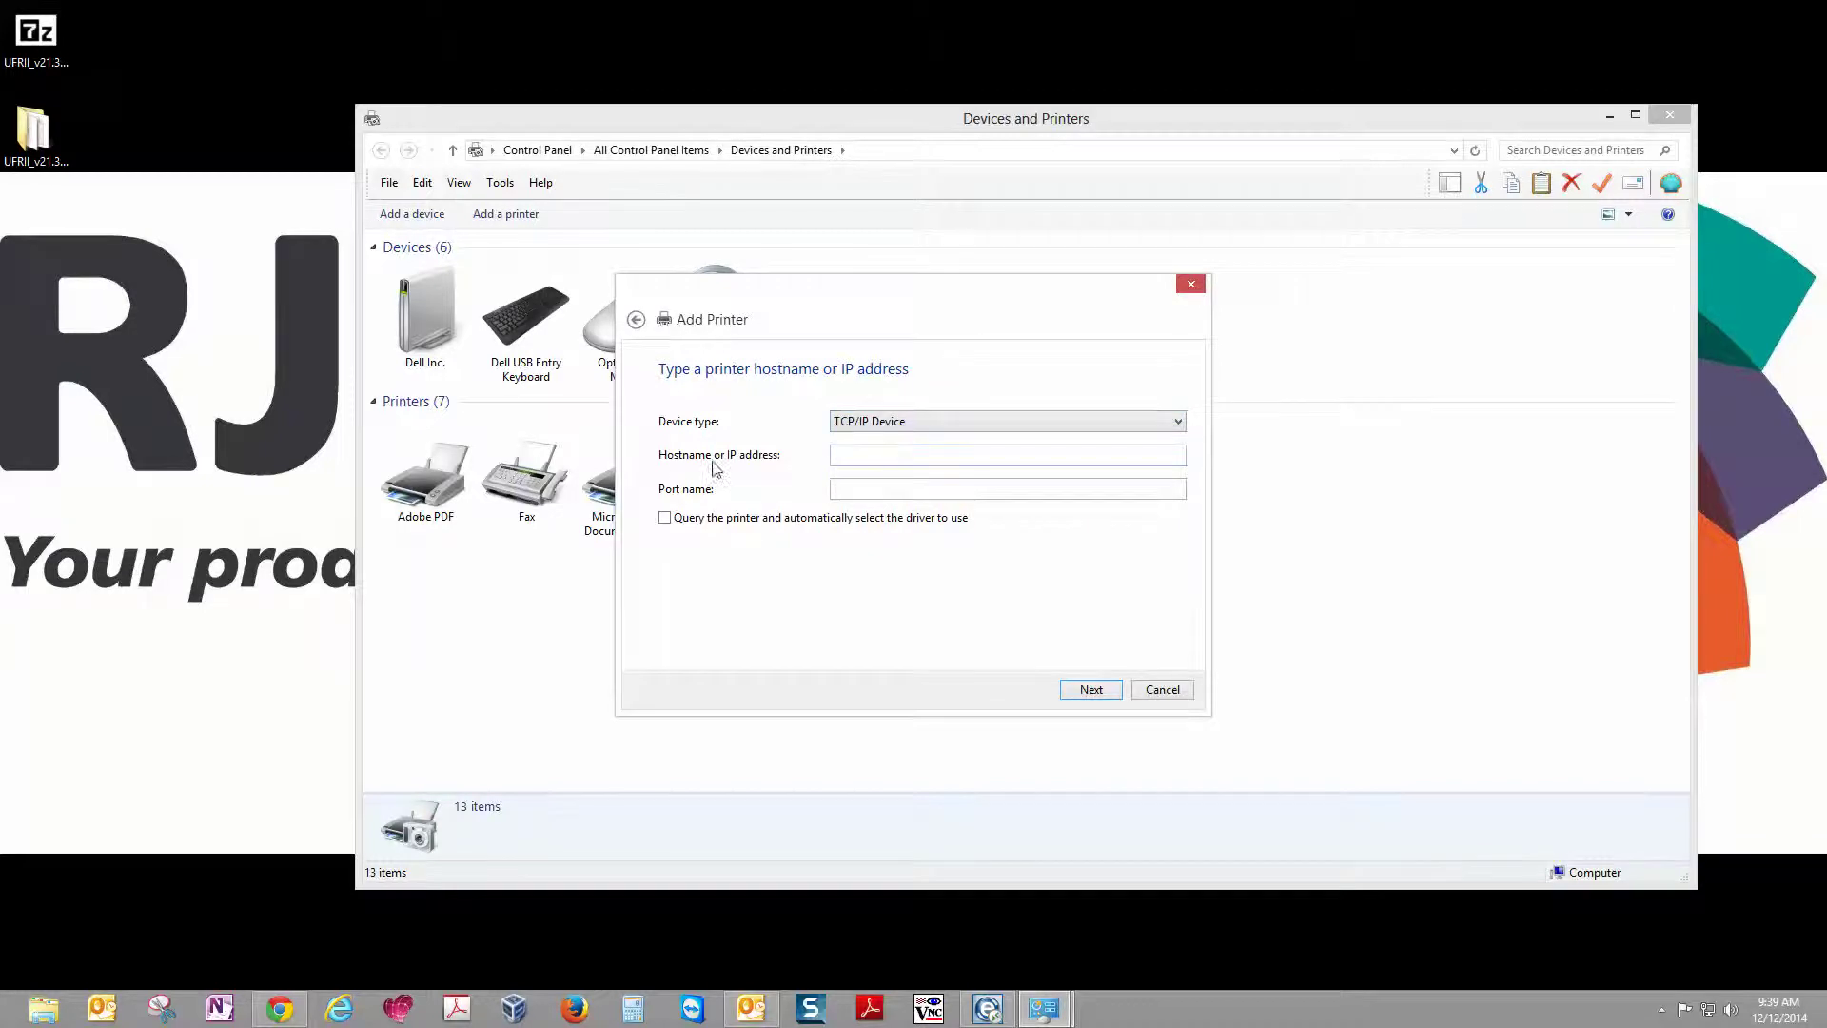
click(871, 457)
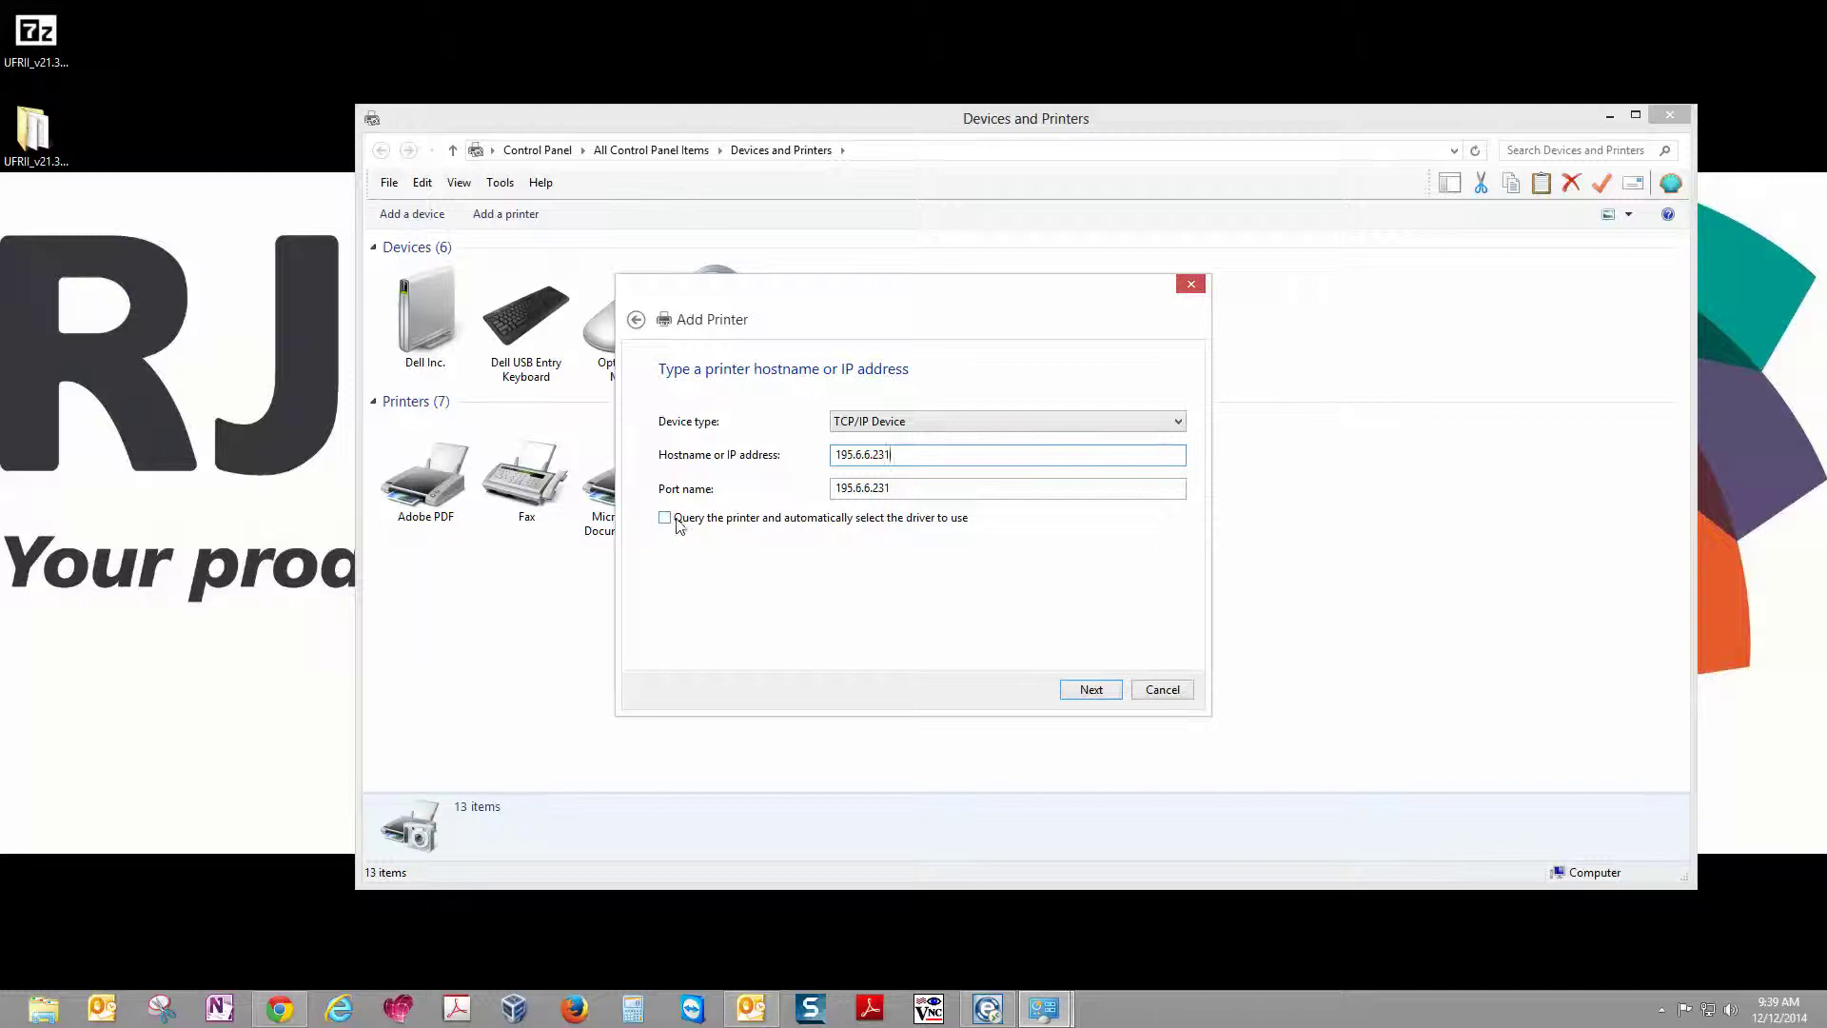
click(1095, 690)
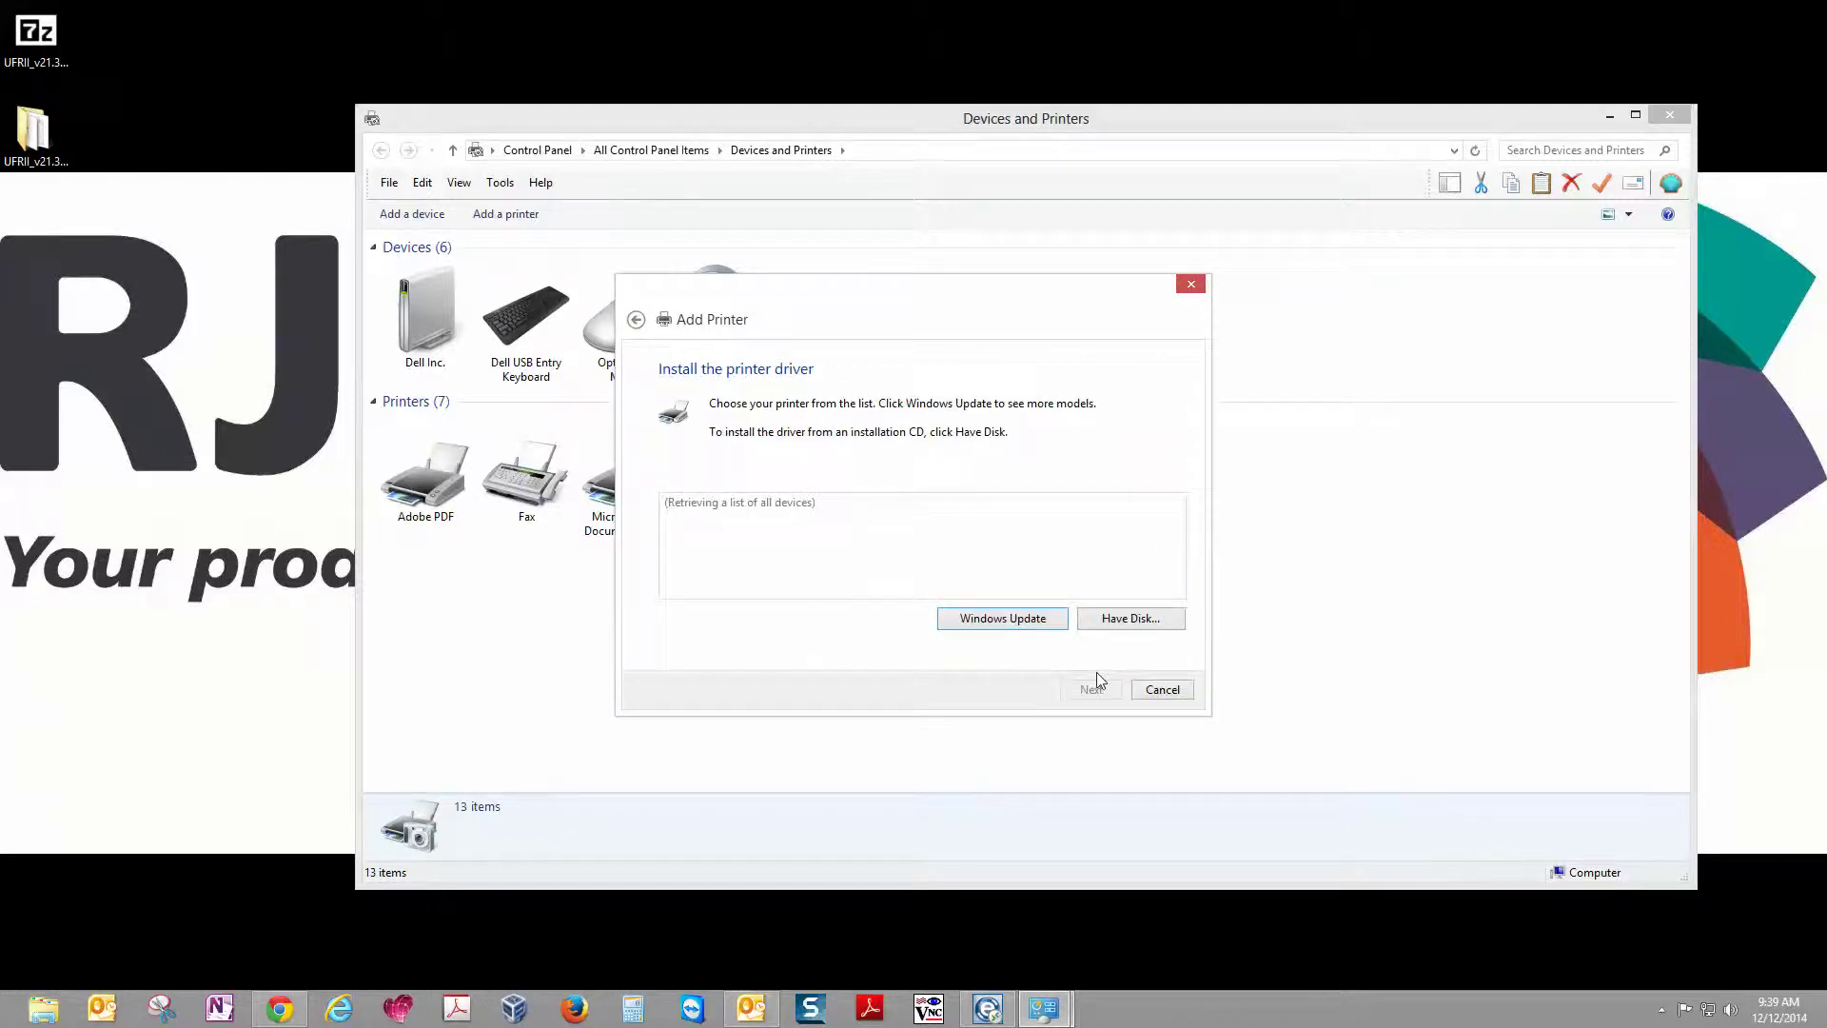
Load drivers via Have Disk from CNLB0UA64.INF in UFRII_v21.30_Setup_x64\Driver on the Desktop
click(1141, 624)
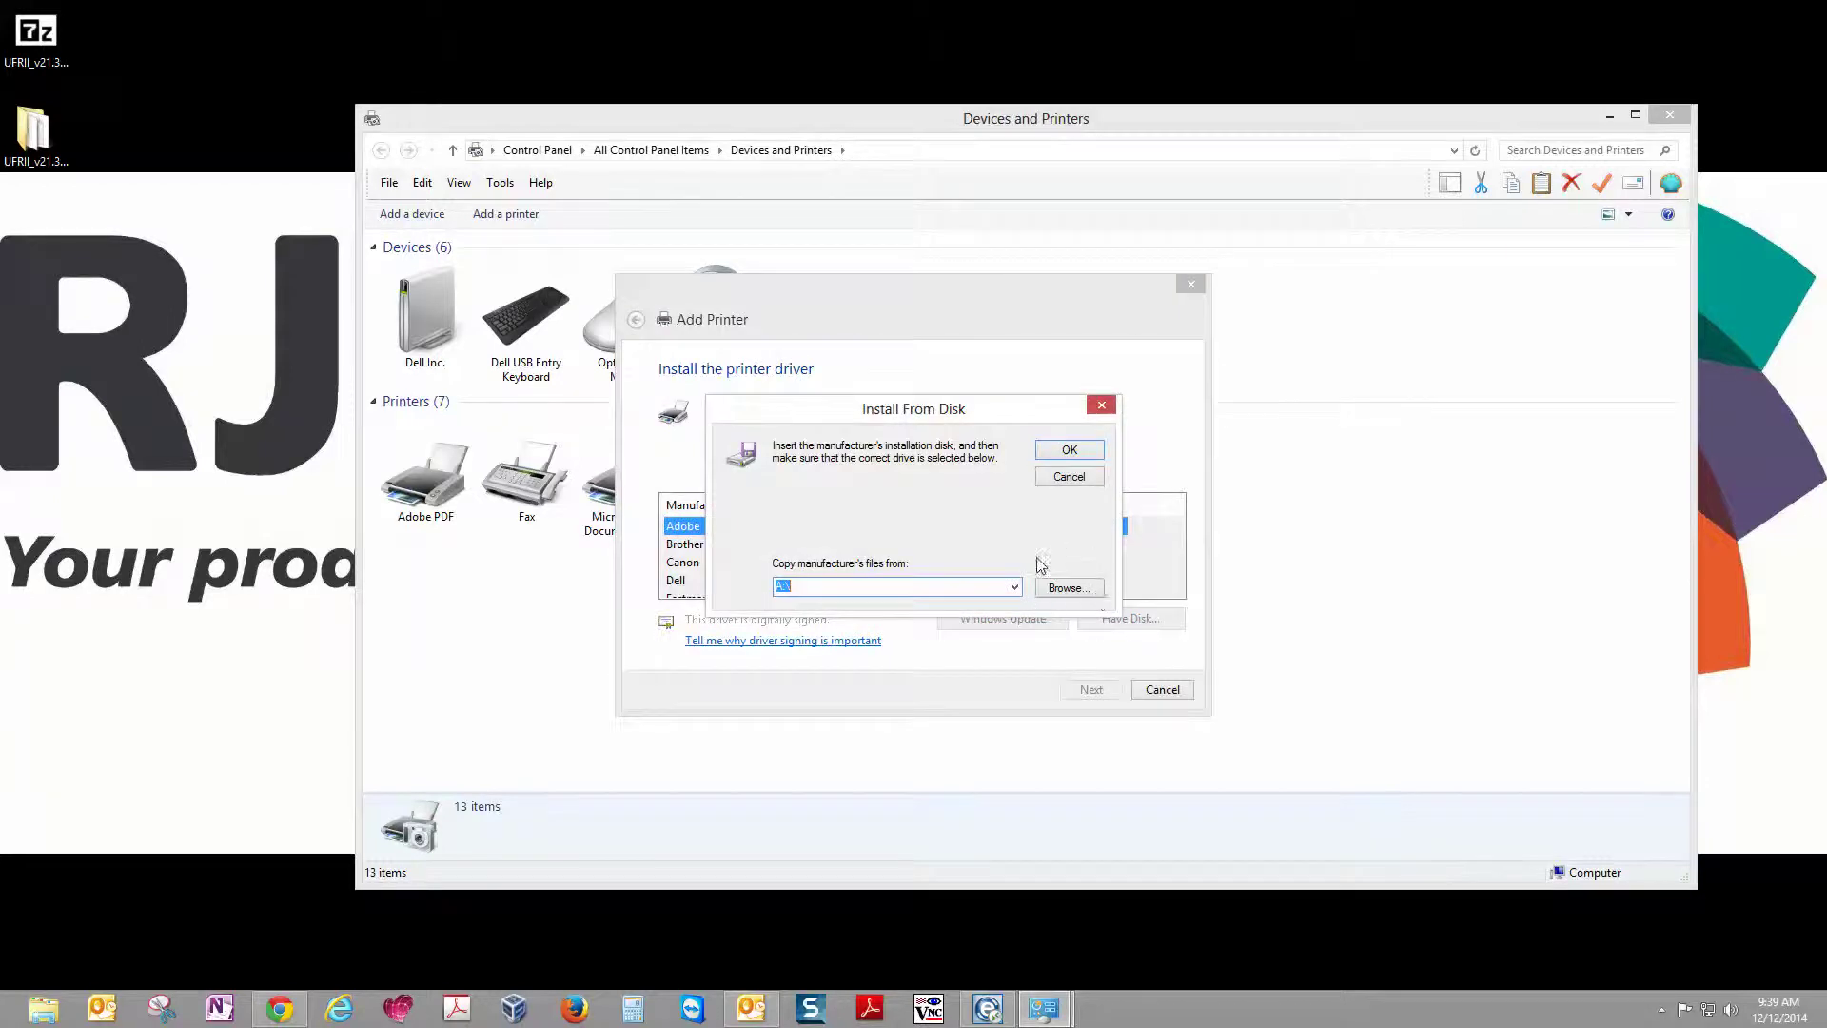
click(1063, 590)
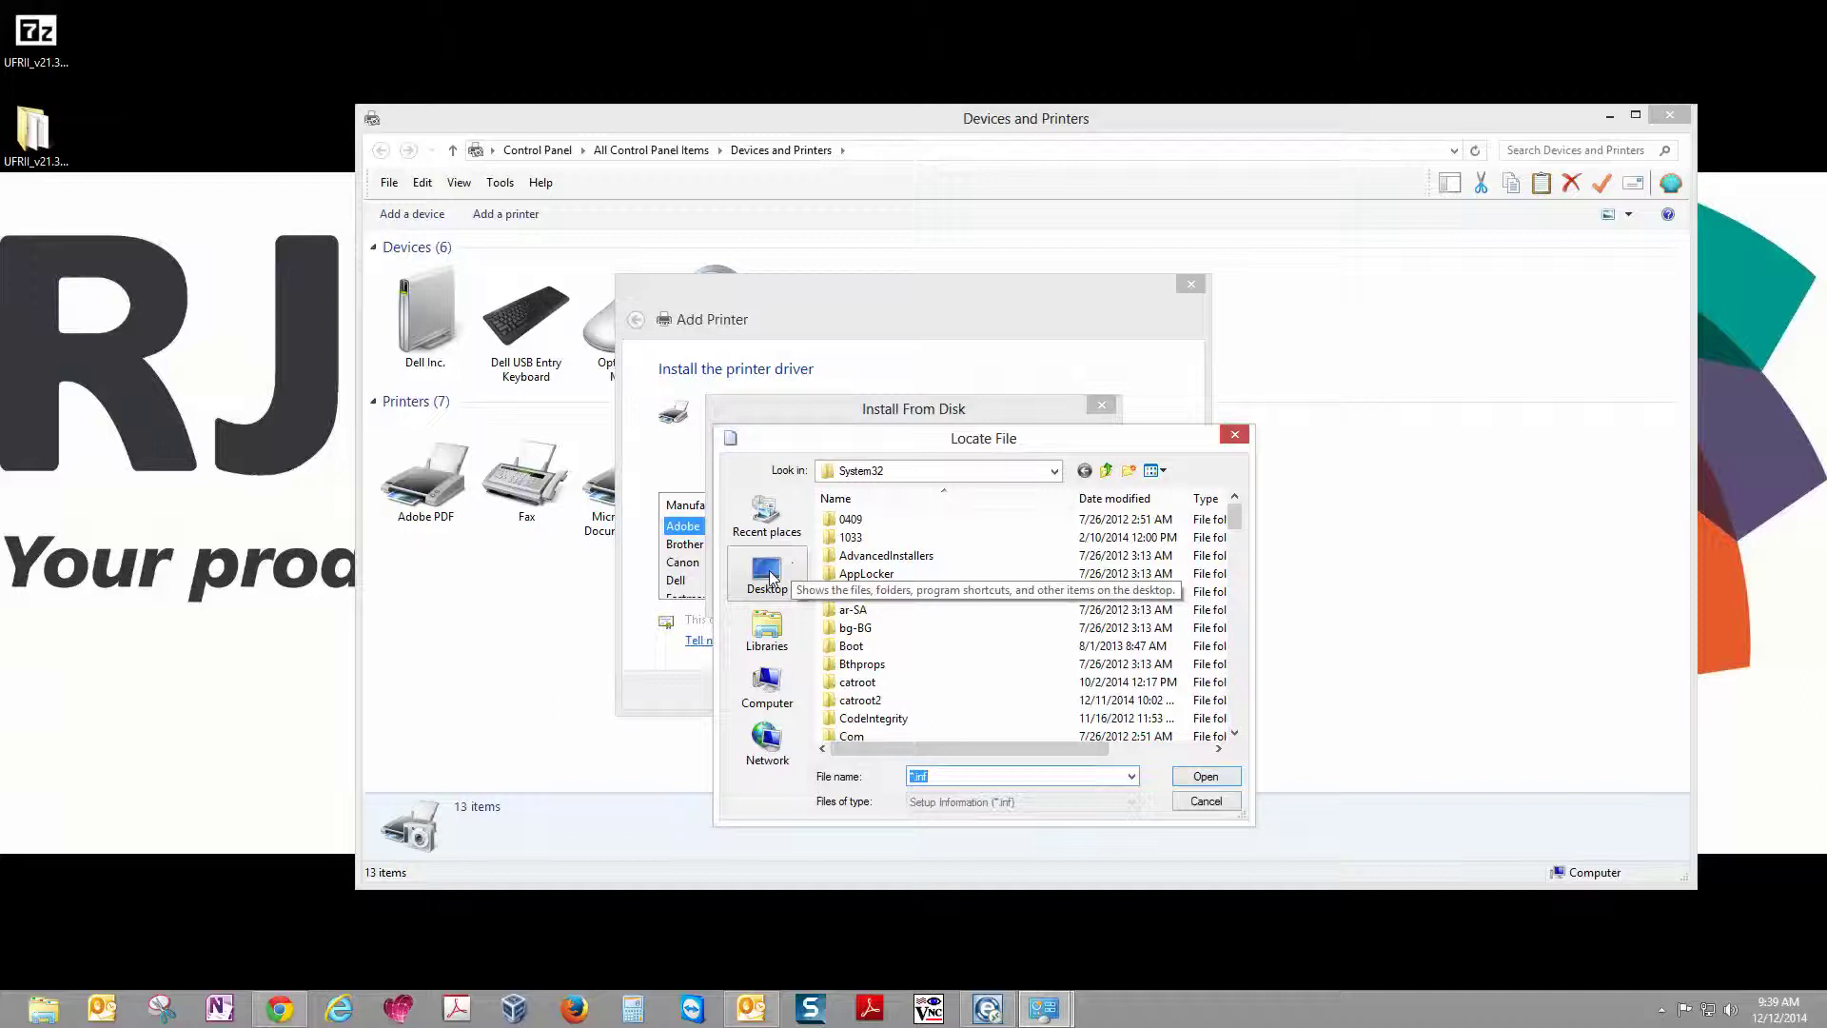
click(768, 571)
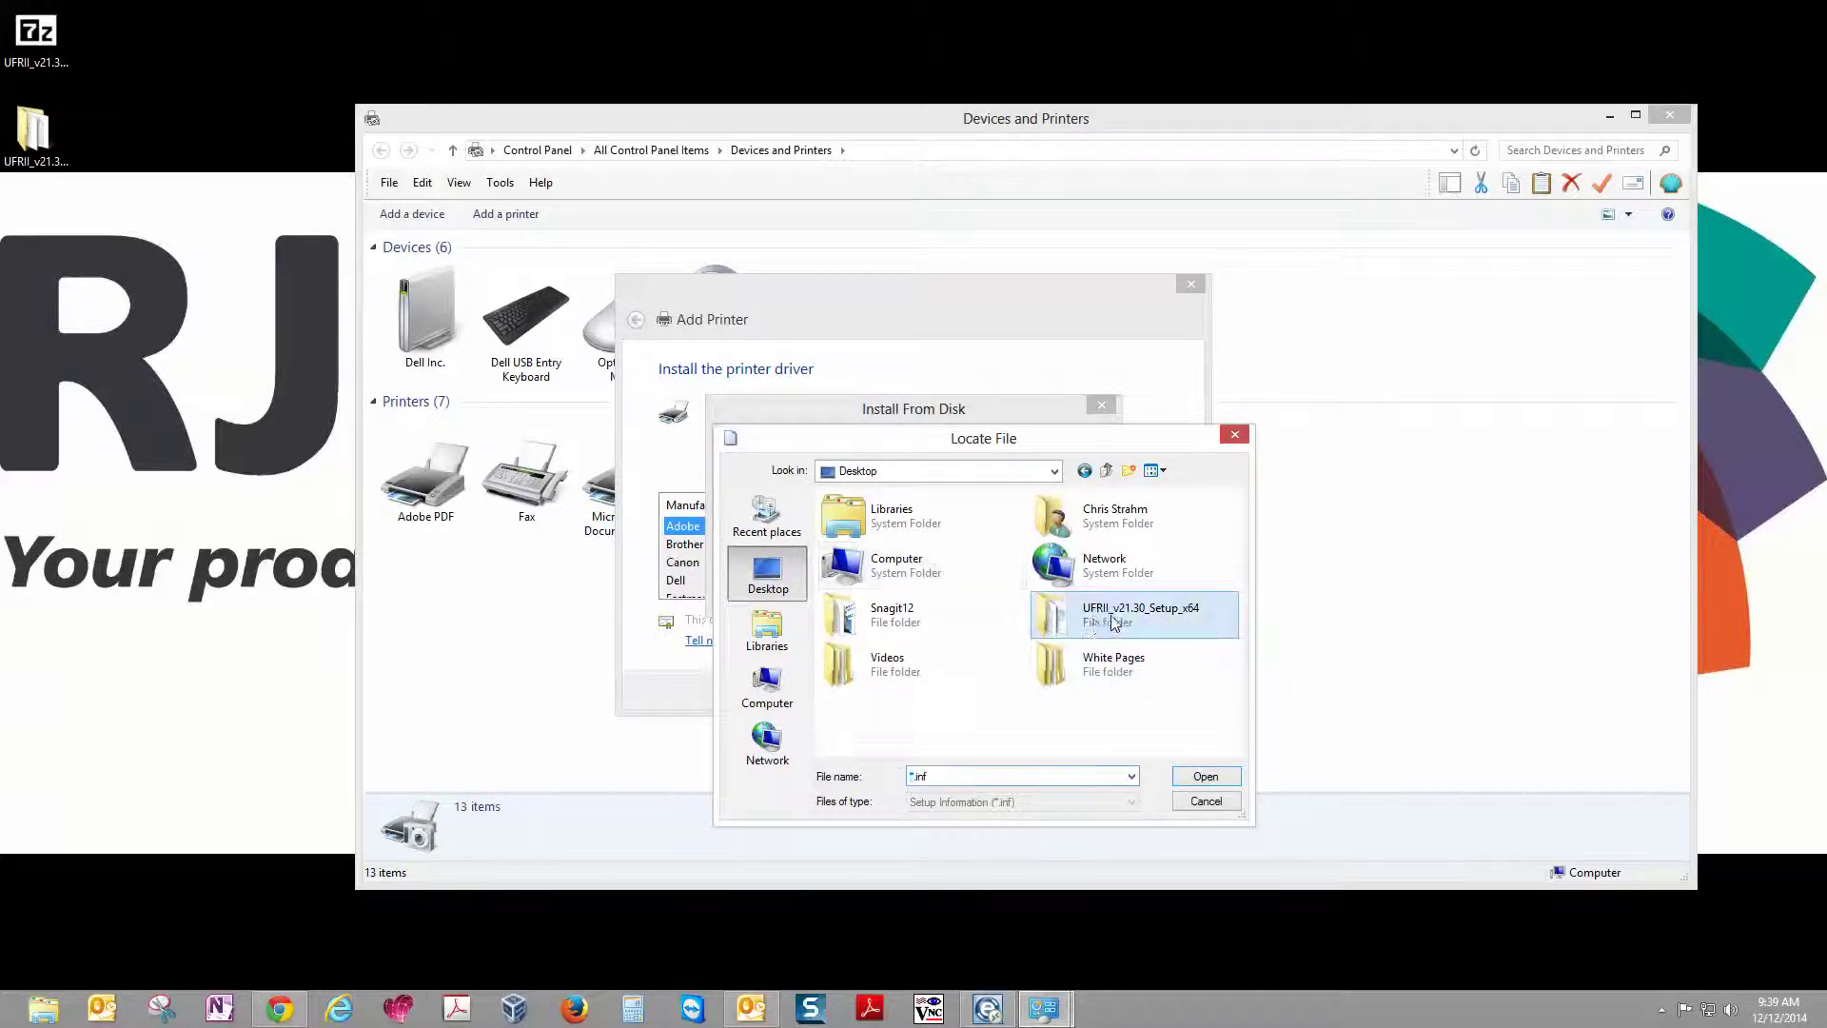
double_click(1096, 625)
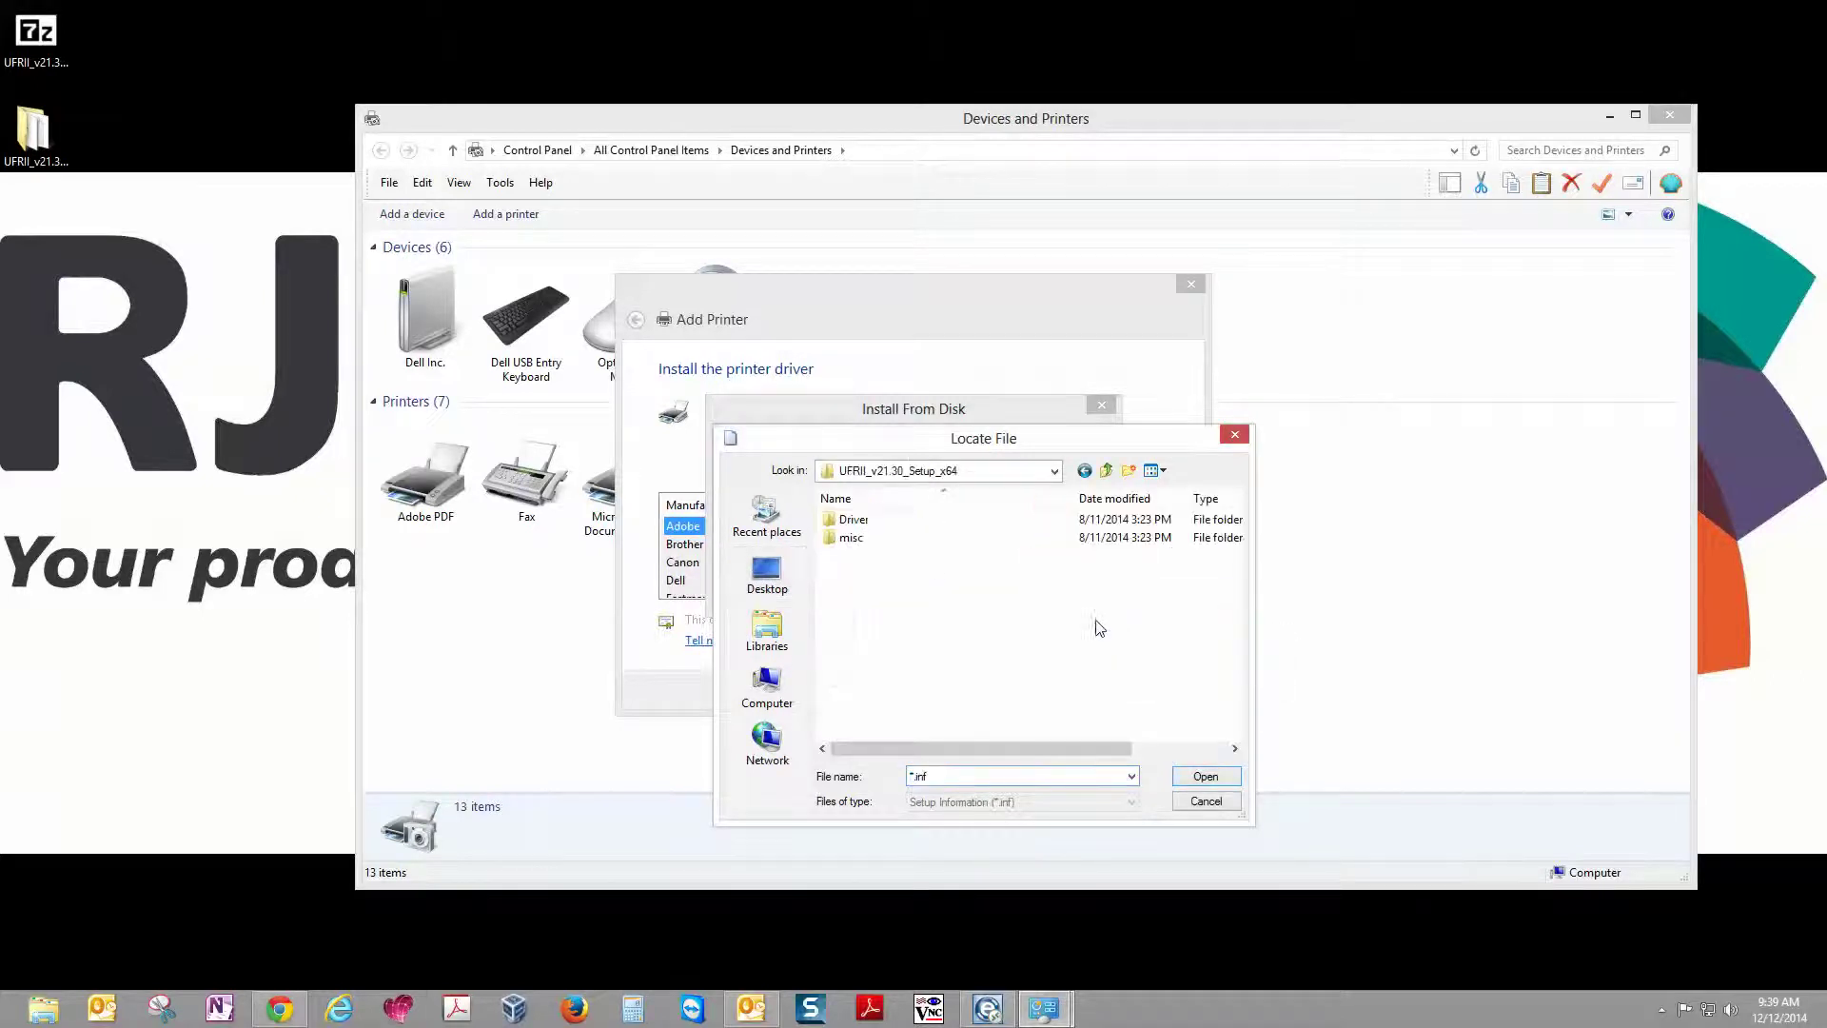
double_click(857, 523)
click(868, 522)
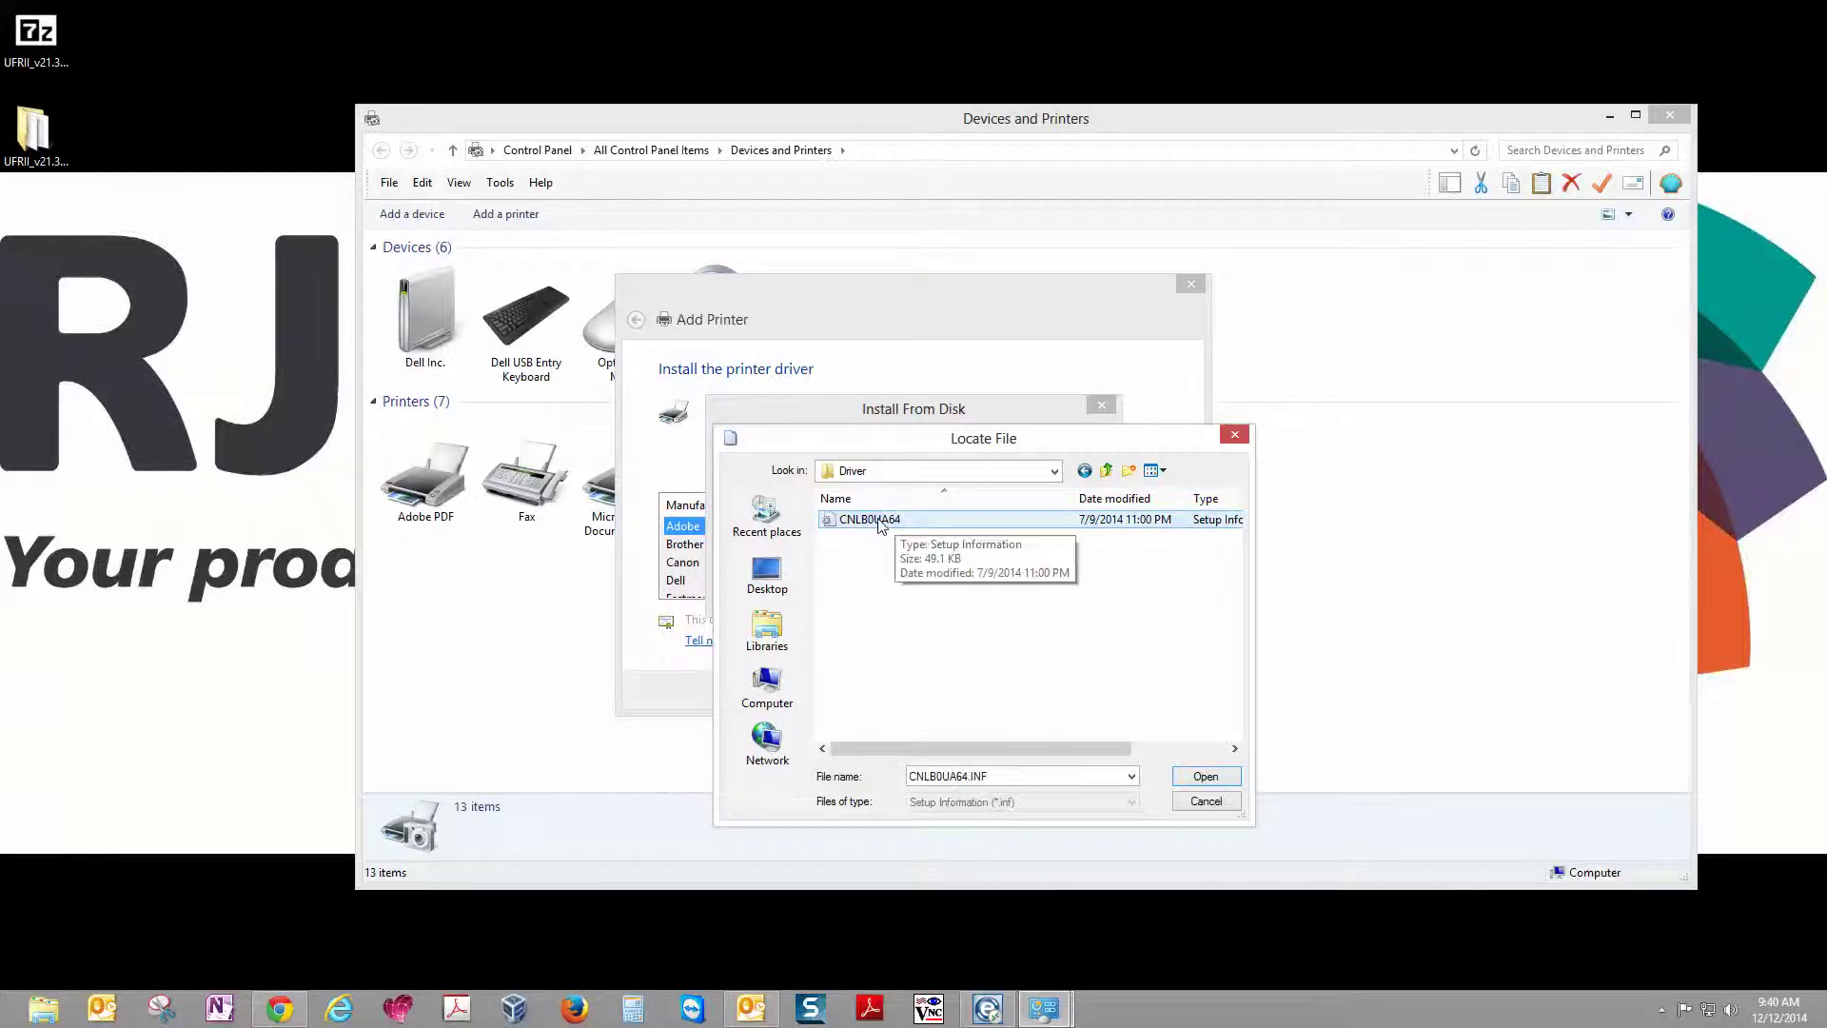
click(877, 524)
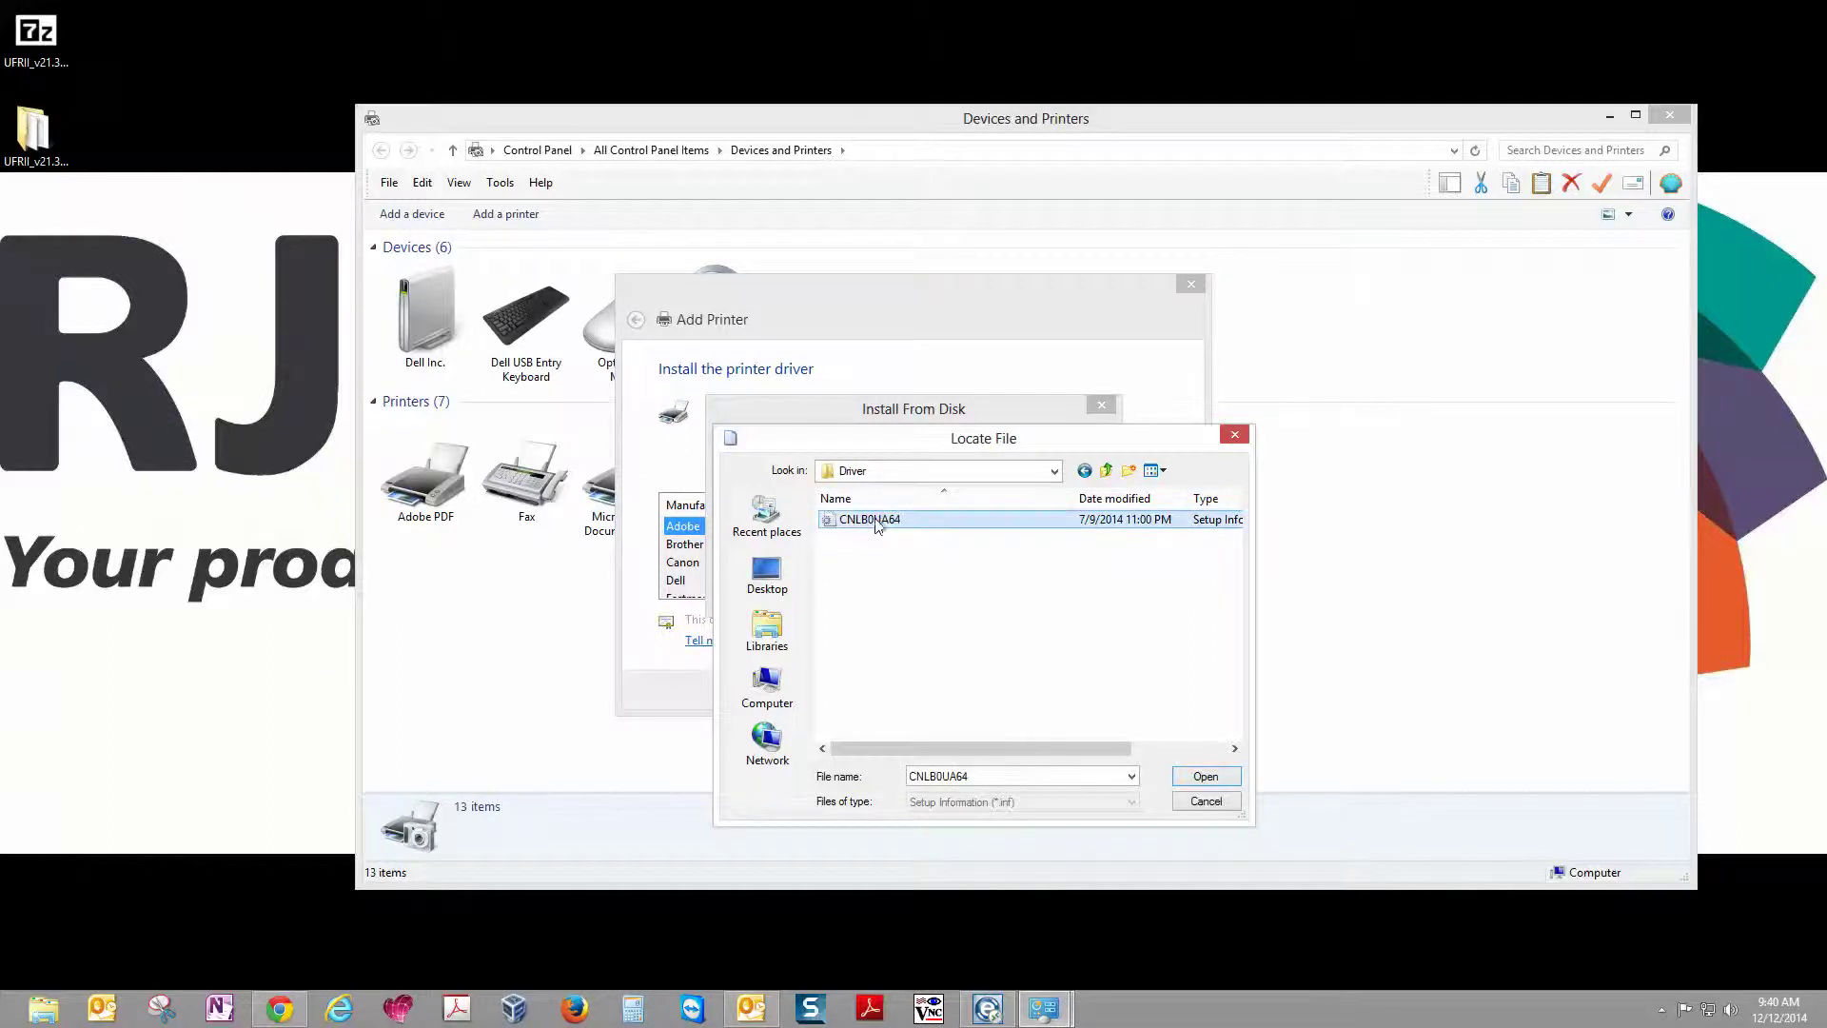
click(1205, 777)
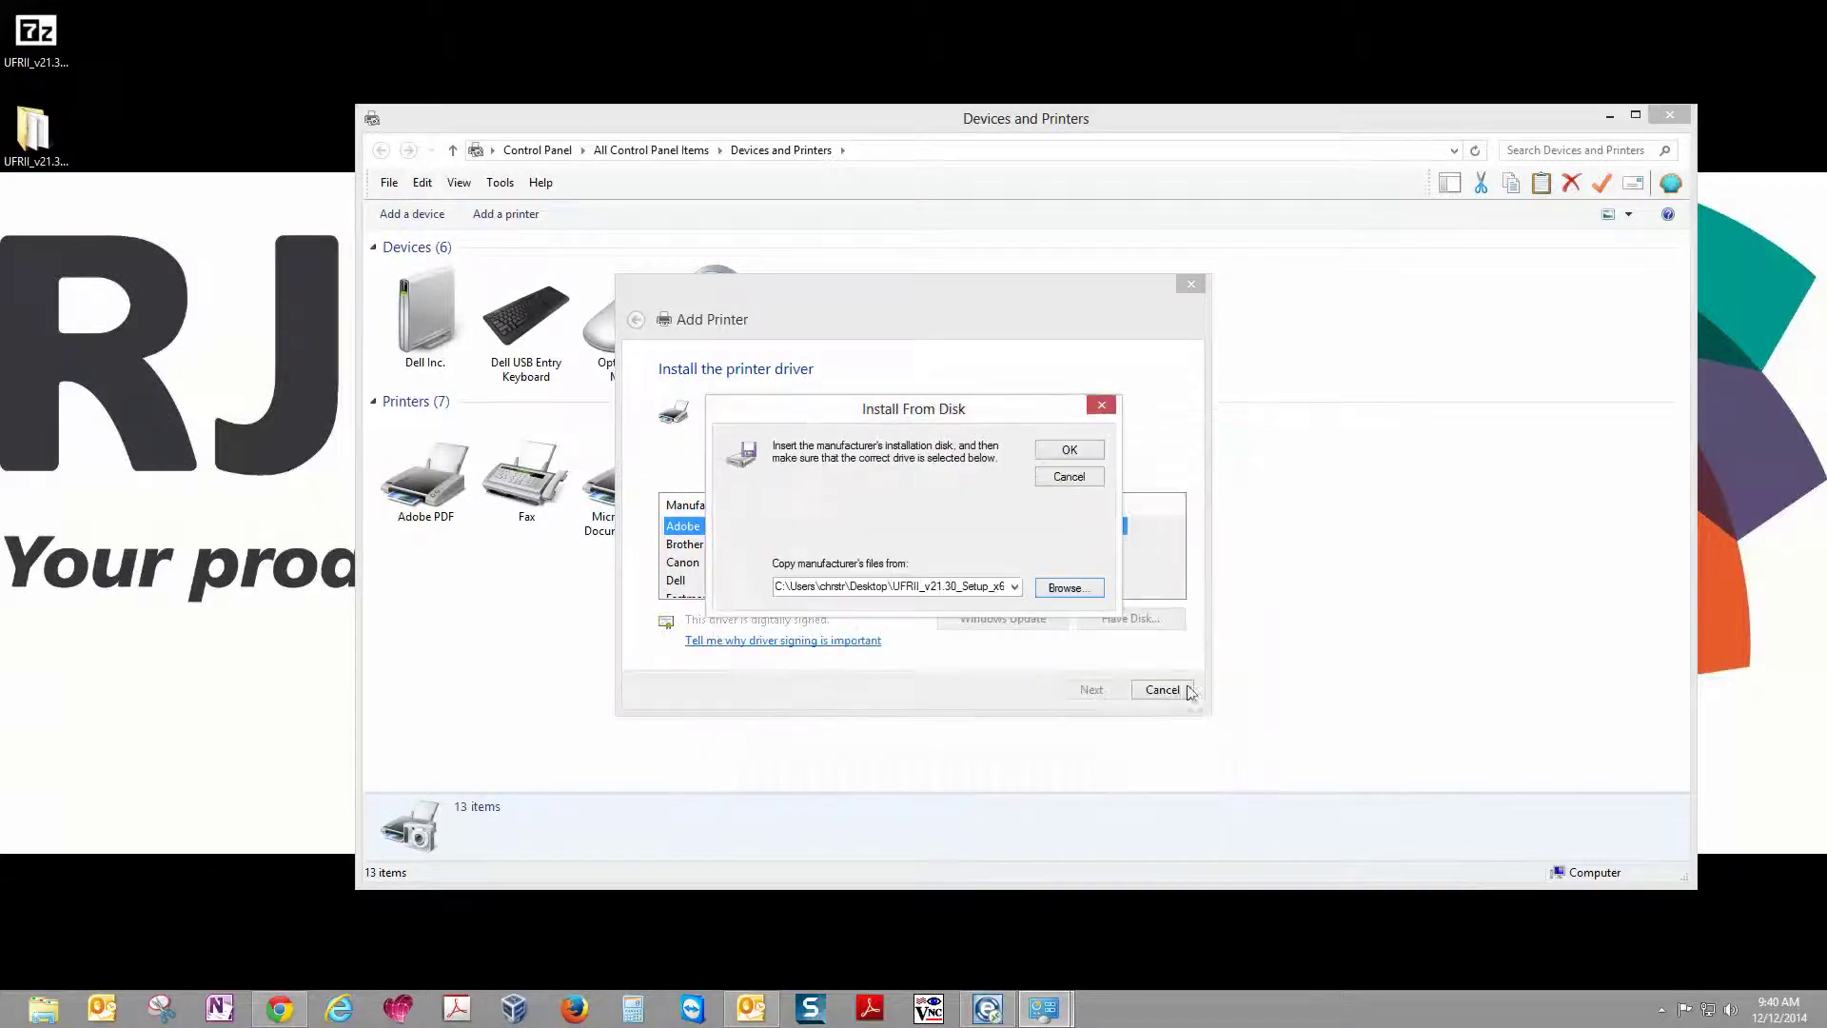
click(1082, 456)
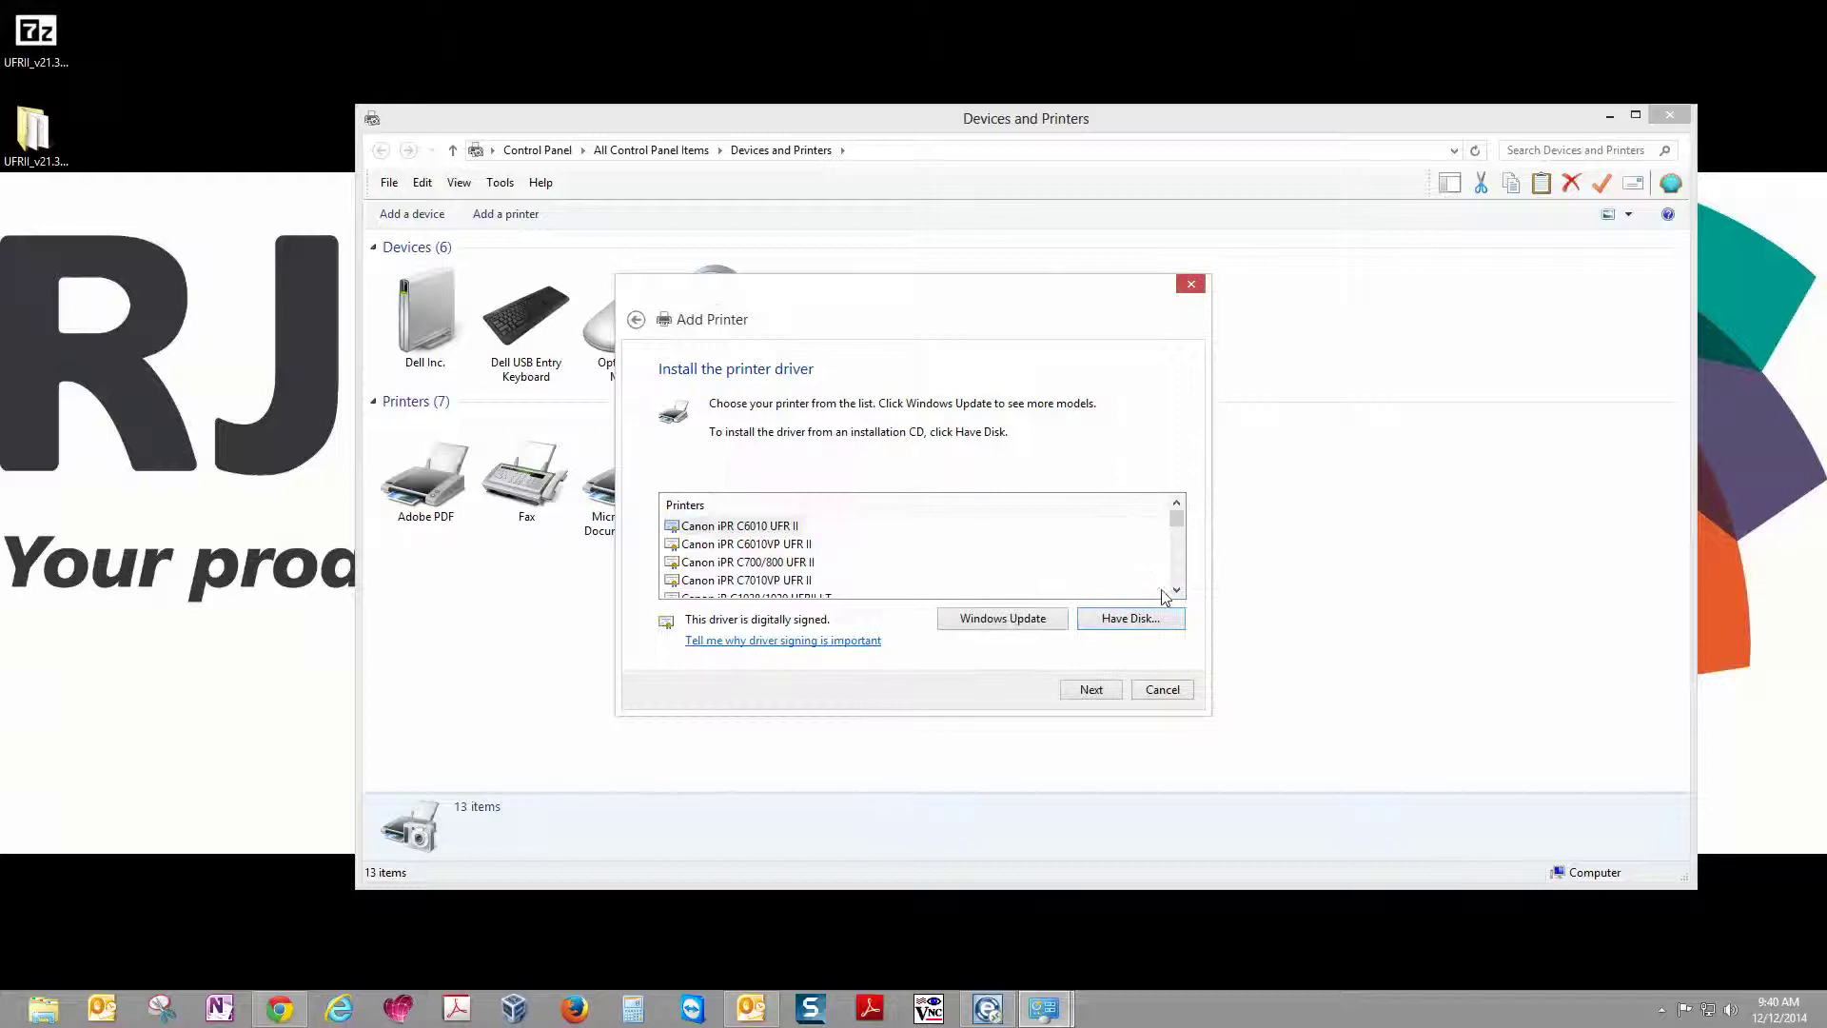
Select the Canon iR-ADV C5030/5035 UFR II driver and proceed to printer naming
click(1178, 590)
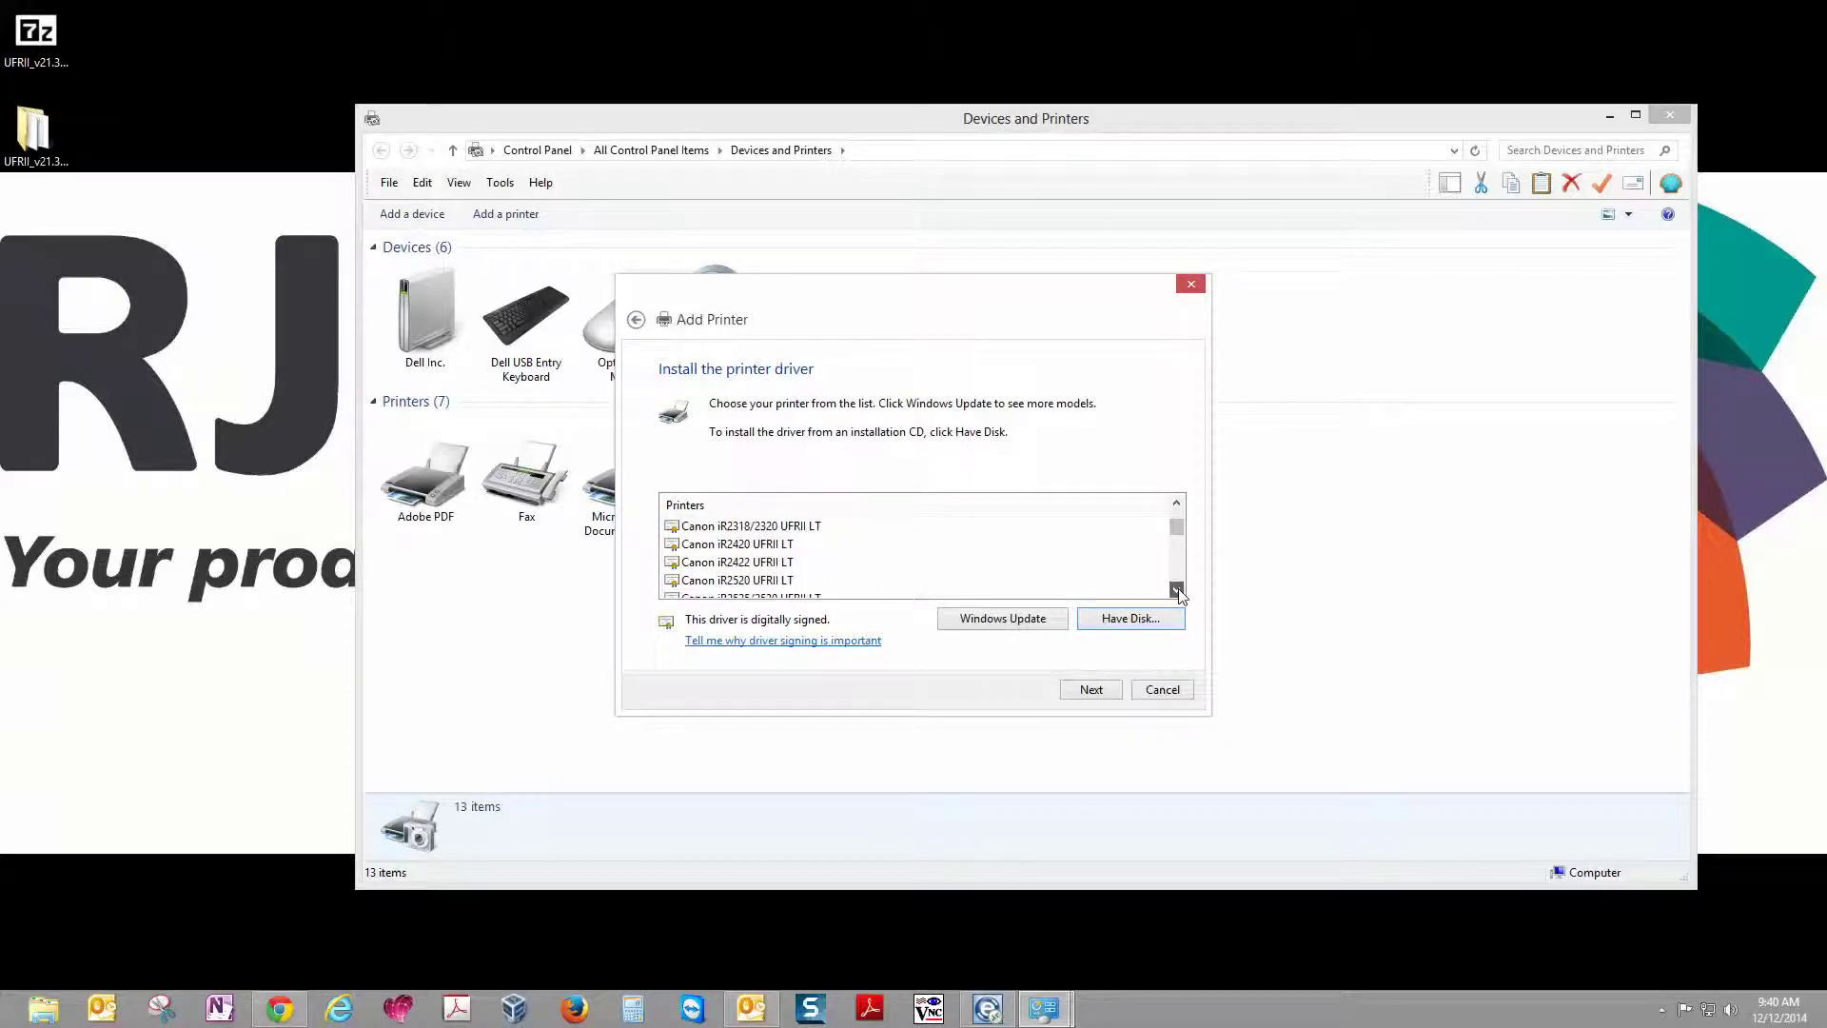
drag(1177, 590, 1177, 590)
click(778, 569)
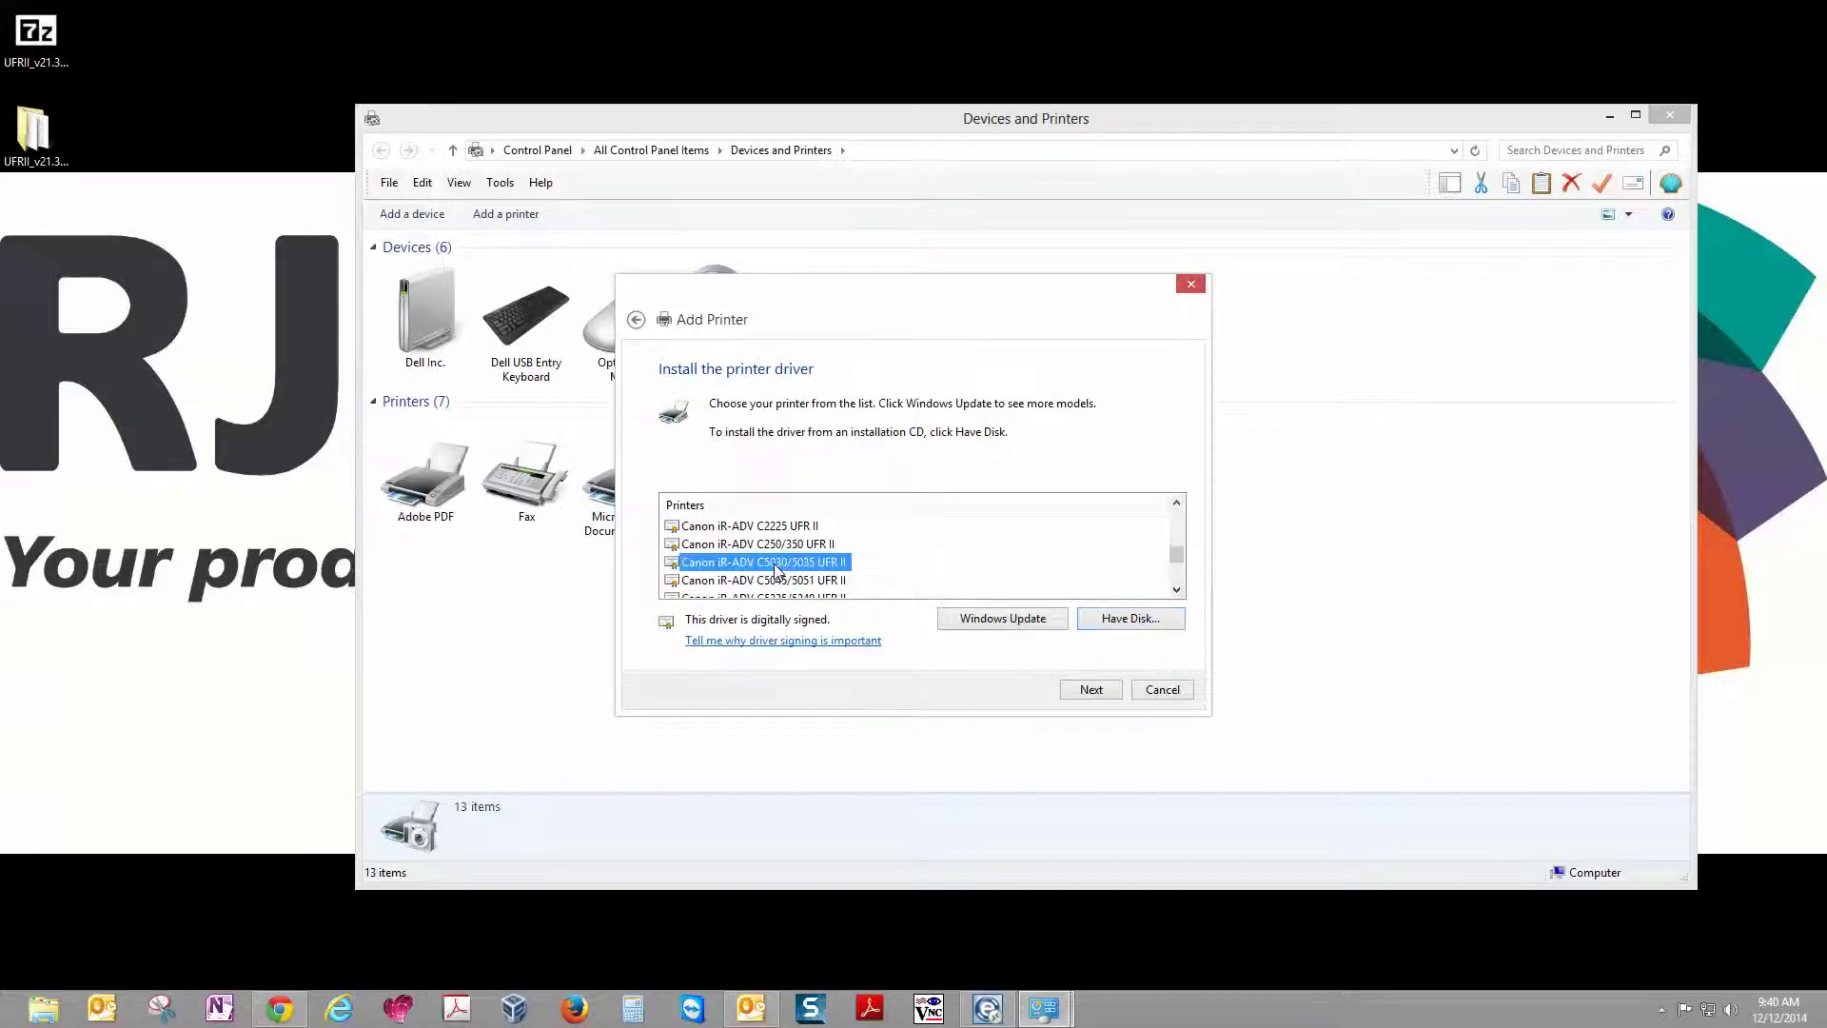
click(1090, 691)
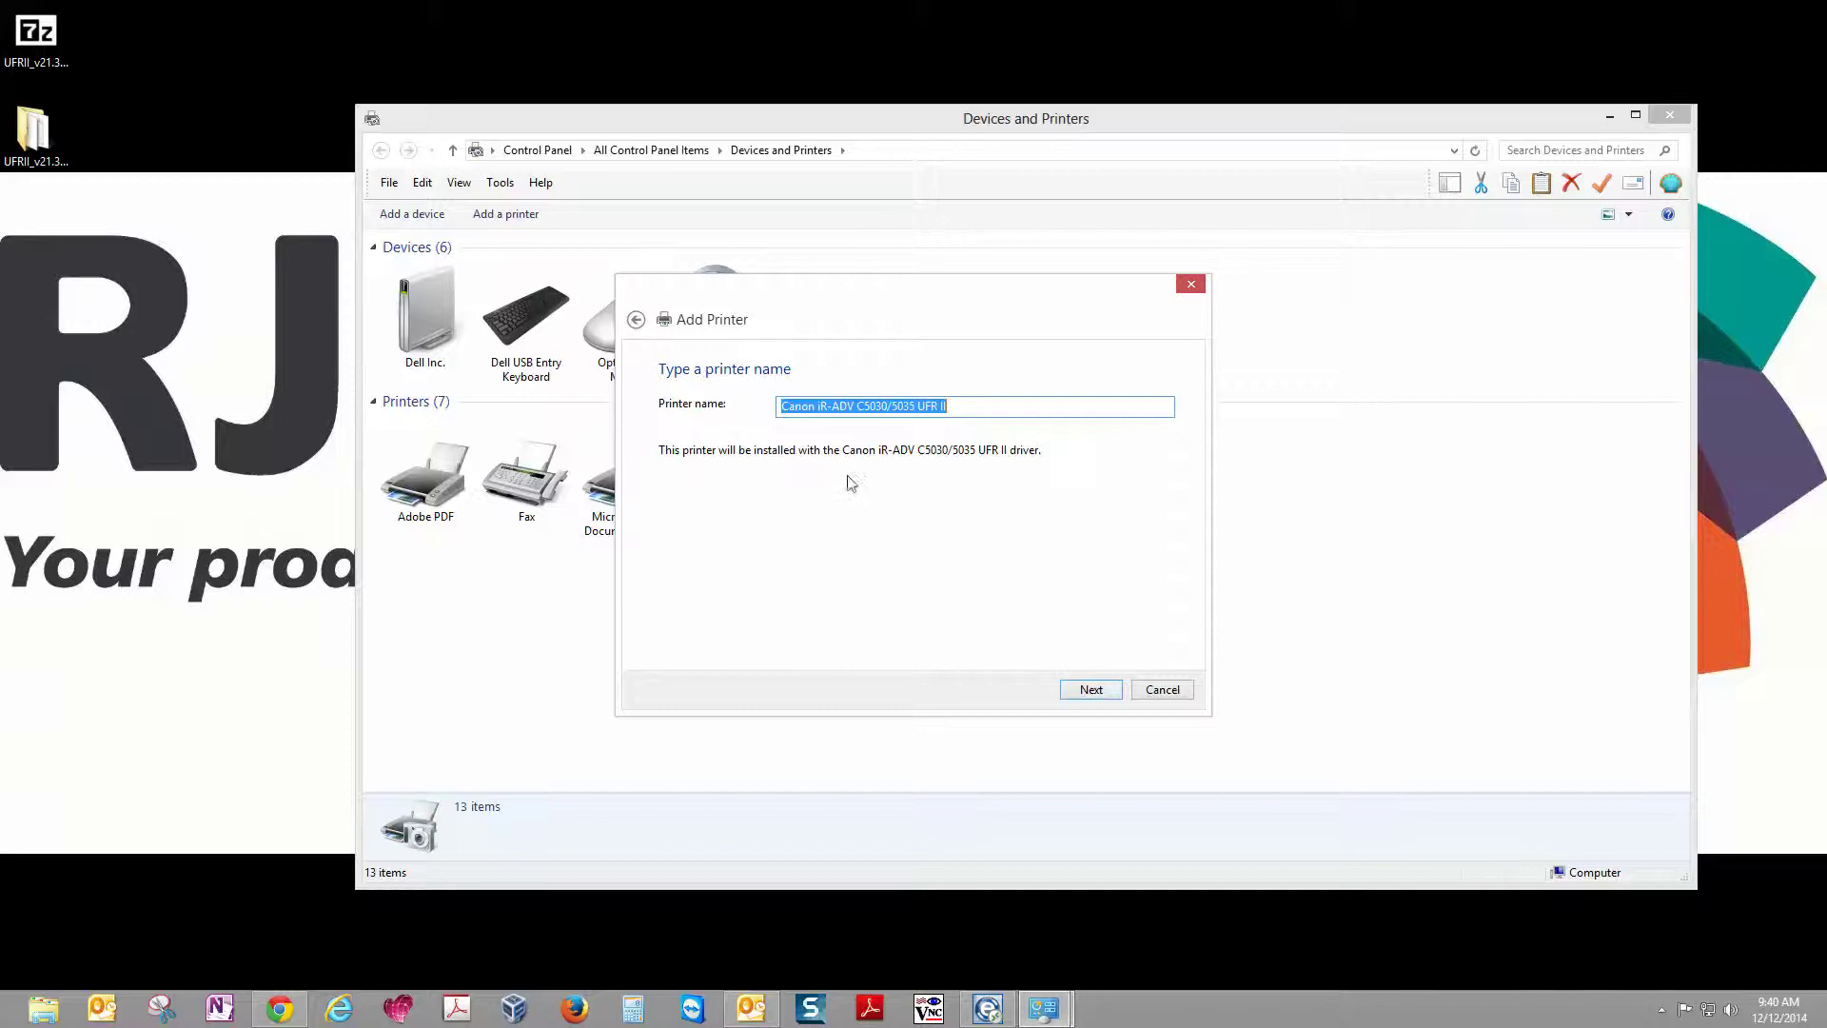
Install the Canon iR-ADV C5030/5035 UFR II unshared, as the default printer
click(1092, 691)
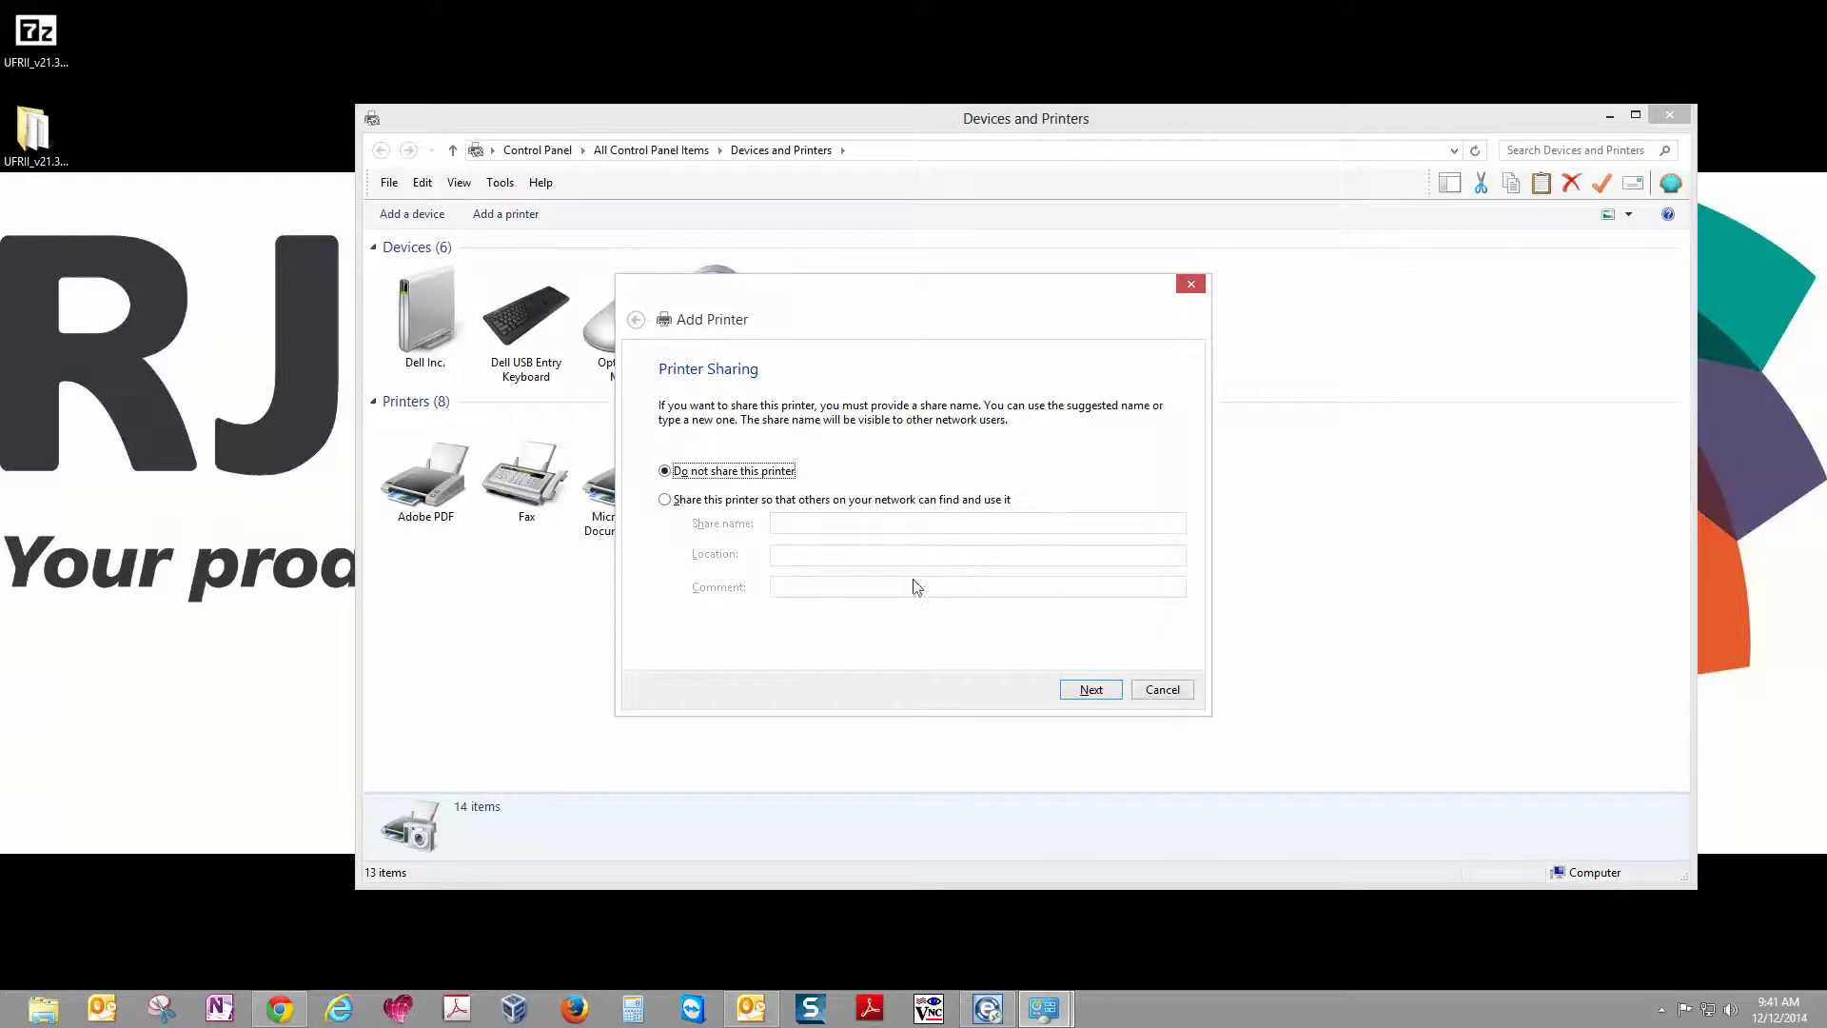
click(1075, 689)
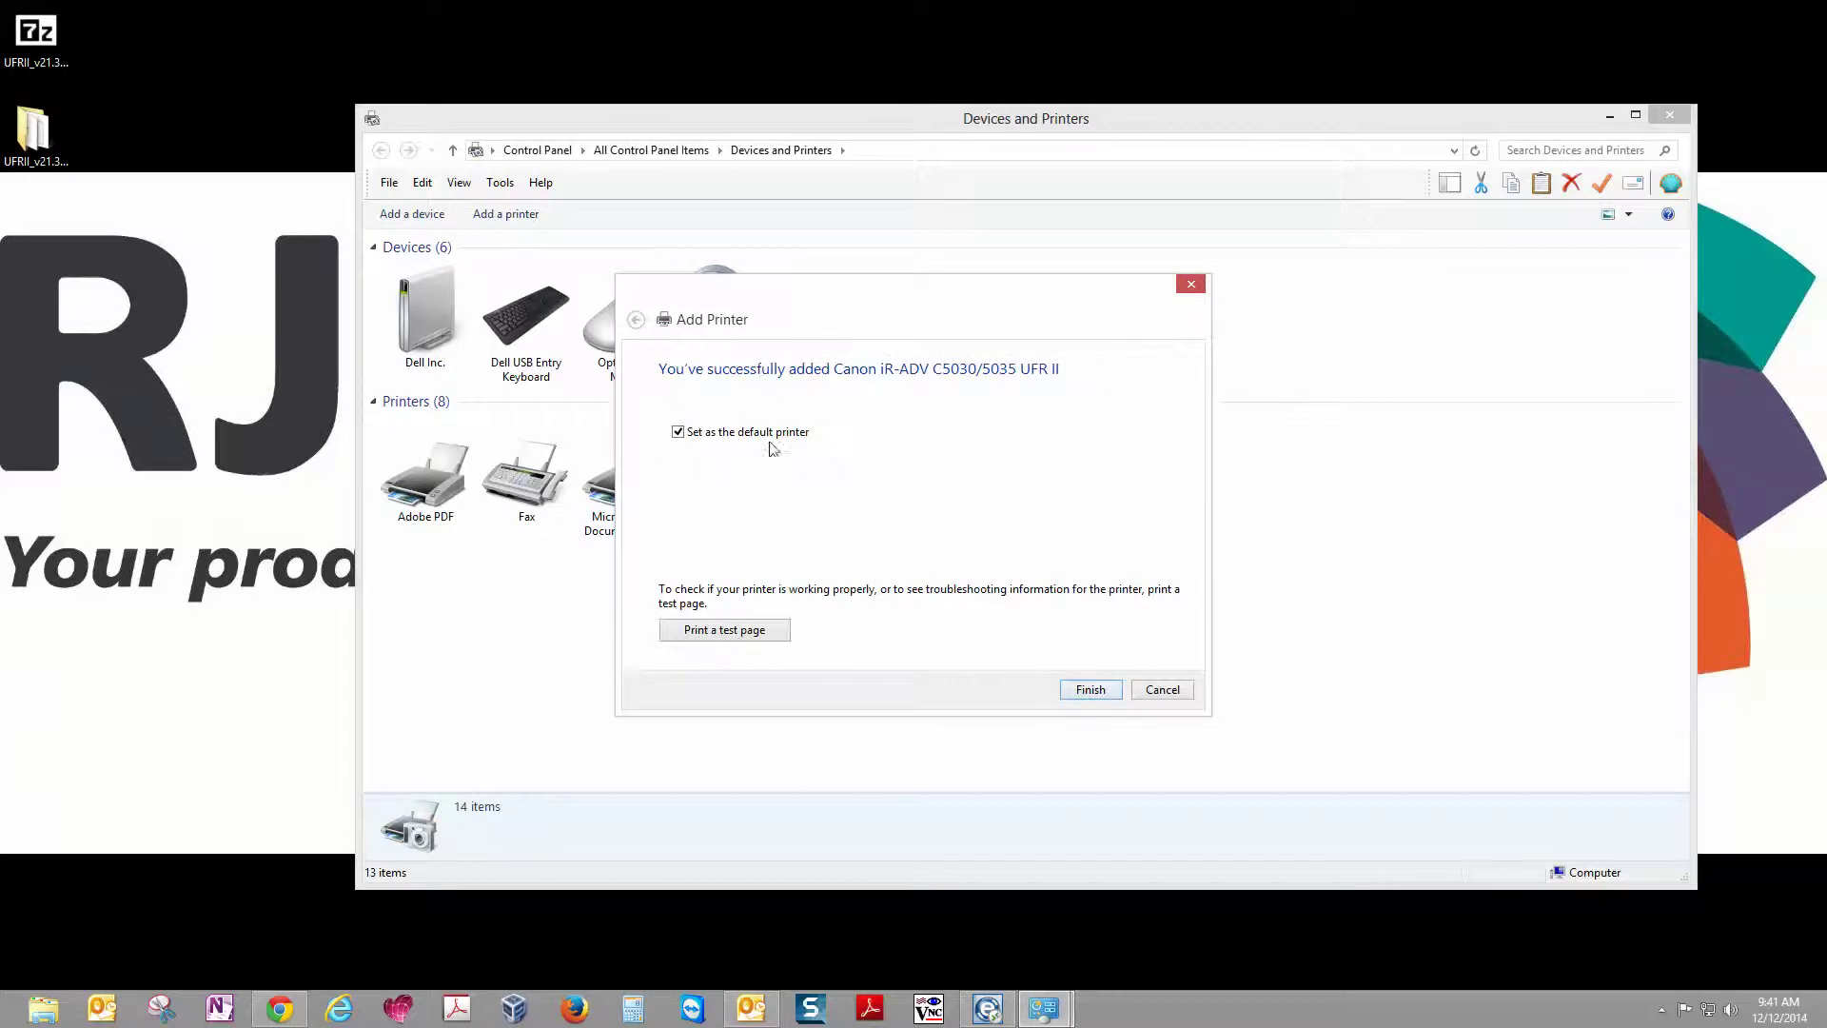
click(681, 432)
click(1091, 690)
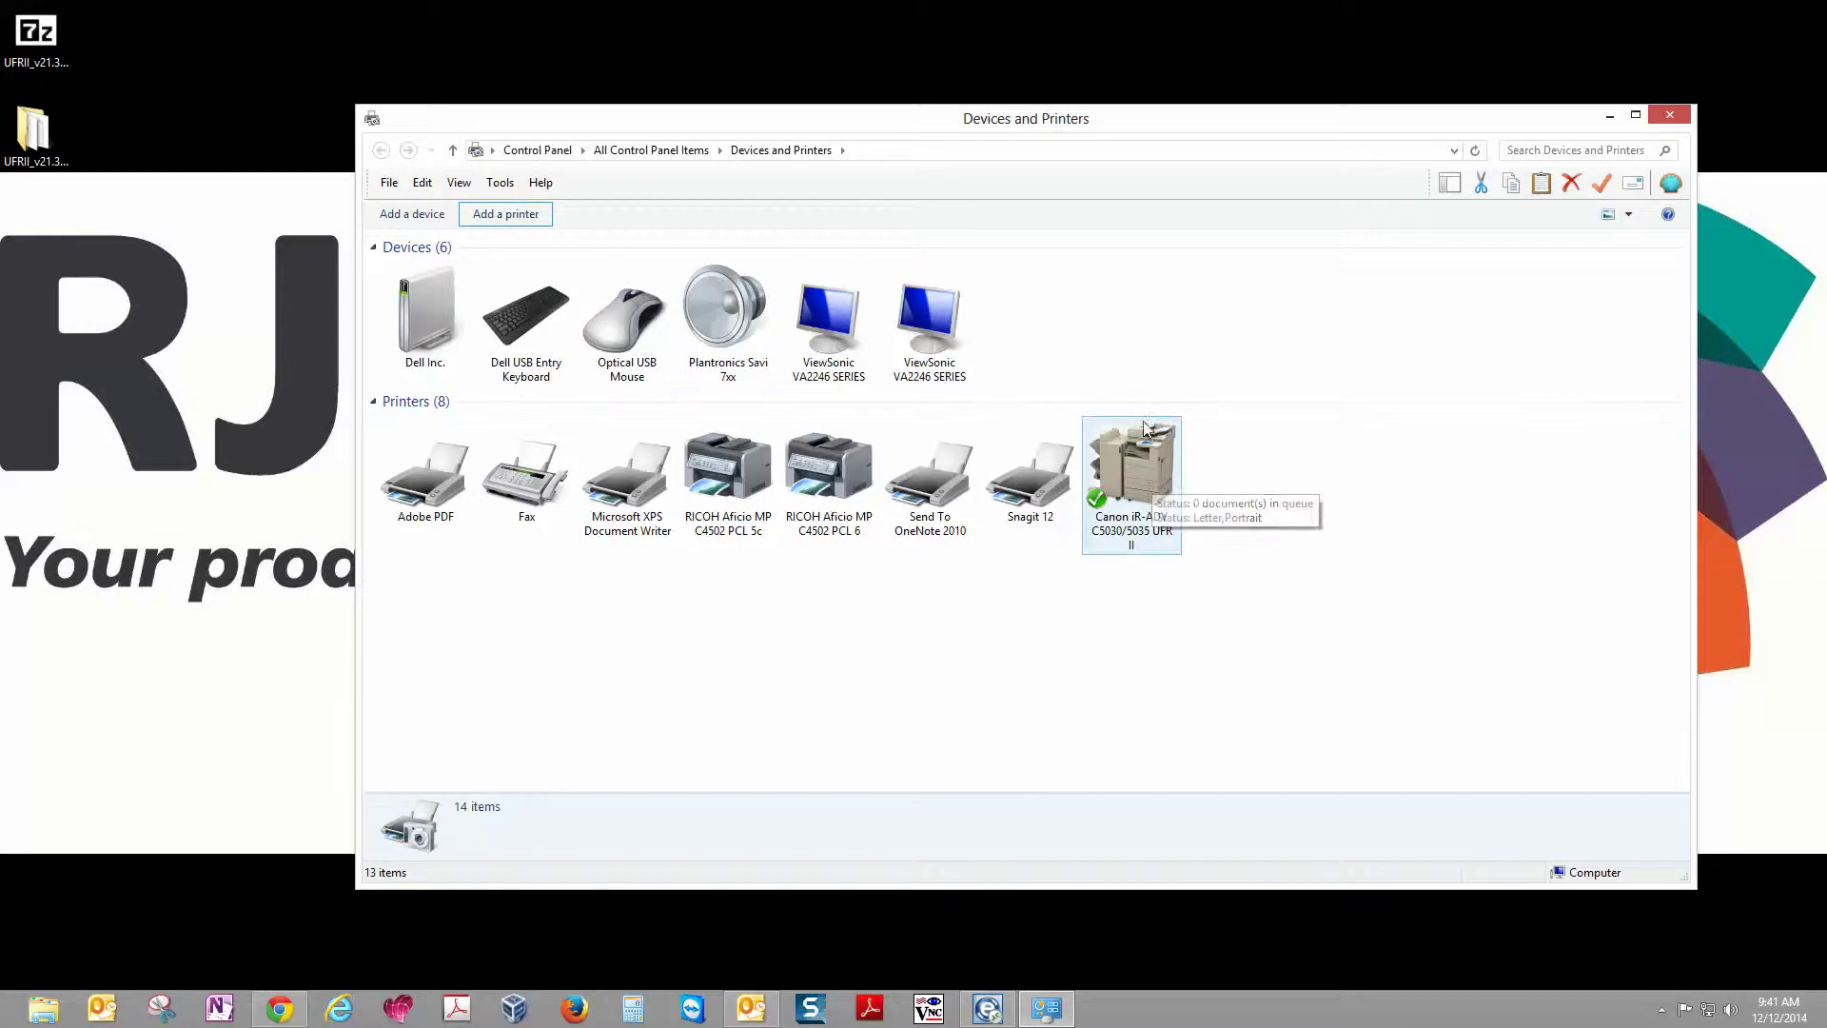
Open Printer properties for the Canon iR-ADV C5030/5035 UFR II and move the window into view
right_click(1110, 451)
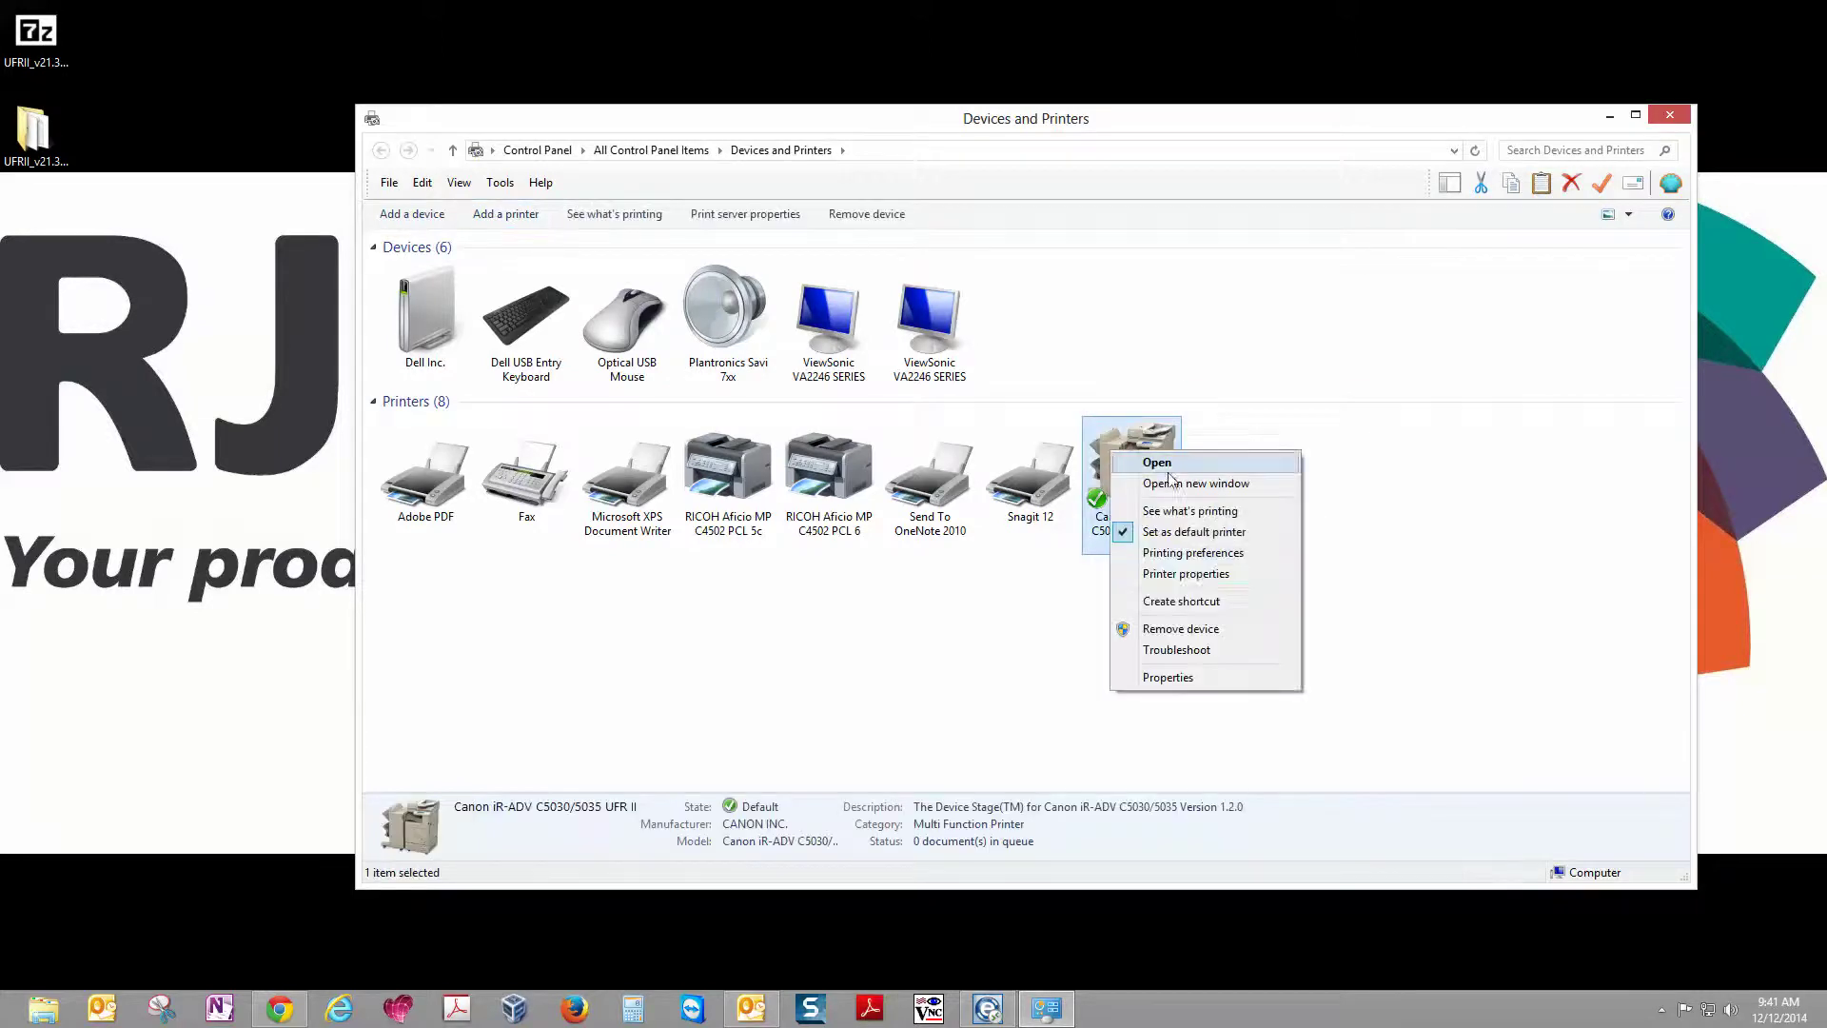
click(1205, 574)
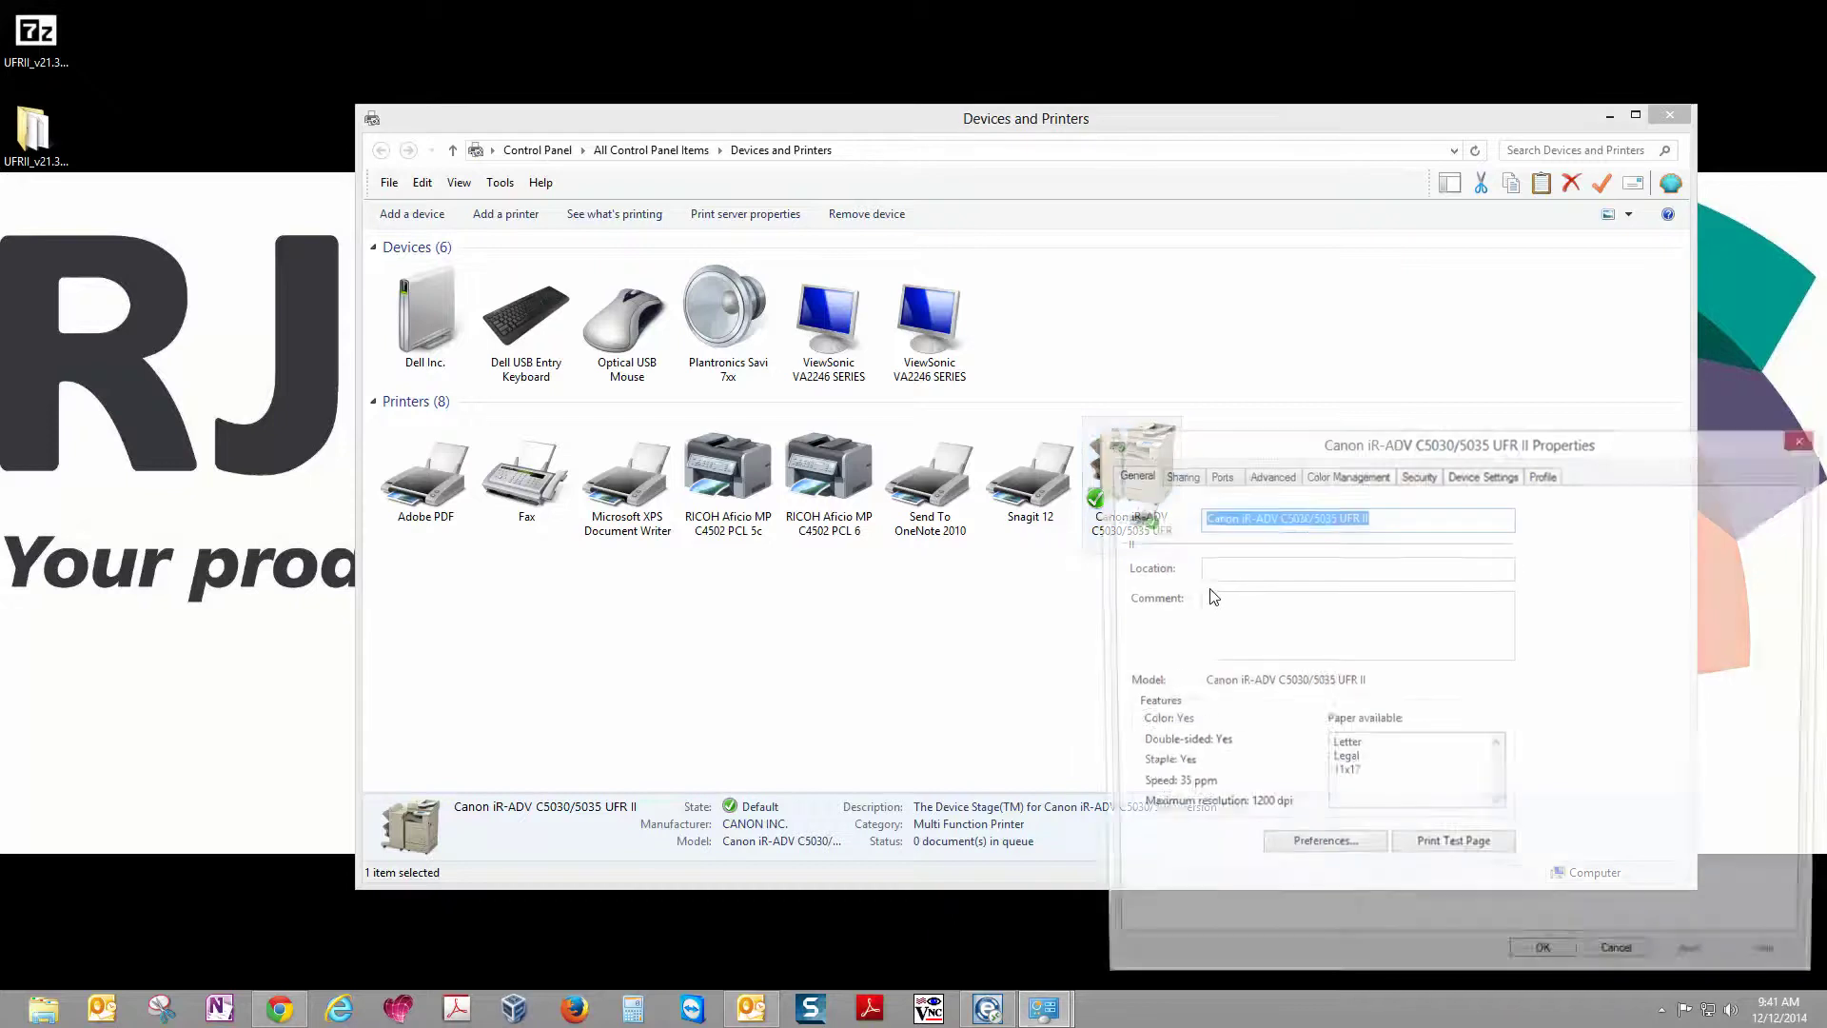
drag(1536, 444, 1348, 315)
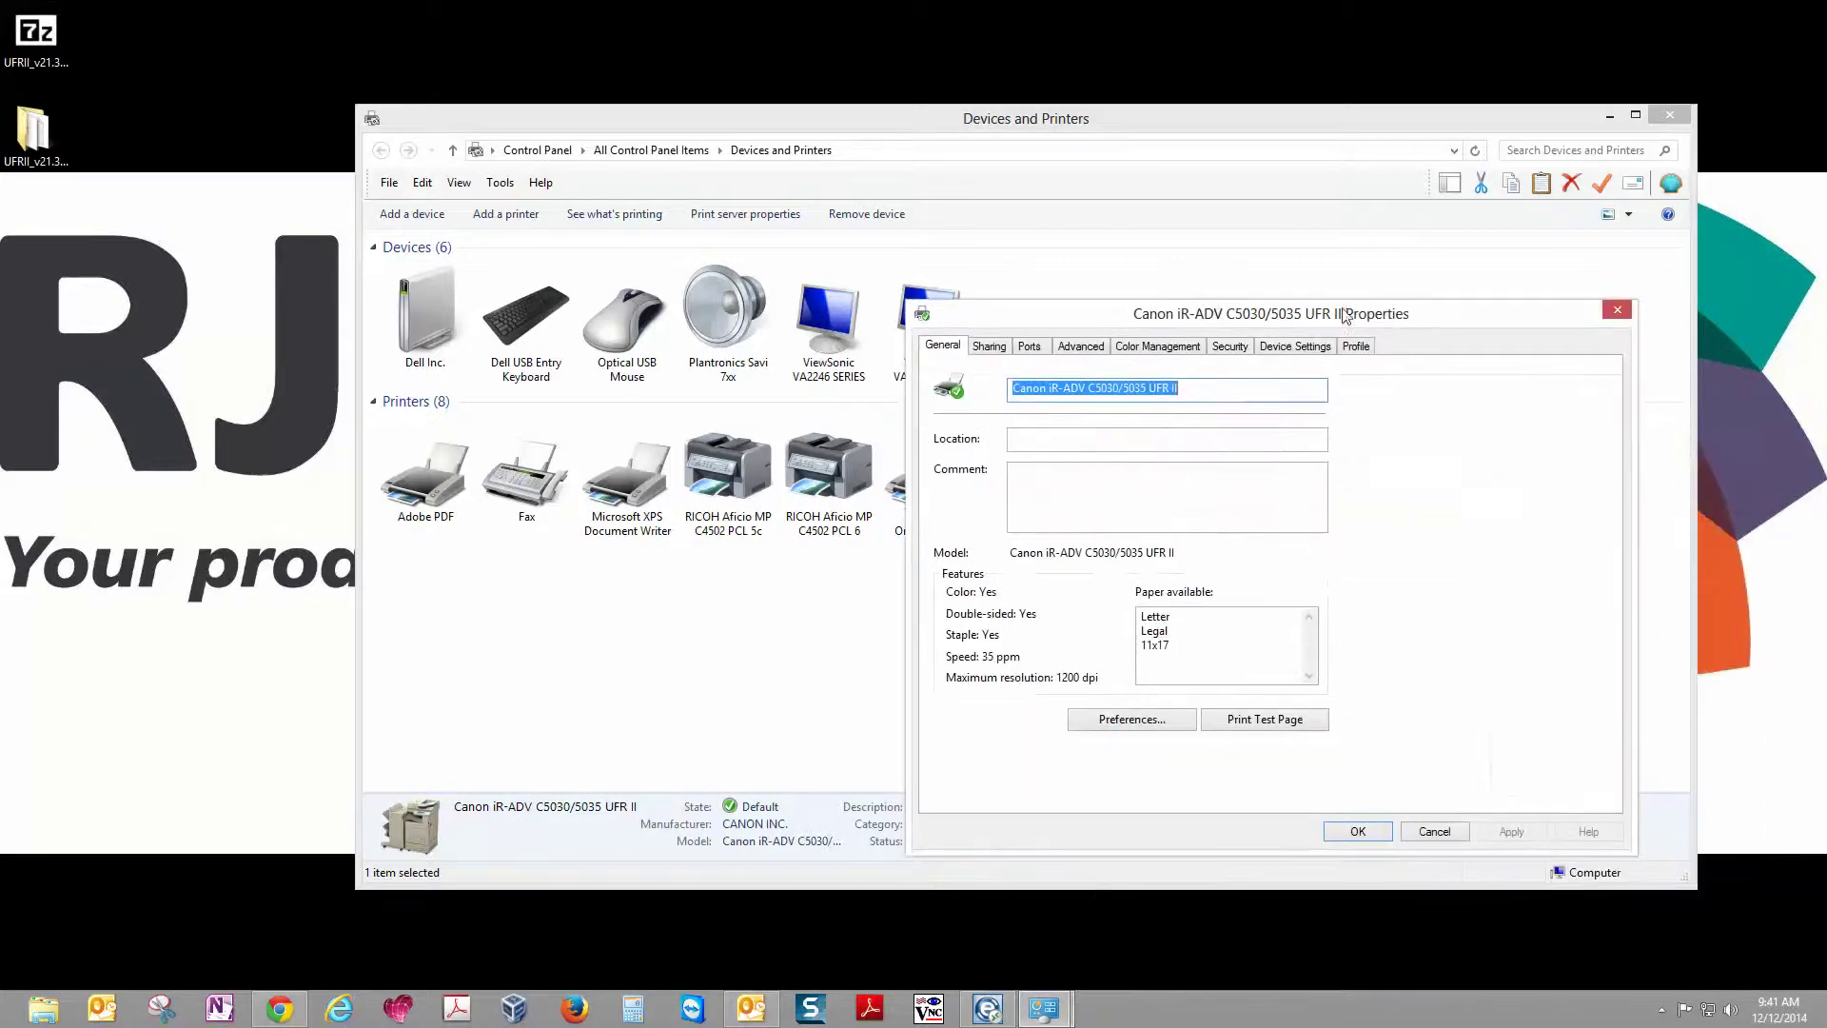
Set the Canon's printing defaults to Black and White and 1-sided Printing, then print a test page
click(1118, 726)
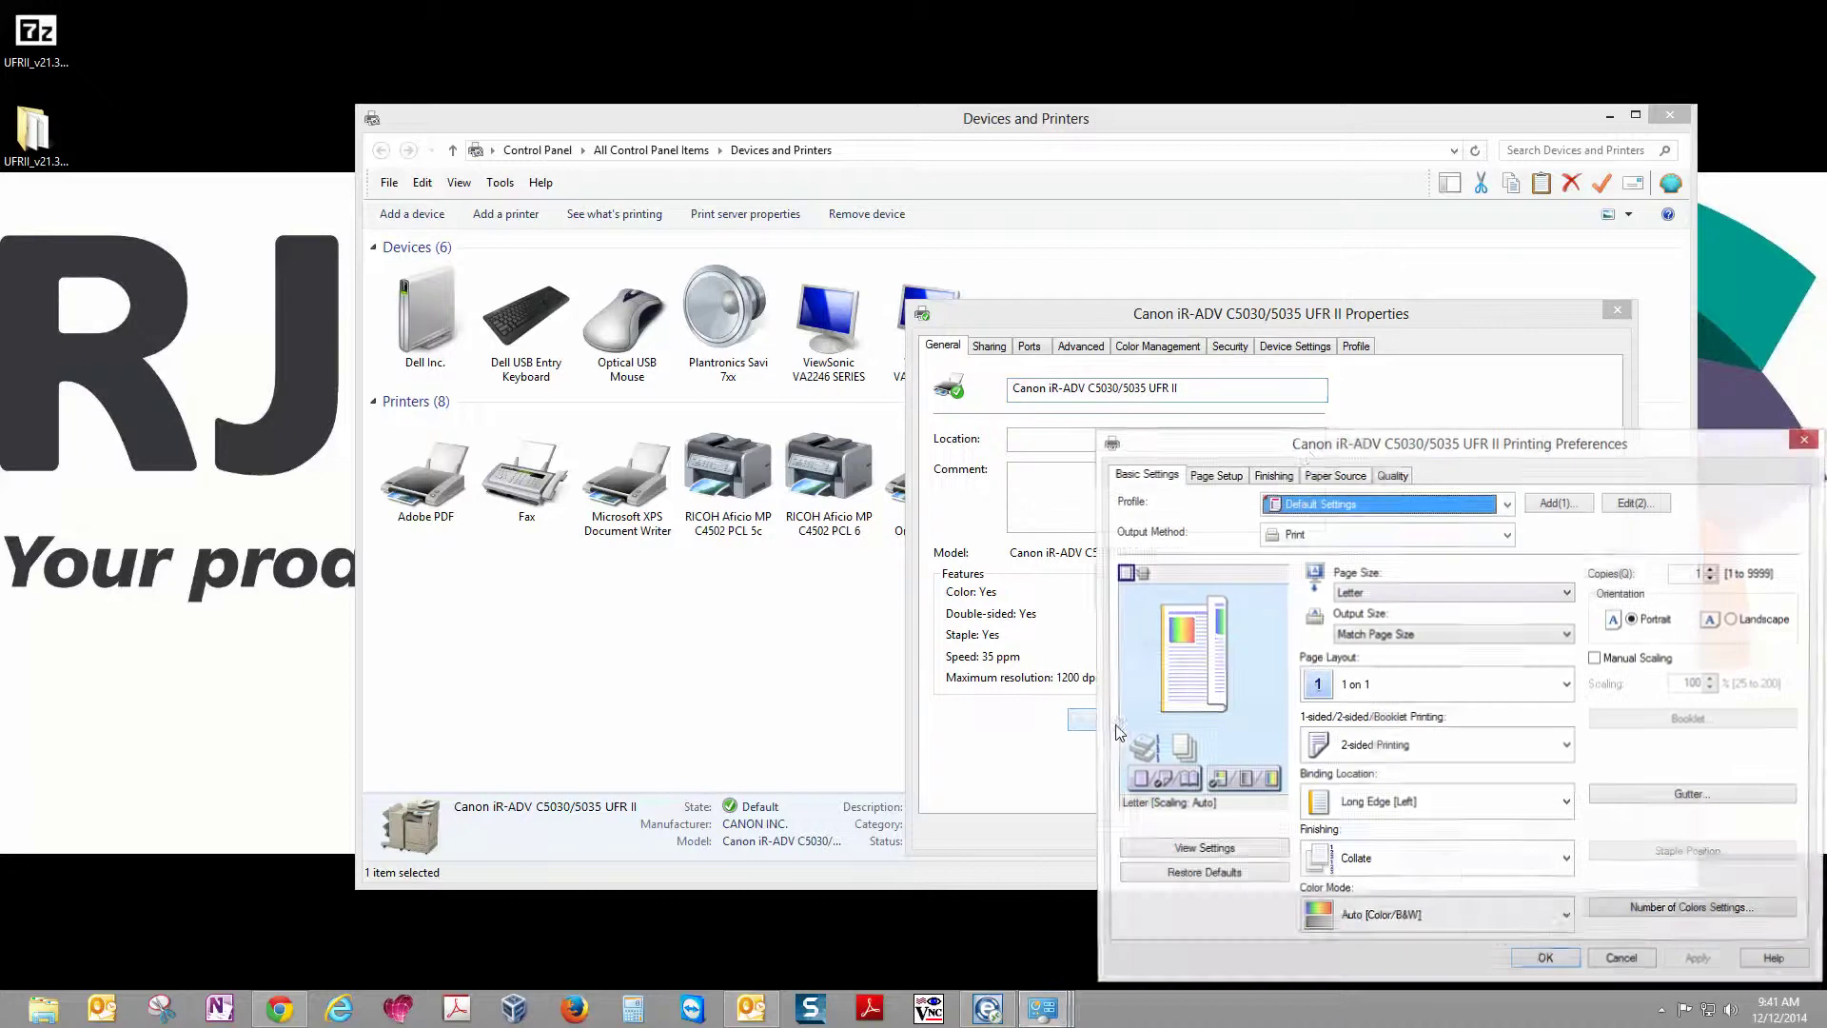
drag(1309, 449, 1117, 273)
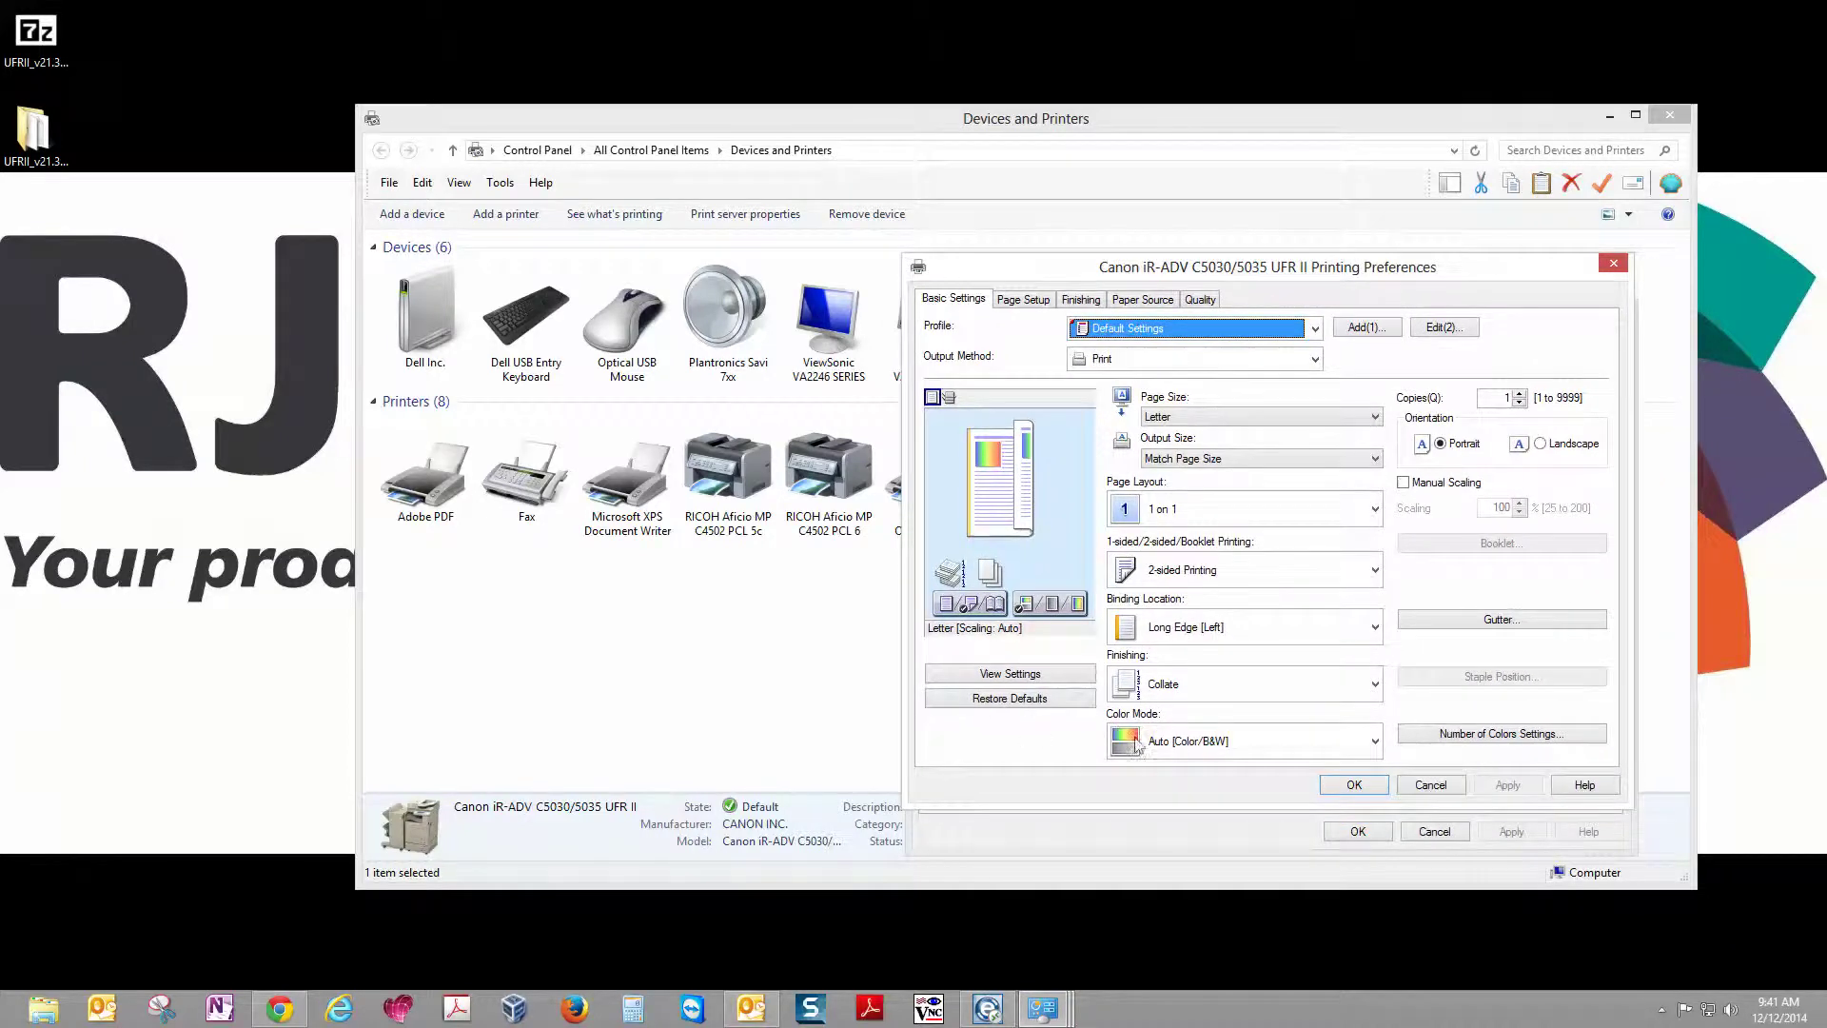
click(1201, 753)
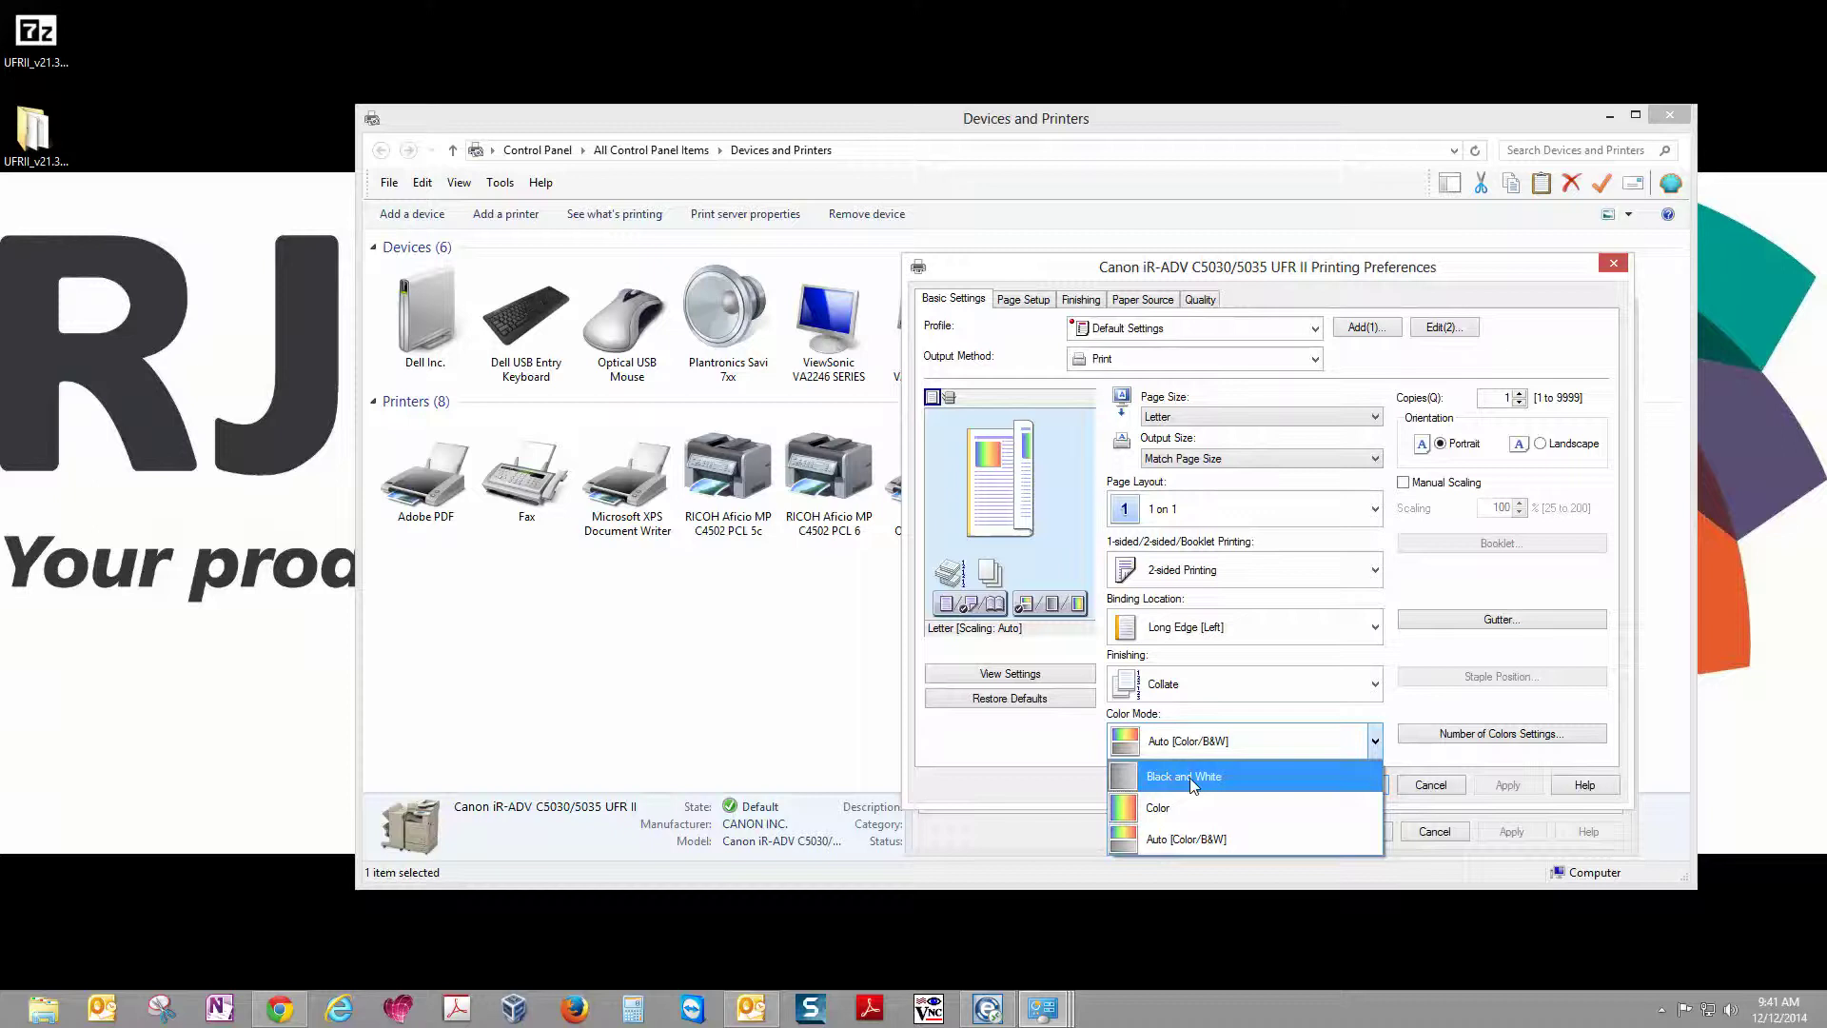
click(1192, 776)
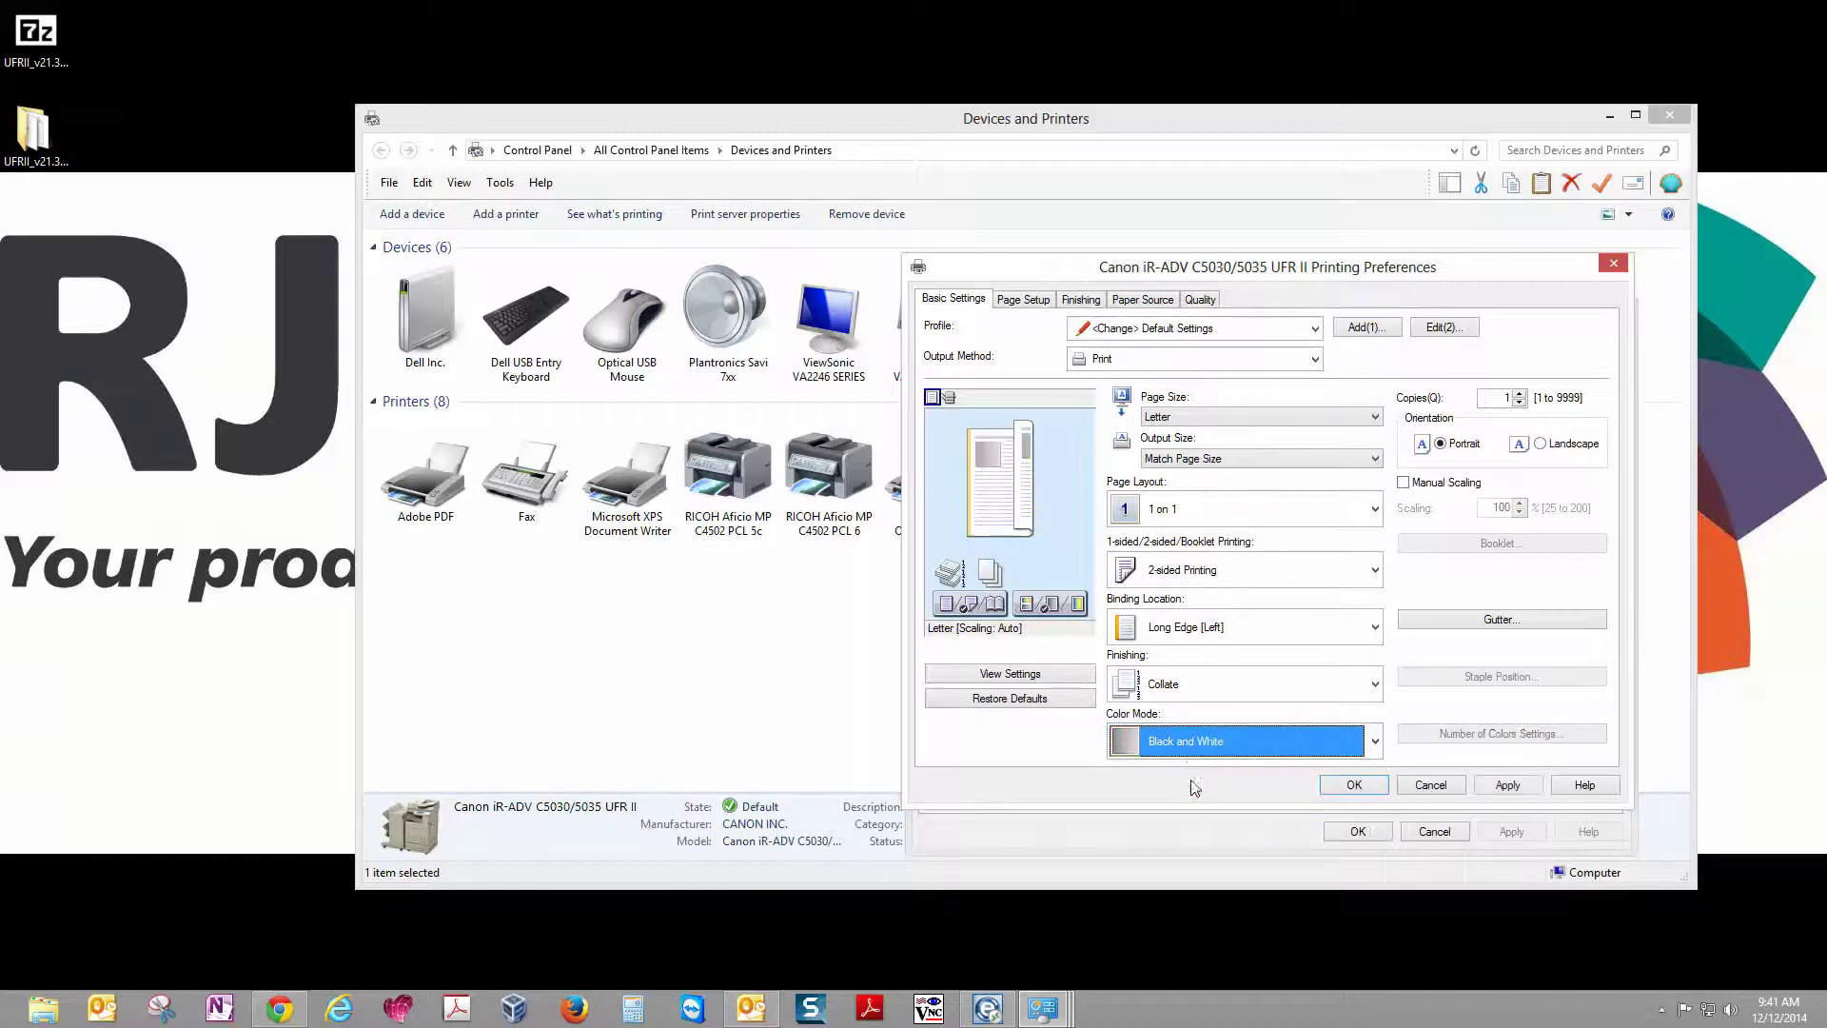
click(1178, 573)
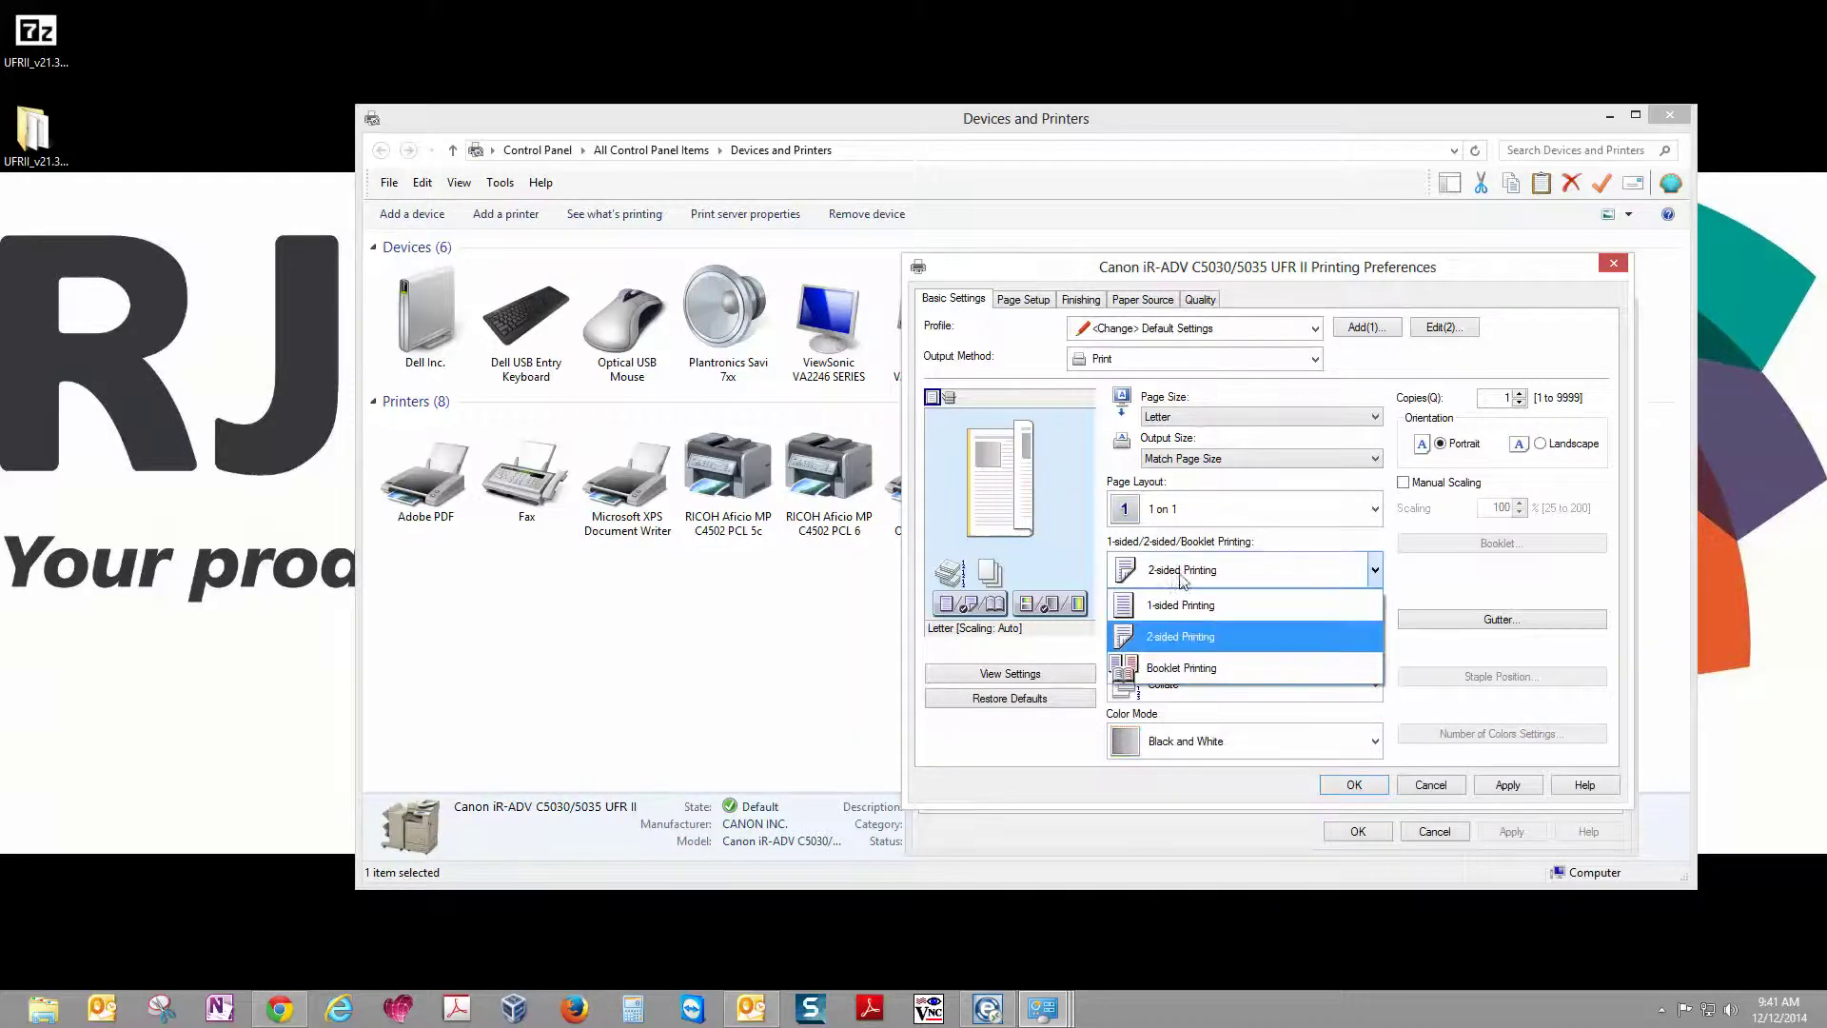
click(1188, 609)
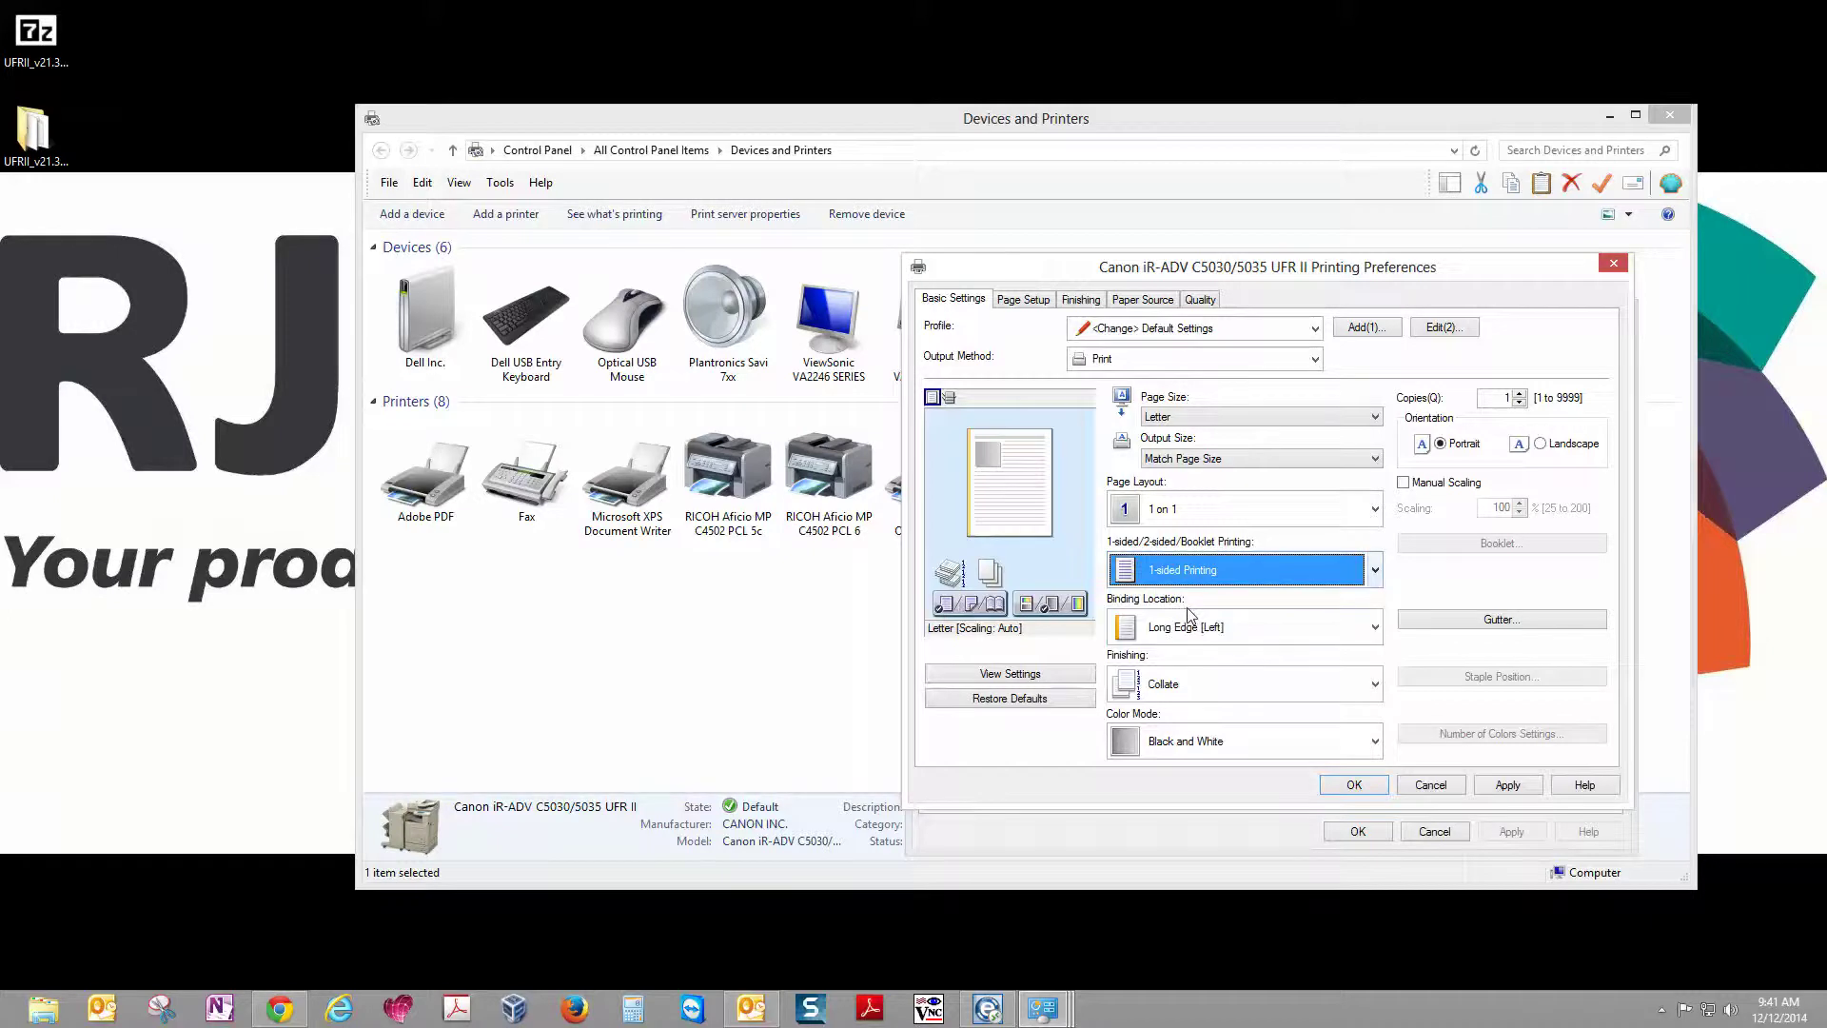
click(1347, 786)
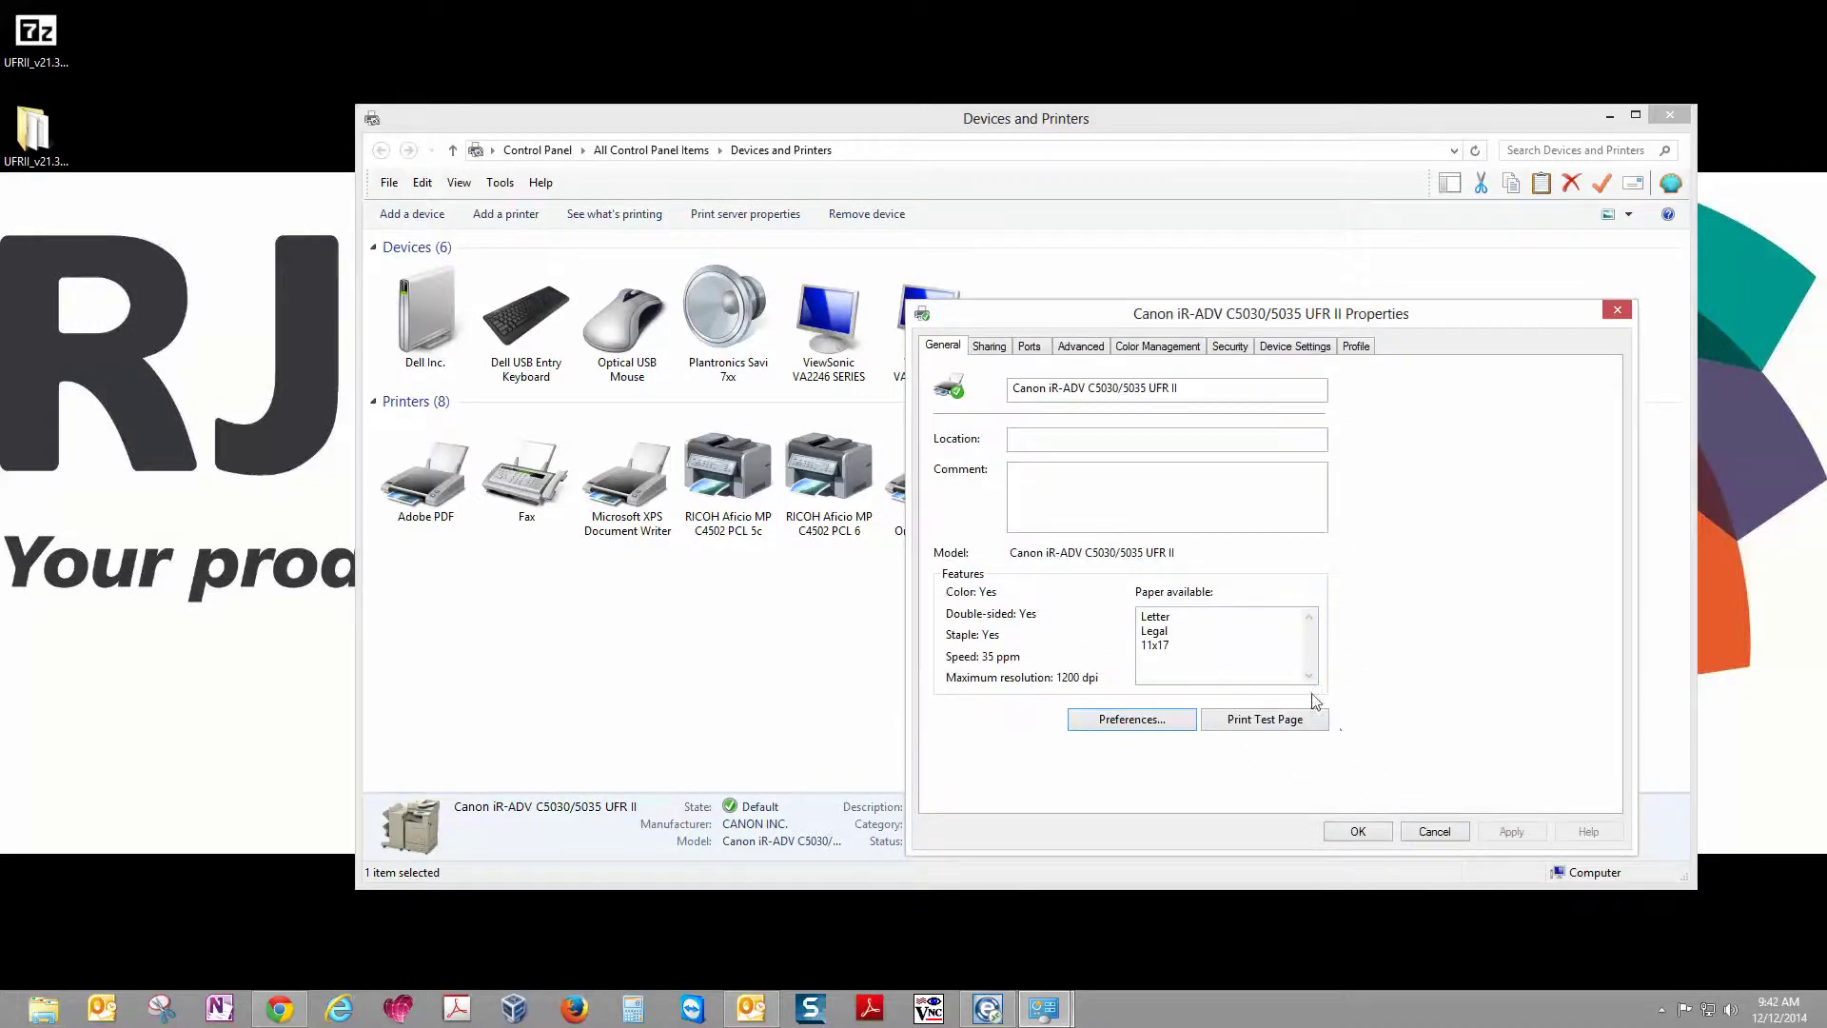
click(1283, 721)
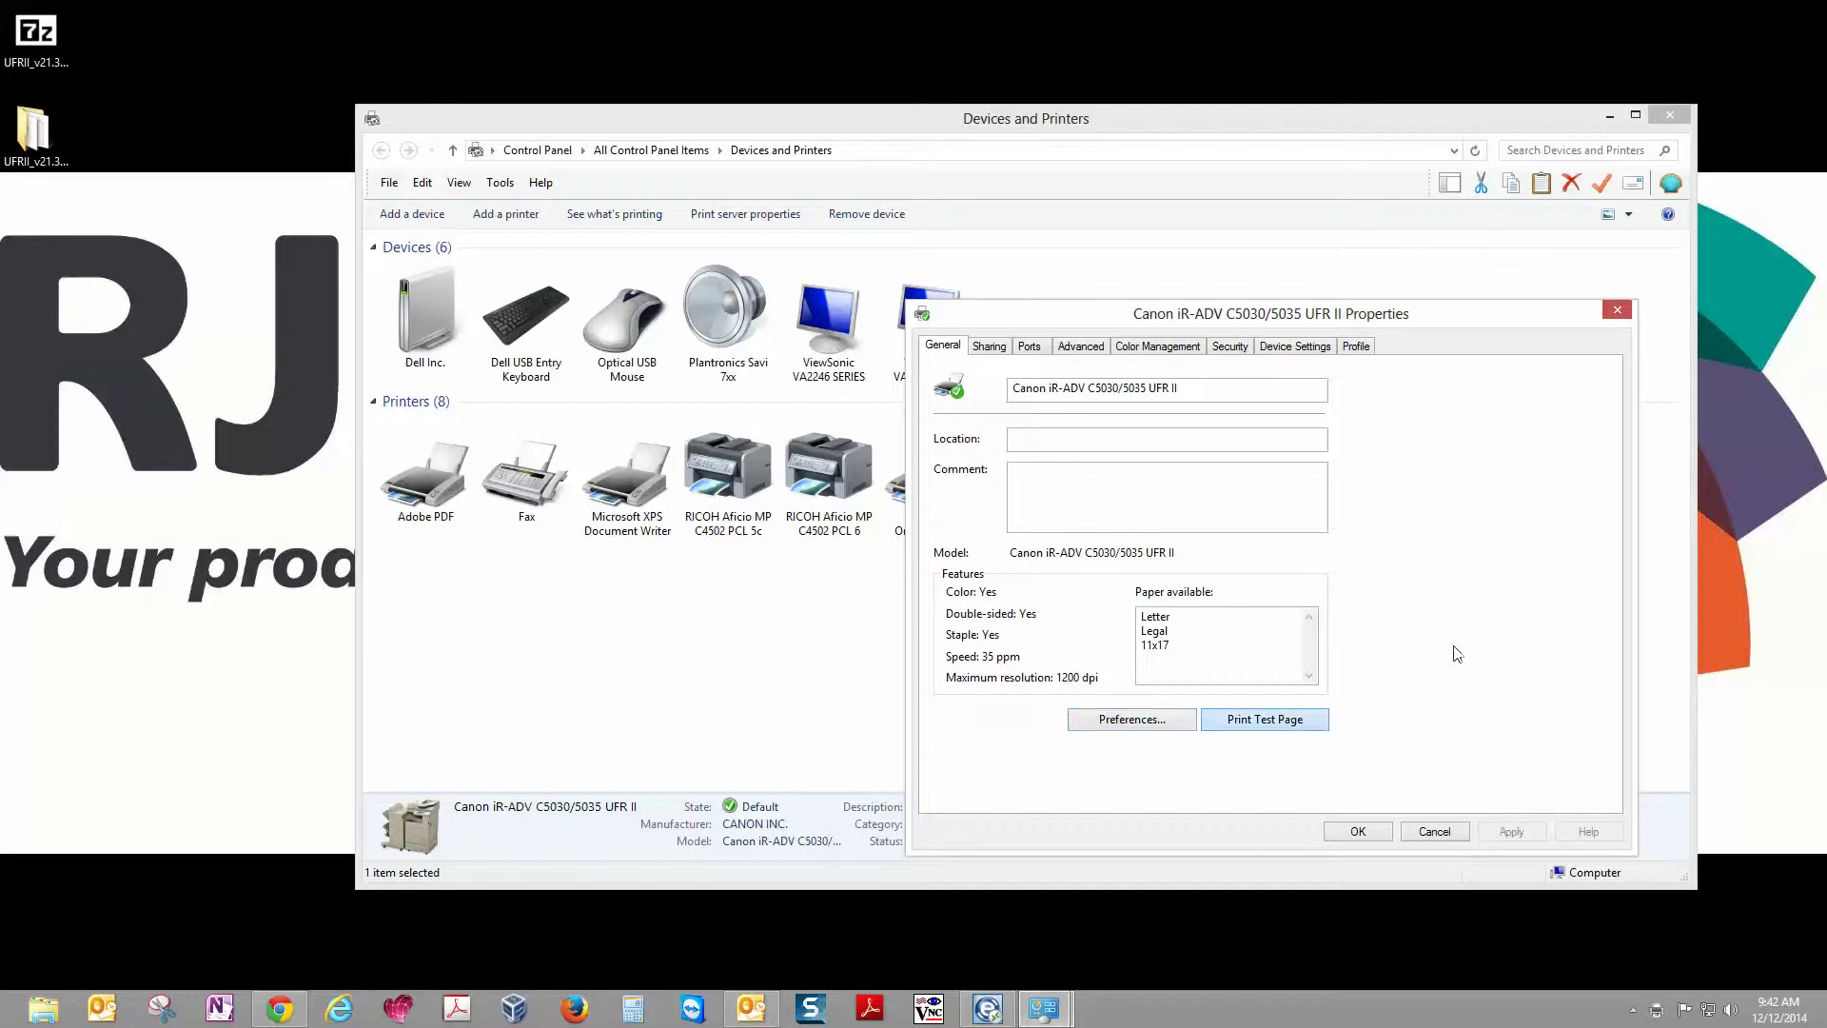